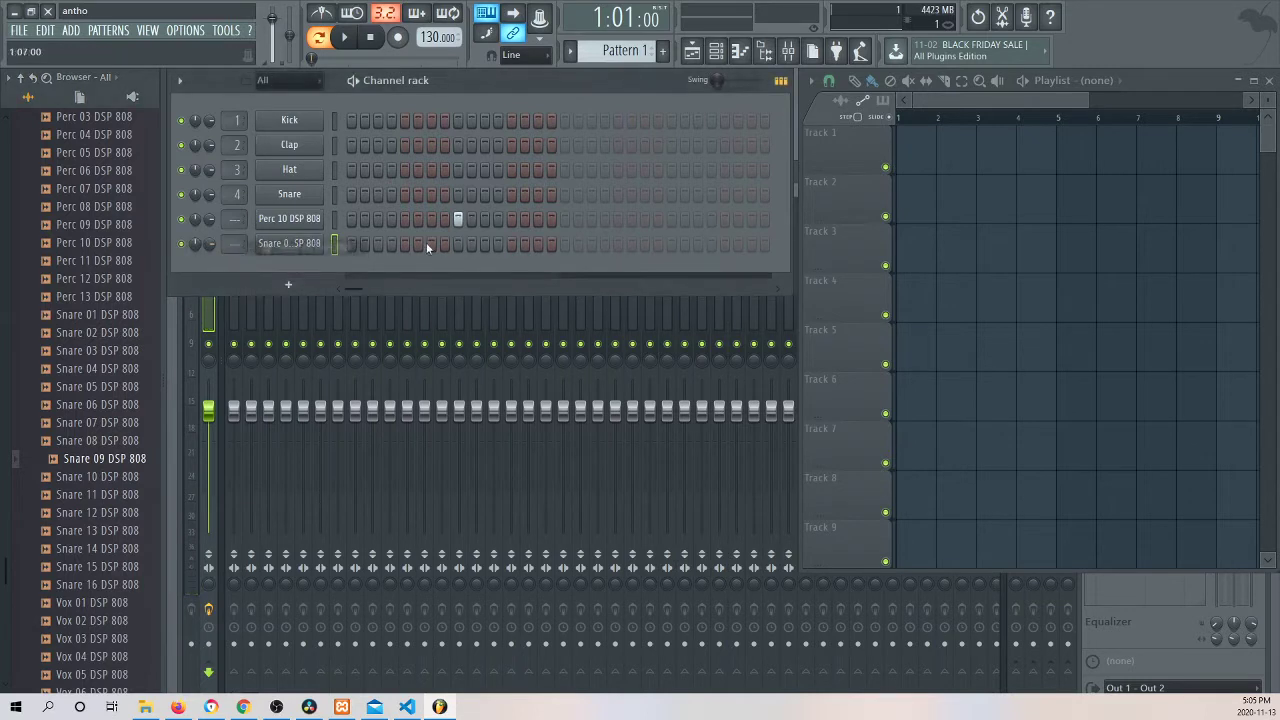
Step: Fill every second step of the Snare 09 DSP 808 channel, and clear steps 3, 9 and 13
right_click(305, 254)
left_click(508, 293)
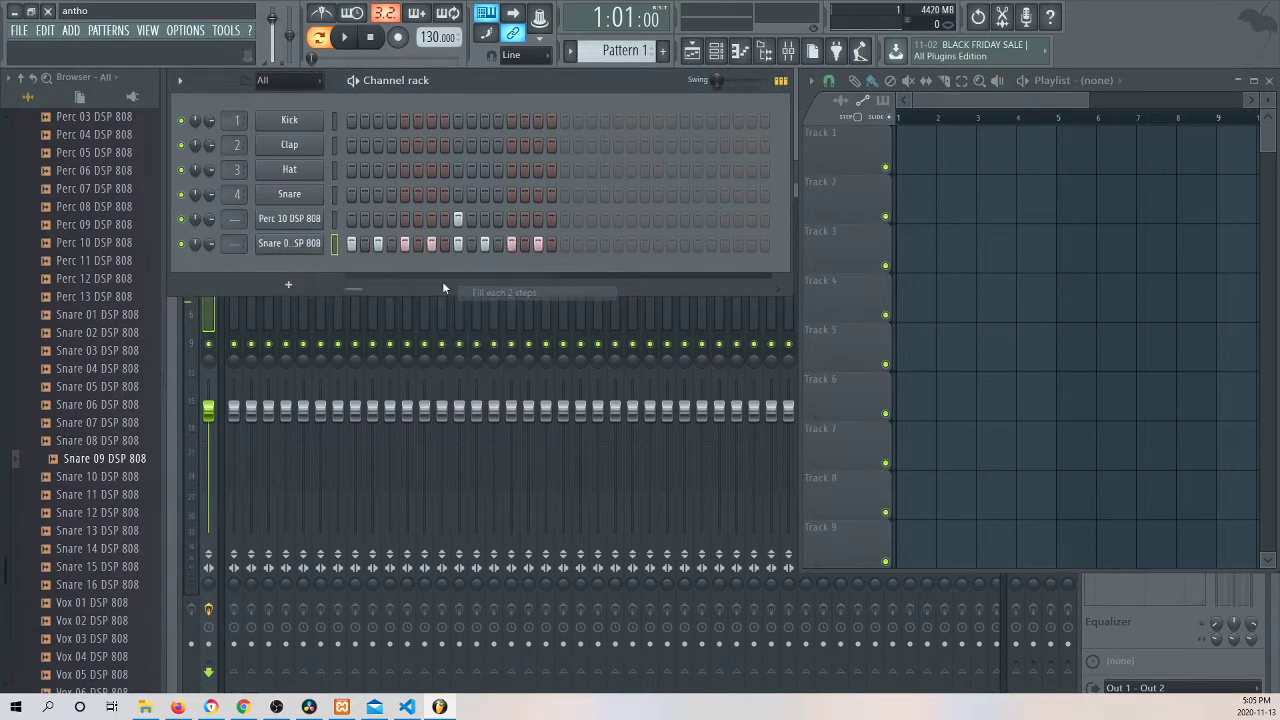
left_click(378, 244)
left_click(458, 244)
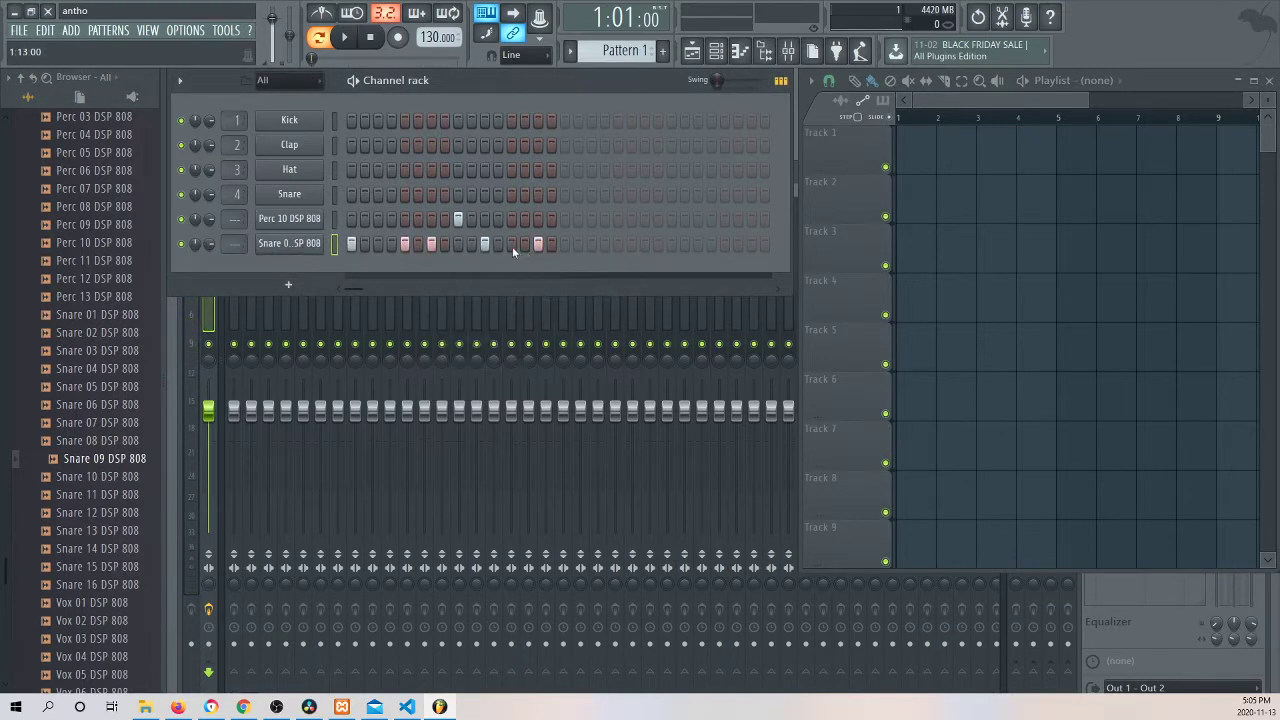
Step: Load Snare 11 DSP 808 into the Snare channel on steps 9, 12 and 15, and add a Perc 07 DSP 808 channel on step 1
left_click(104, 496)
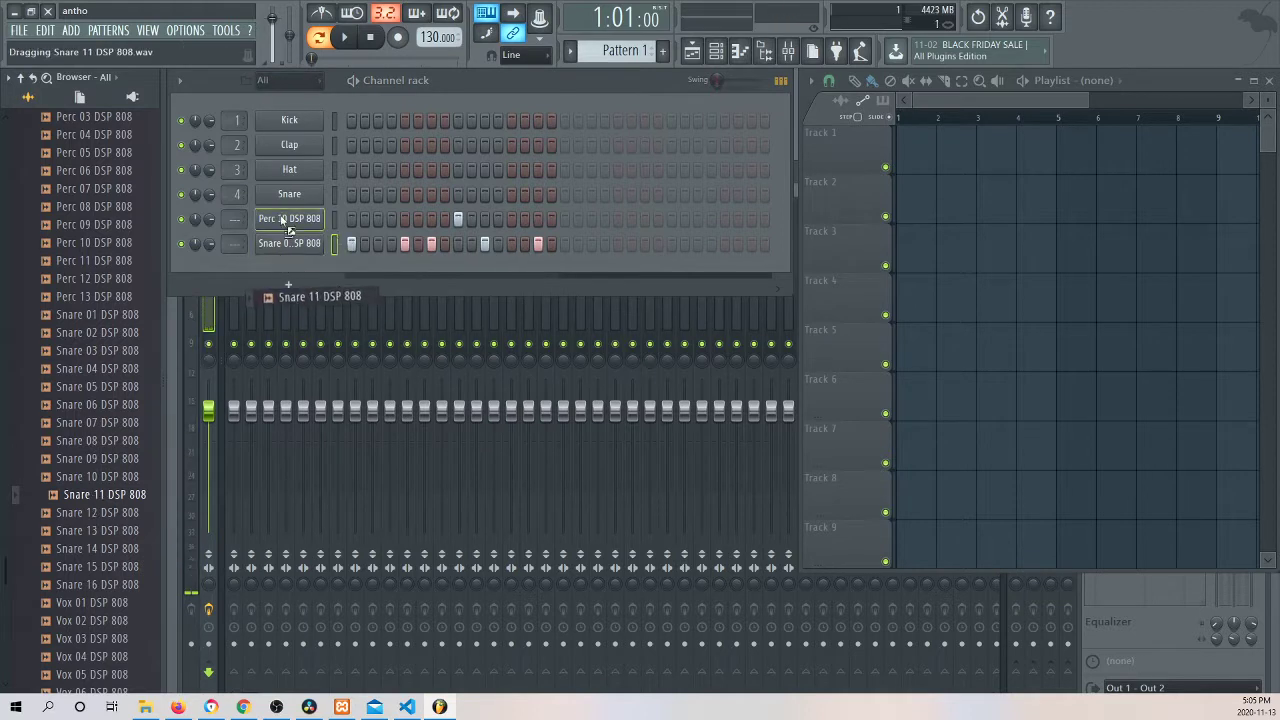
left_click_drag(288, 222, 328, 199)
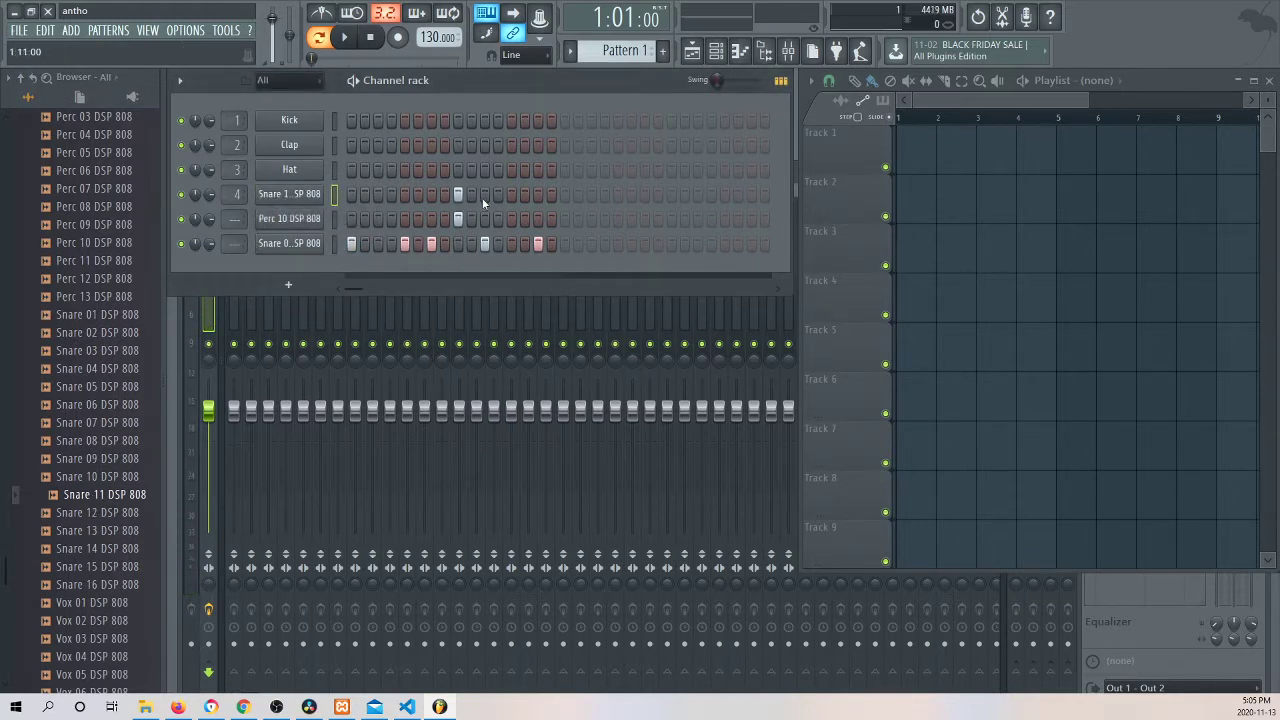
left_click(93, 188)
scroll(95, 300, "up", 4)
left_click_drag(100, 404, 359, 266)
scroll(125, 287, "up", 4)
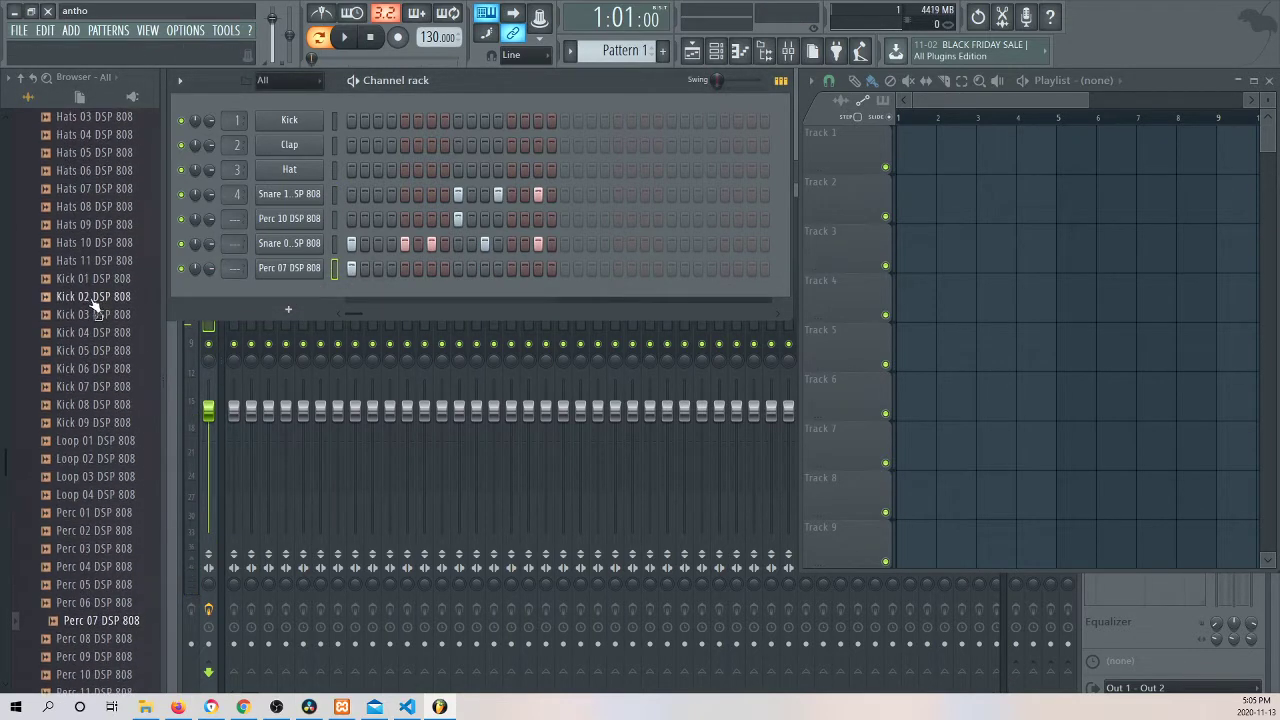
Step: Load Kick 02 DSP 808 into the Kick channel with hits on steps 1 and 3, and play the beat
left_click(101, 297)
left_click_drag(268, 198, 300, 121)
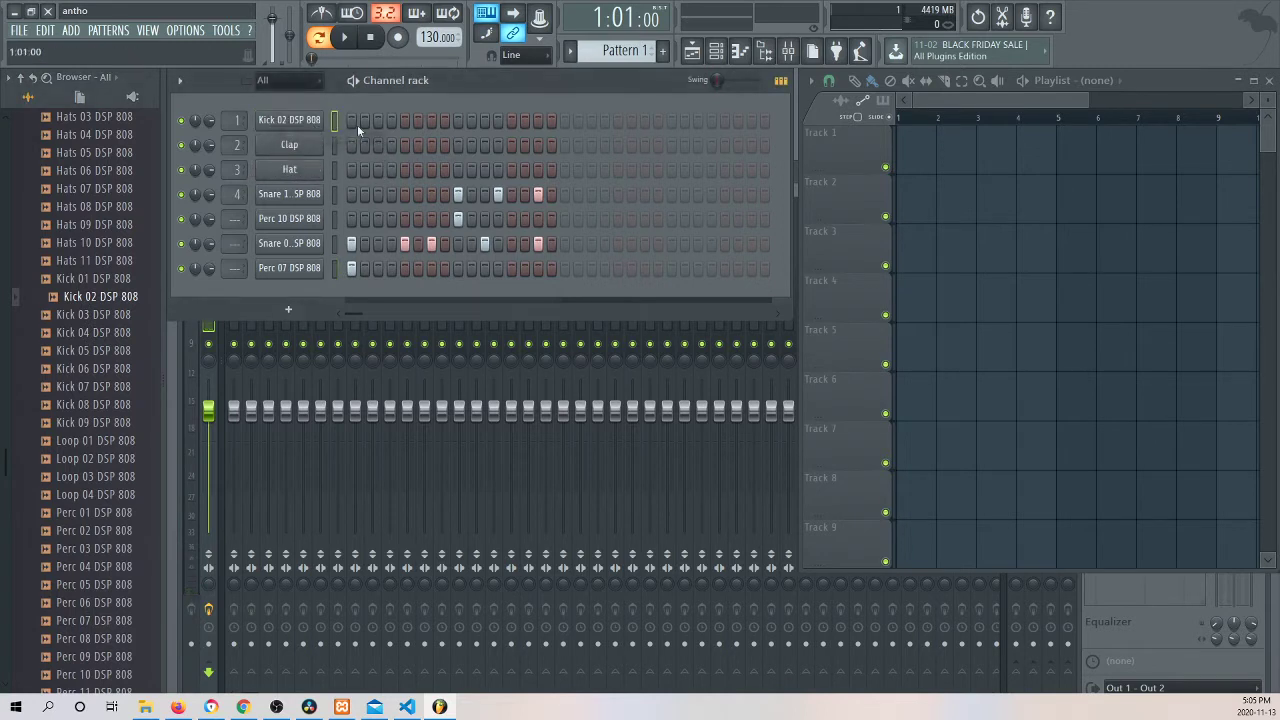
left_click(365, 120)
key("space")
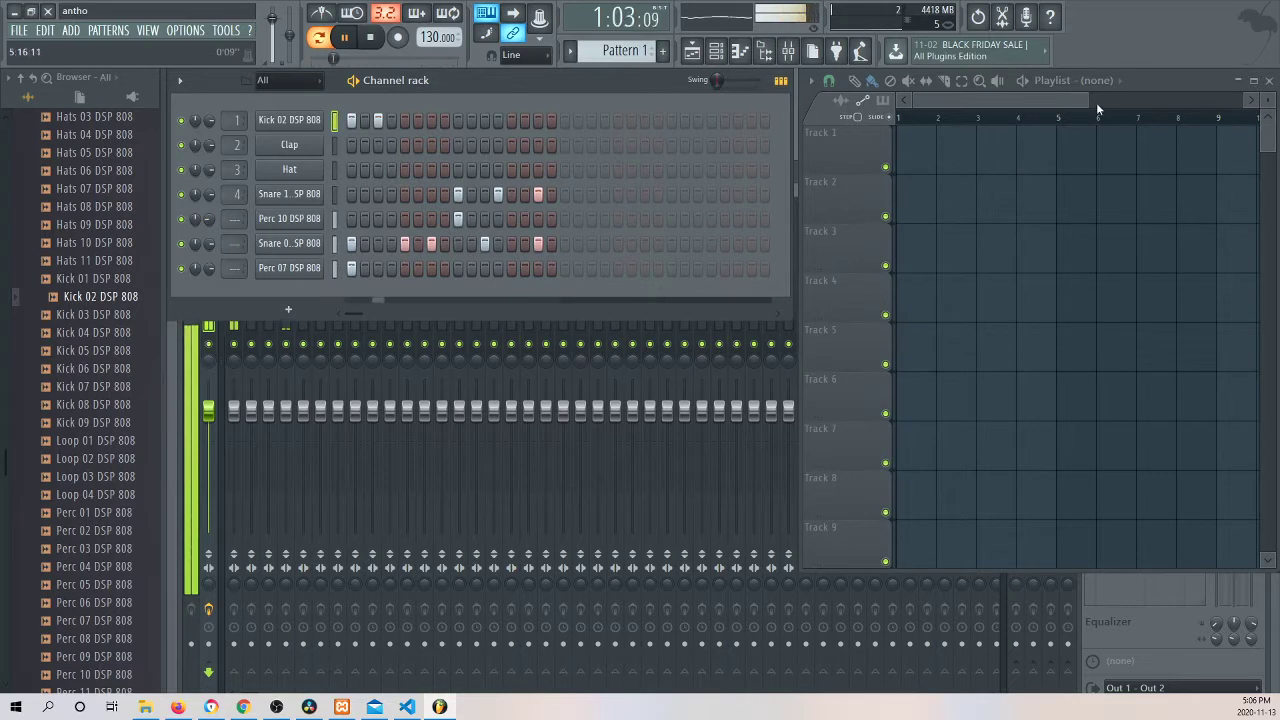
Step: Paint Pattern 1 clips across bars 1 to 8 of Track 1 in the playlist and stop playback
left_click_drag(909, 158, 1205, 163)
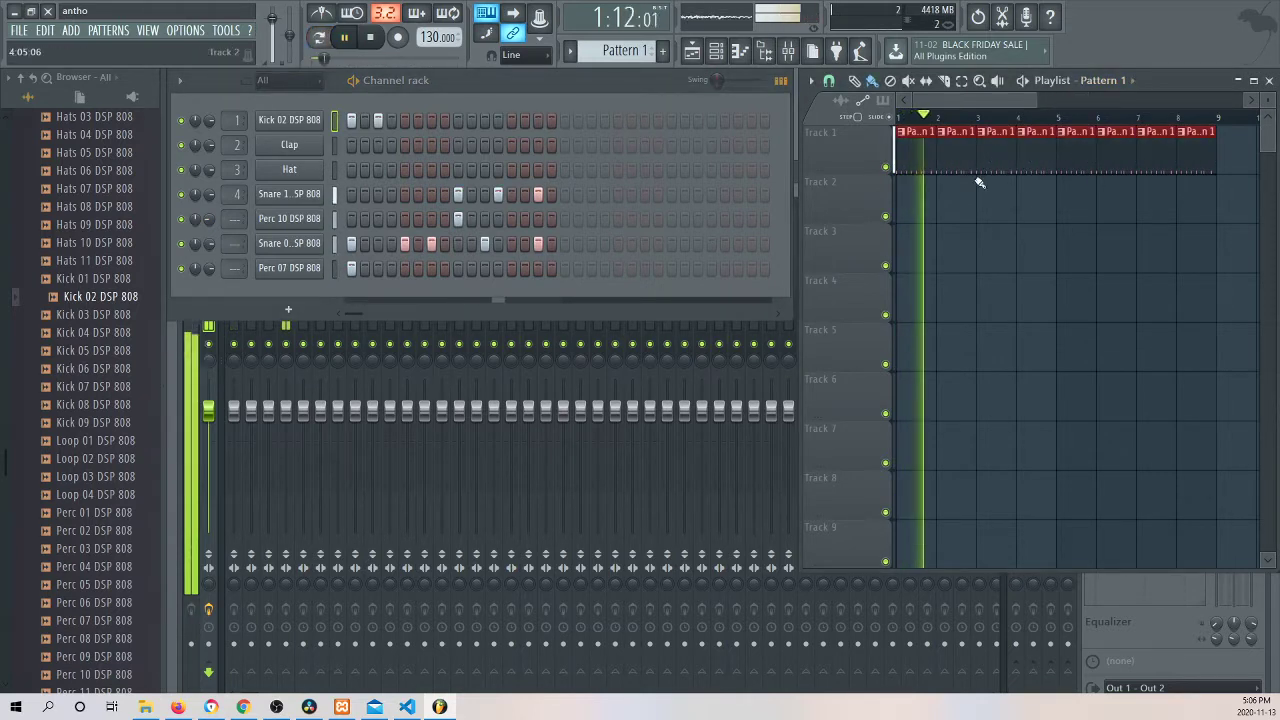
scroll(630, 51, "up", 1)
key("space")
Step: Add a Nexus channel for Pattern 2 and load the BA Squarepusher preset from the Bass category
left_click(290, 310)
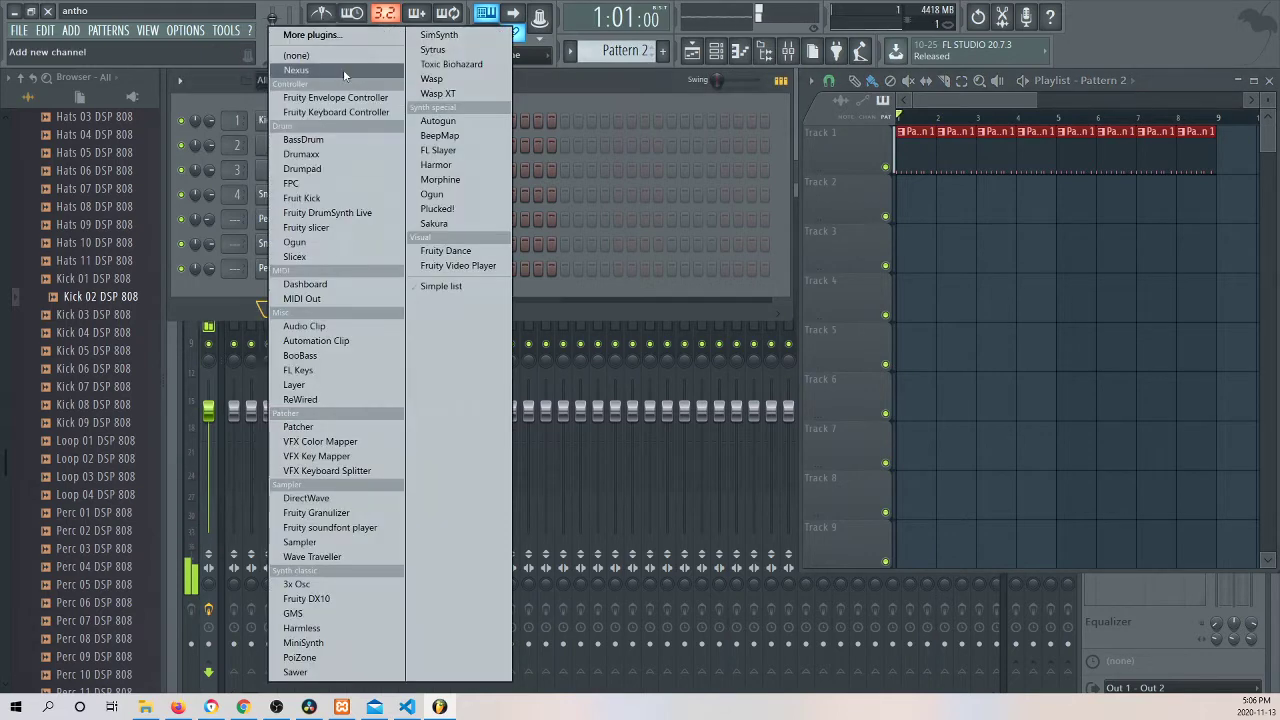
left_click(344, 72)
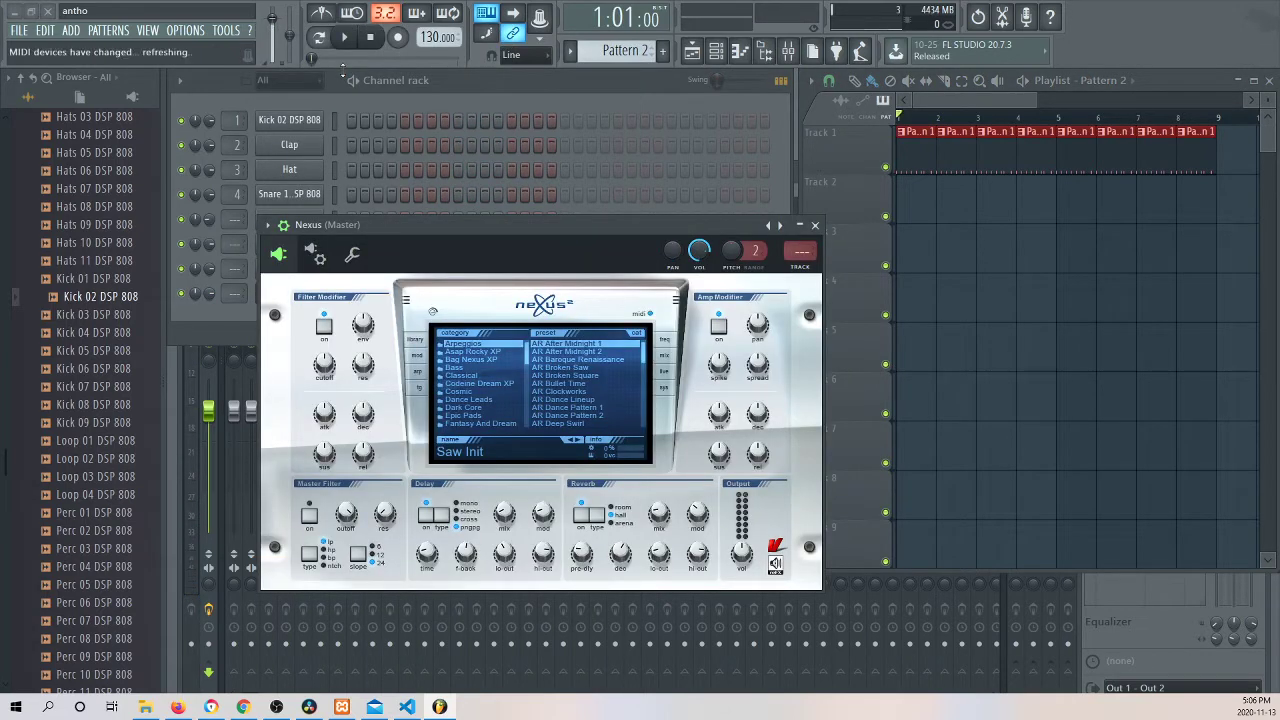
left_click(474, 368)
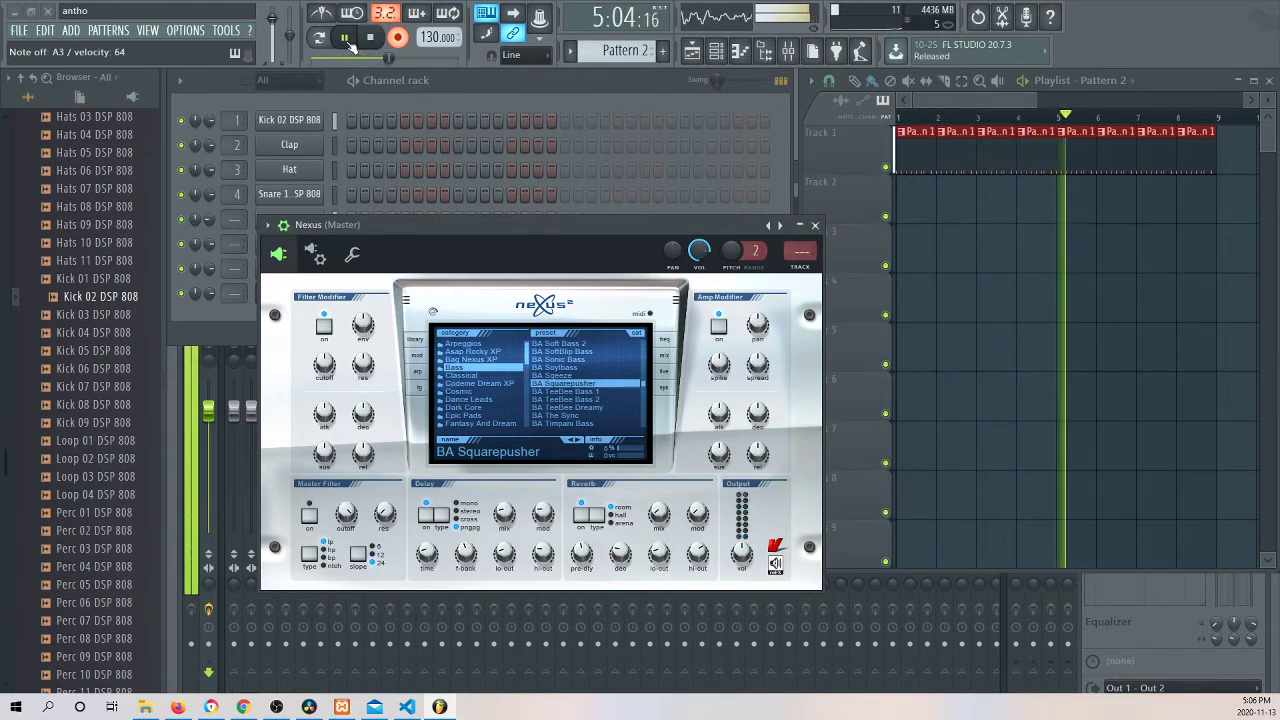
Step: Record a four-bar bass melody with Nexus into Pattern 2 and play it back
left_click(376, 38)
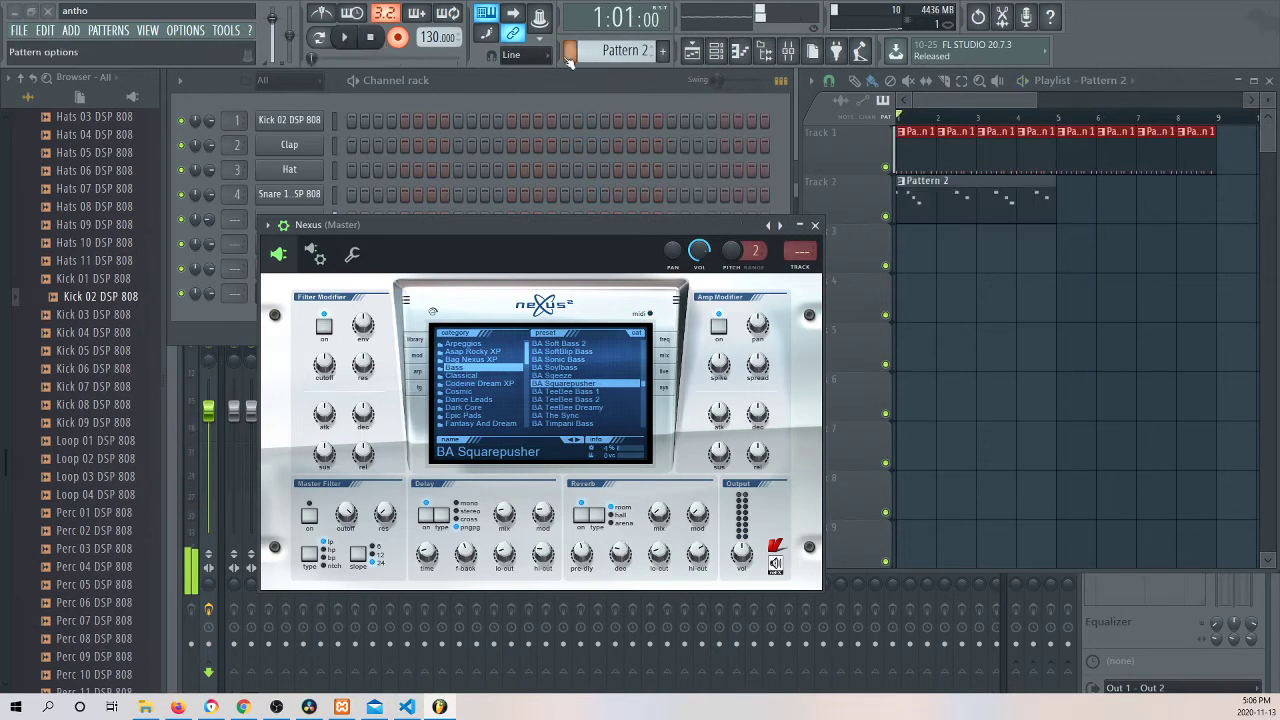
left_click(346, 37)
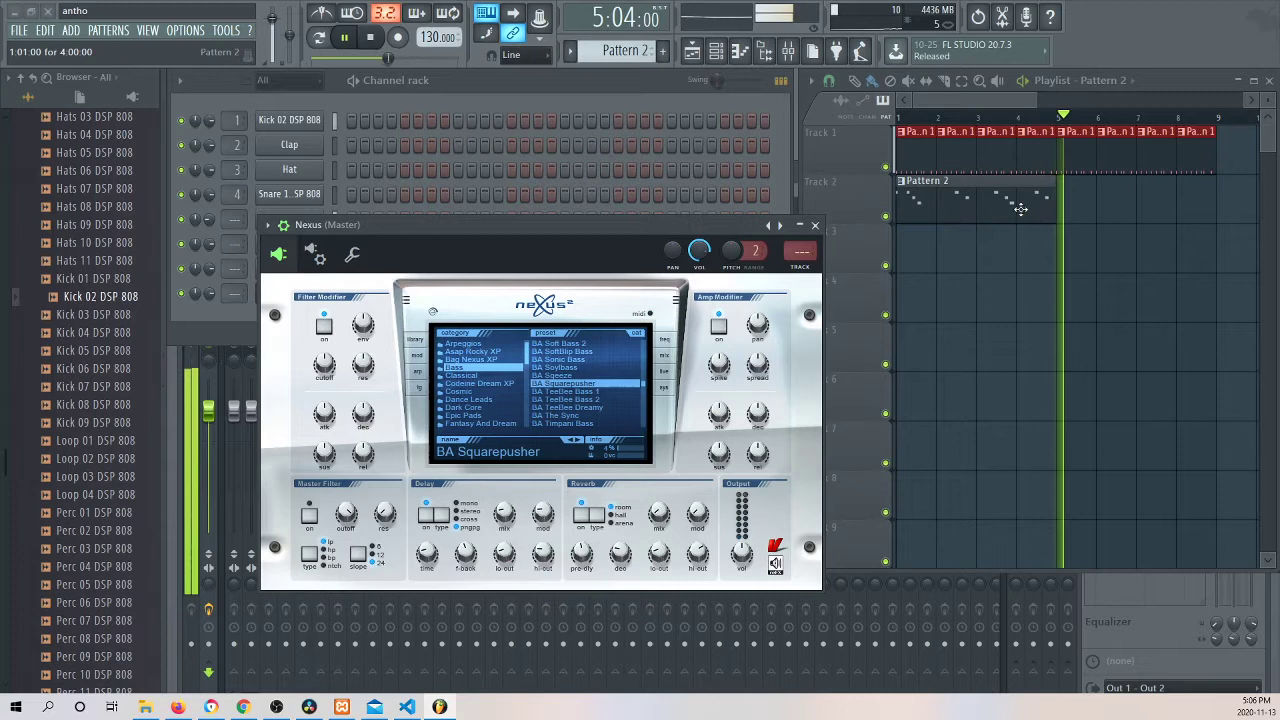
Step: Open Pattern 2's bass notes in the piano roll and shift bar 1's A3 and G3 earlier, to steps 7 and 9
double_click(912, 210)
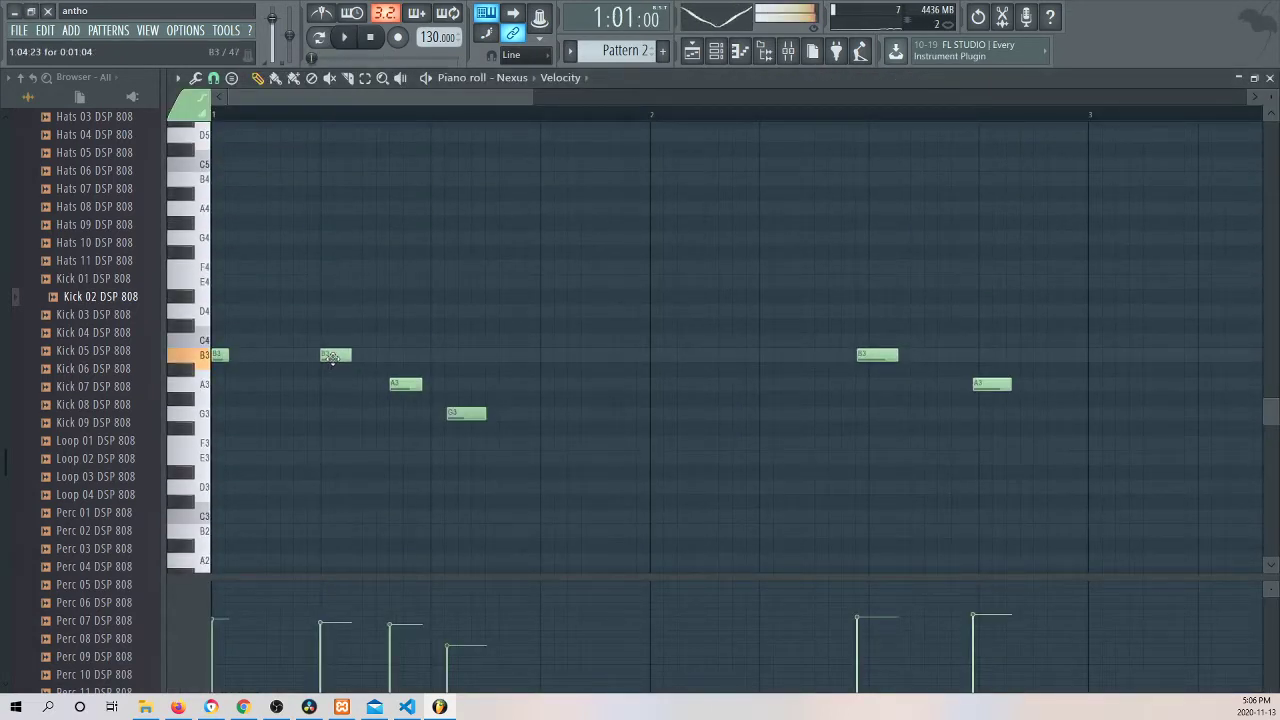
key("space")
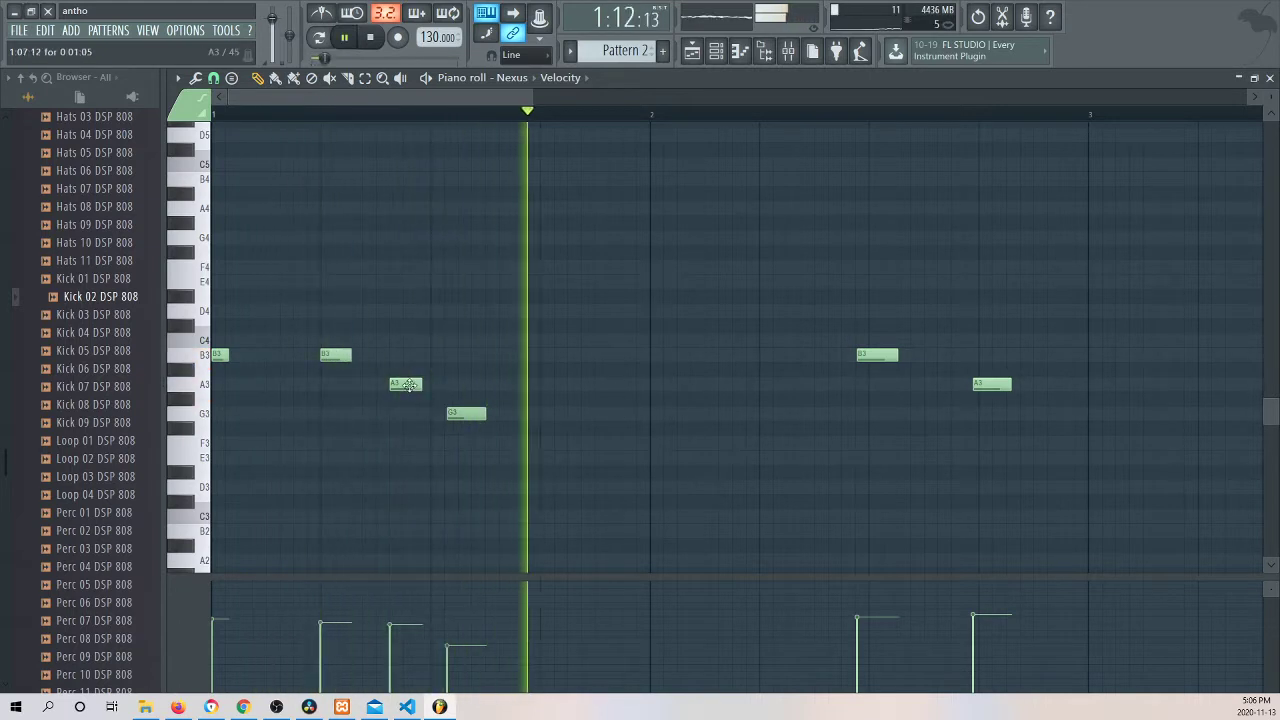
key("space")
left_click_drag(407, 389, 441, 413)
key("space")
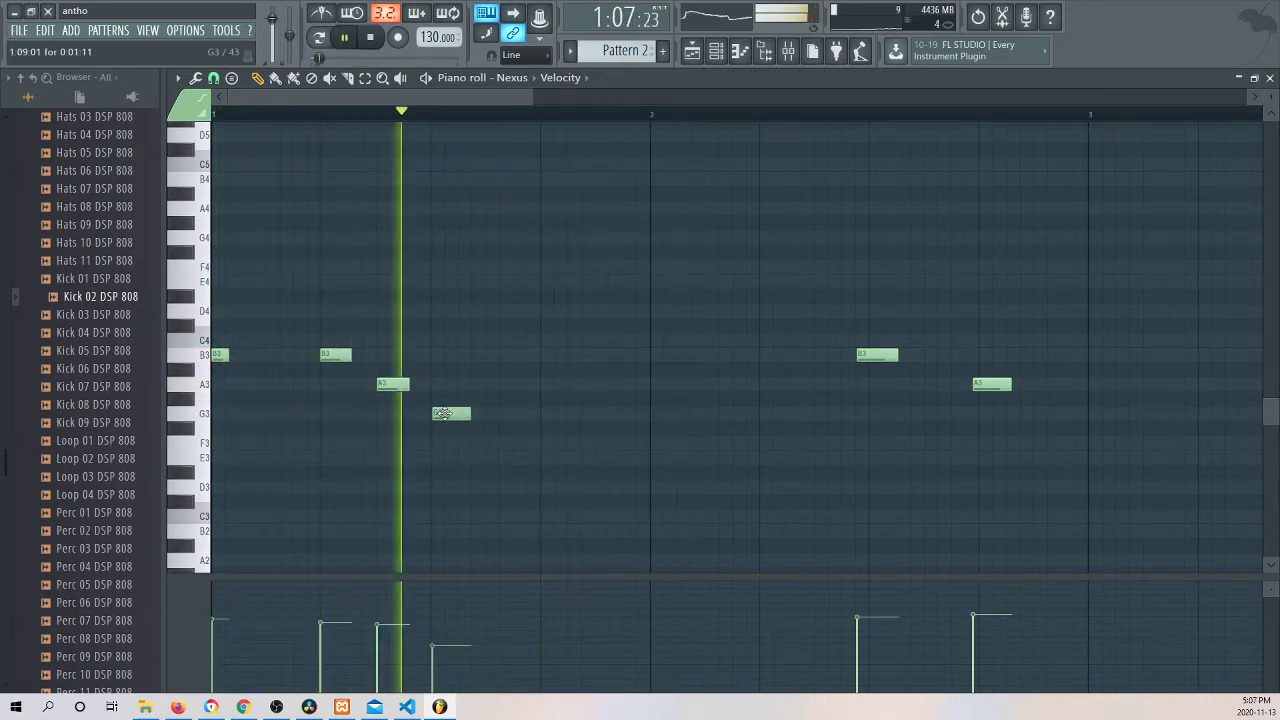
Step: Align bar 2's B3 and A3 bass notes to steps 9 and 13 in the piano roll
left_click_drag(866, 356, 878, 355)
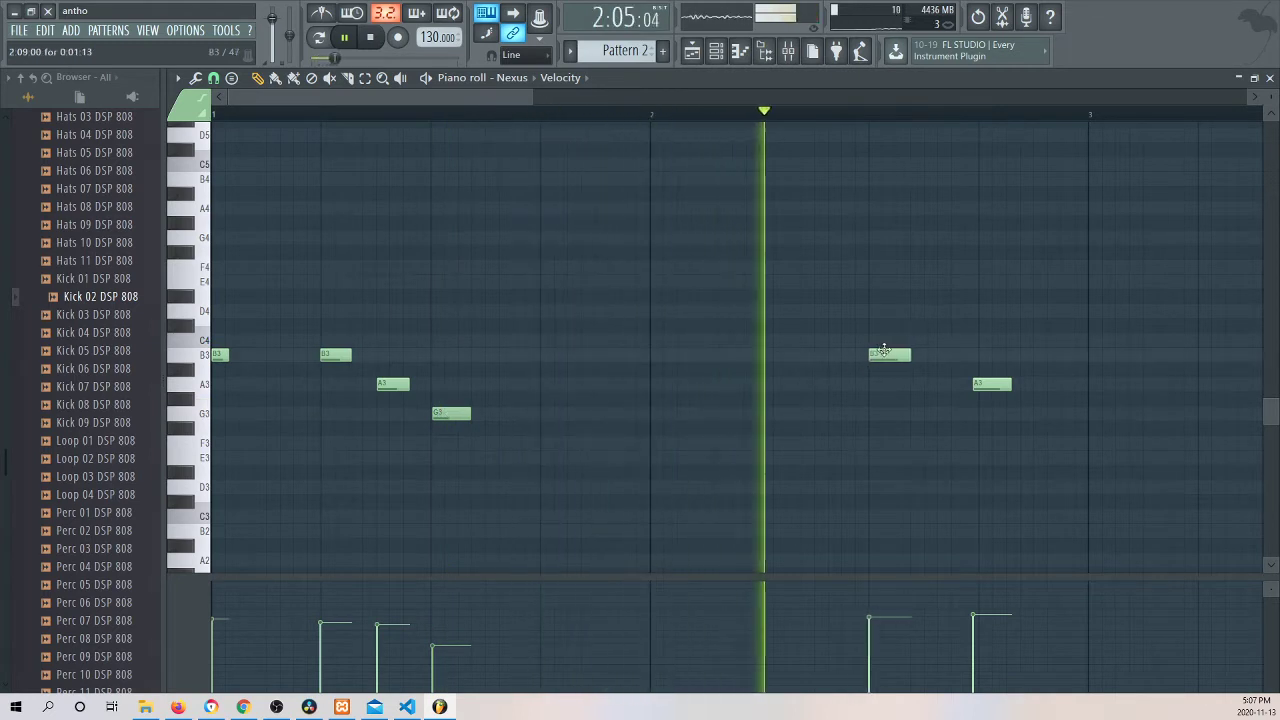
left_click(1002, 396)
right_click(1003, 398)
left_click_drag(983, 384, 990, 383)
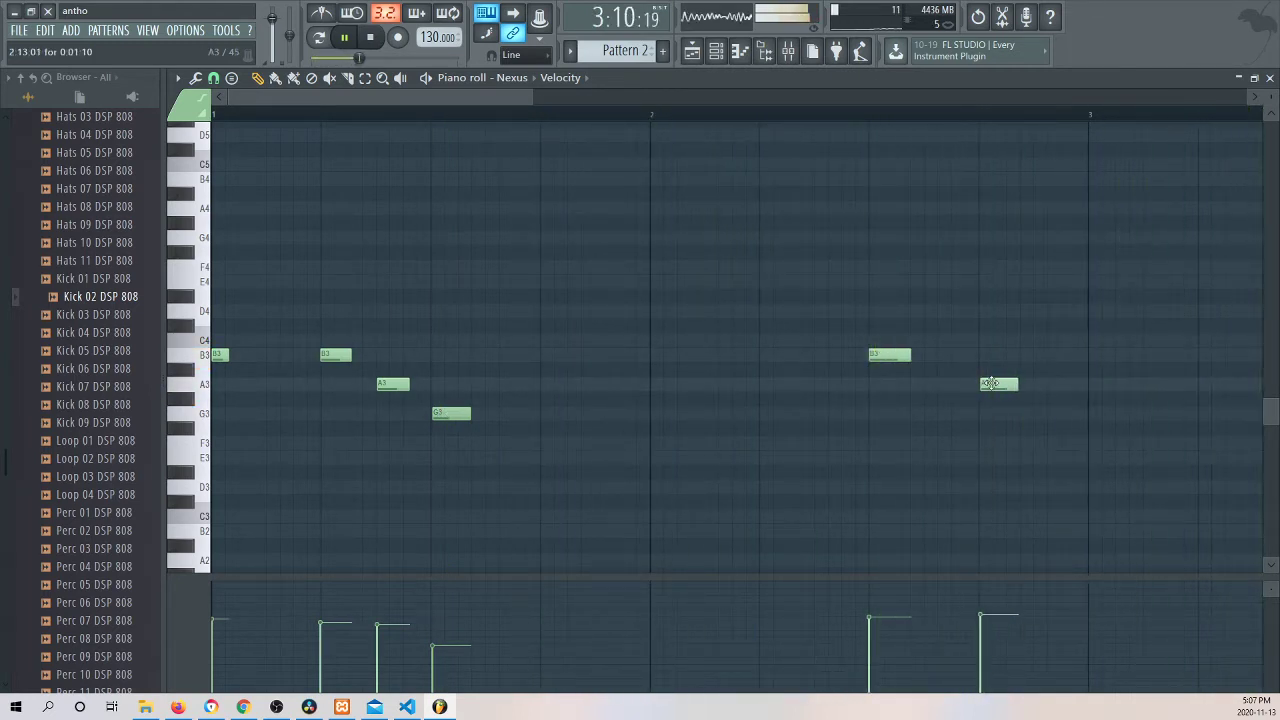
Step: Lower bar 2's last bass note to F#3 and align bar 4's B3 and A3 notes to steps 9 and 13
left_click_drag(444, 96, 660, 100)
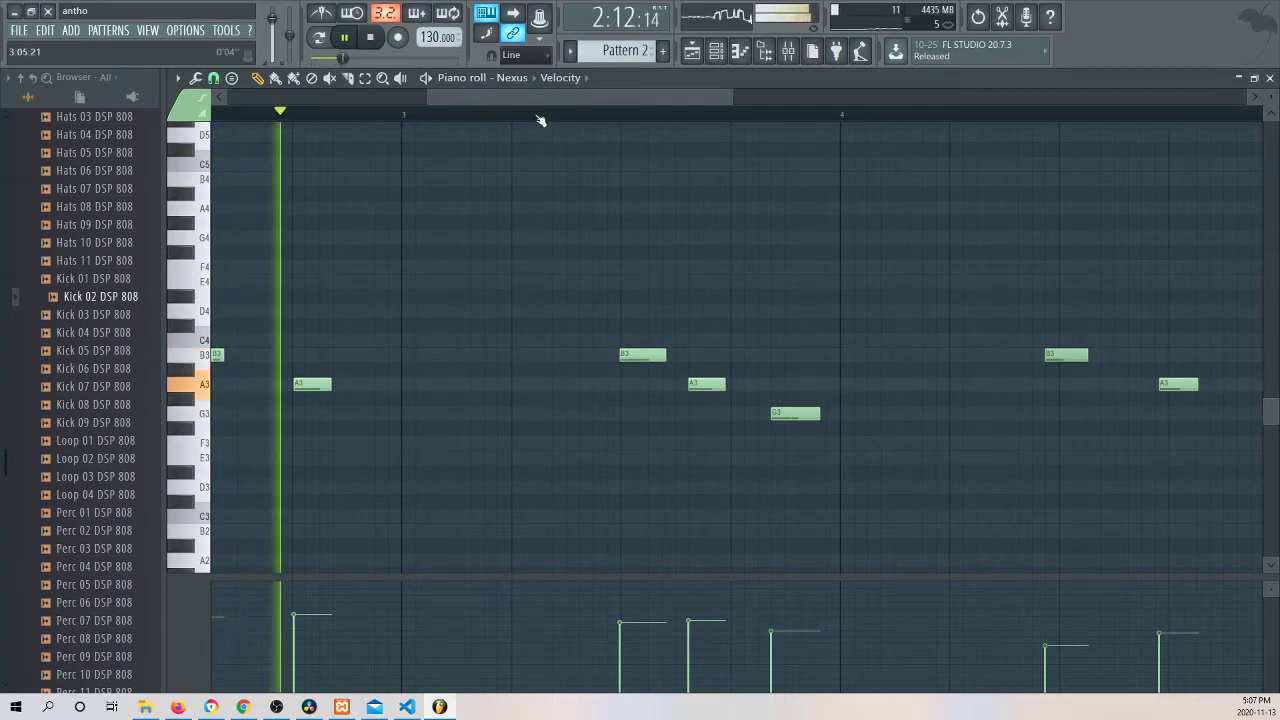
key("space")
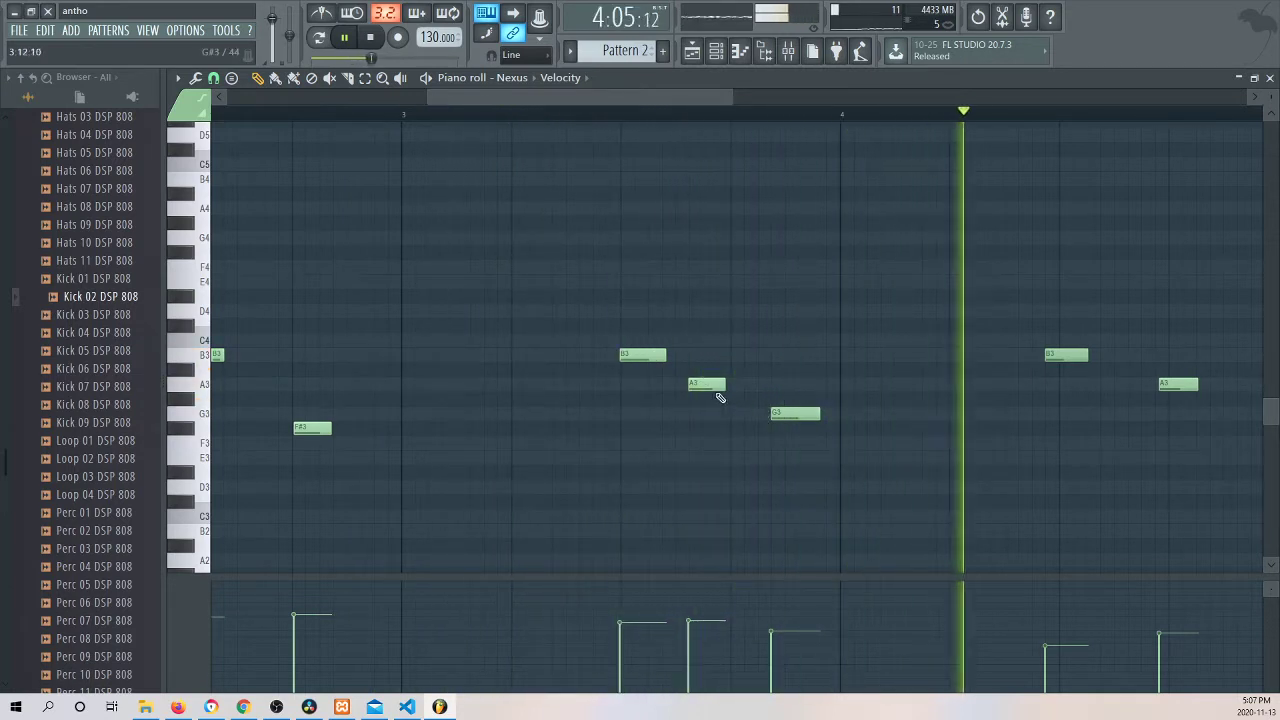
left_click_drag(675, 98, 789, 218)
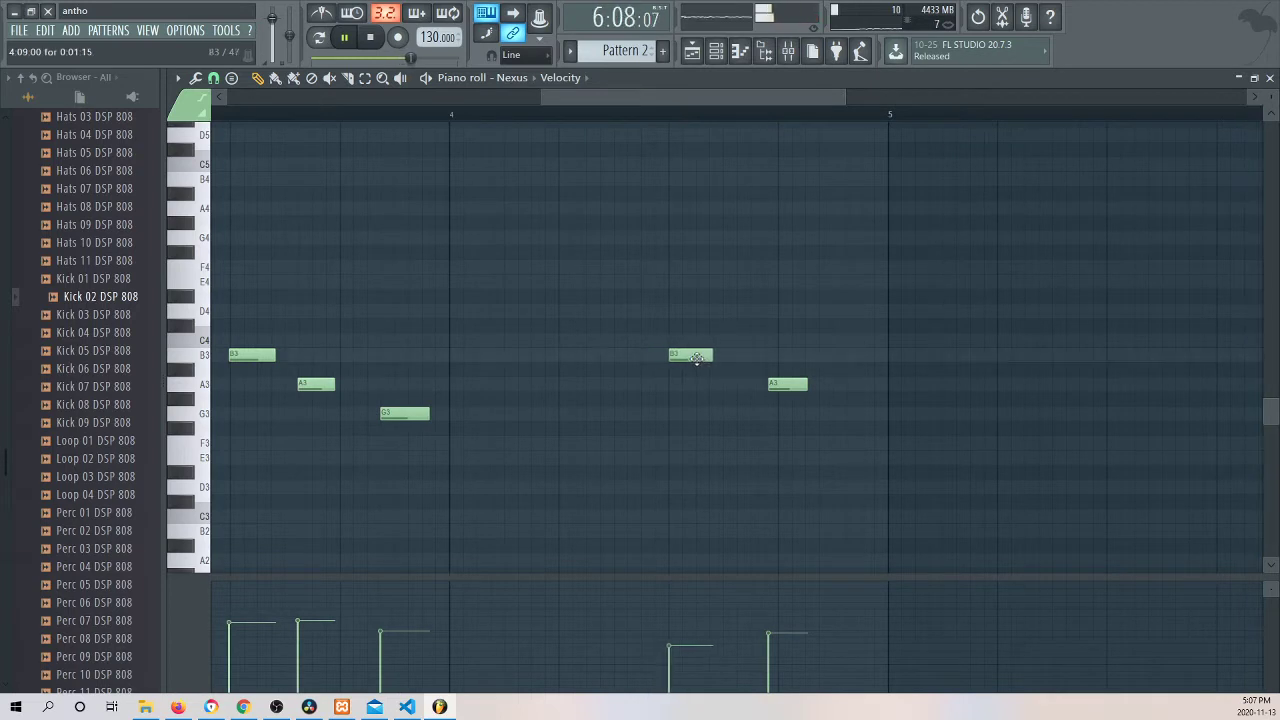
Step: Place a second Pattern 2 clip at bar 5 of Track 2 in the playlist and create Pattern 3
left_click(691, 50)
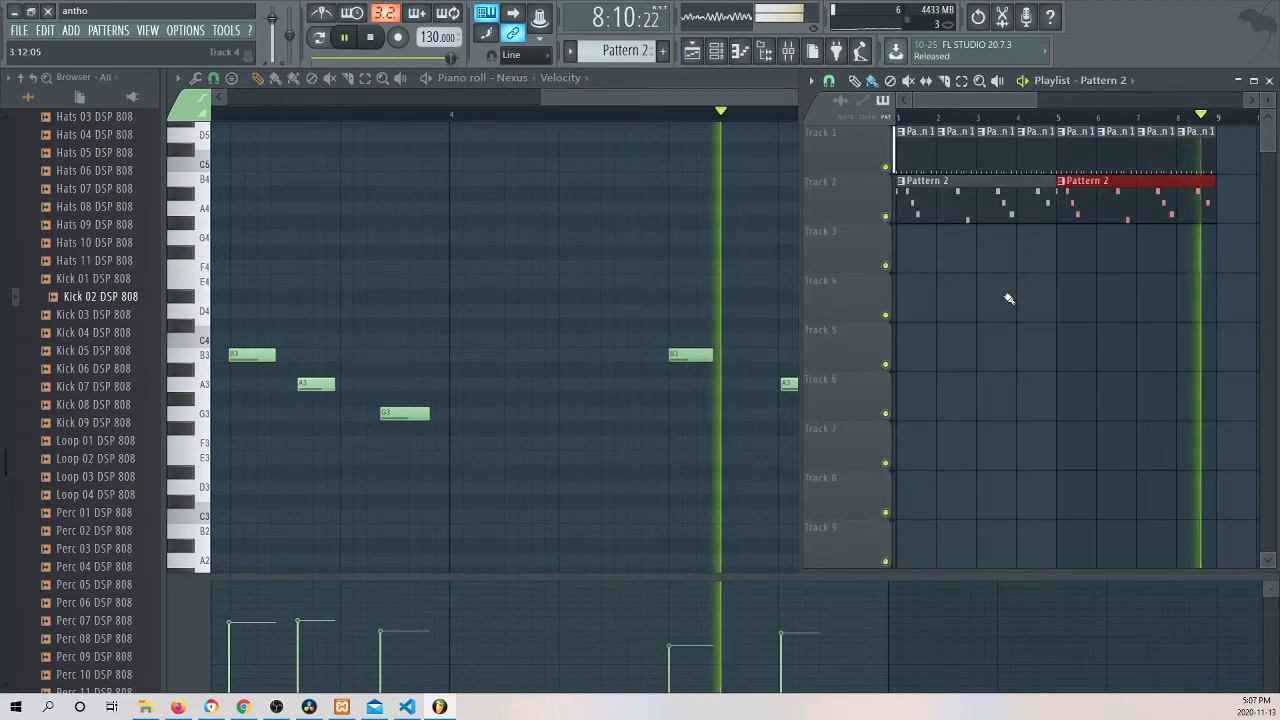
left_click(718, 52)
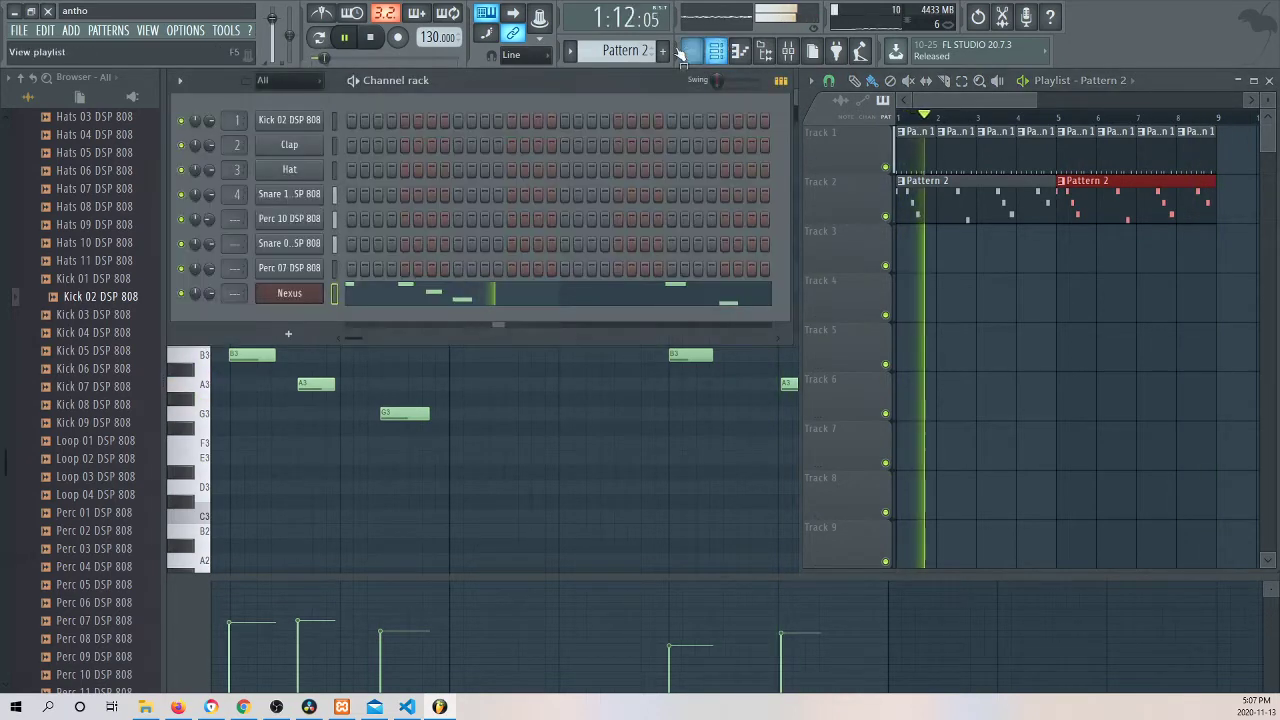
left_click(662, 50)
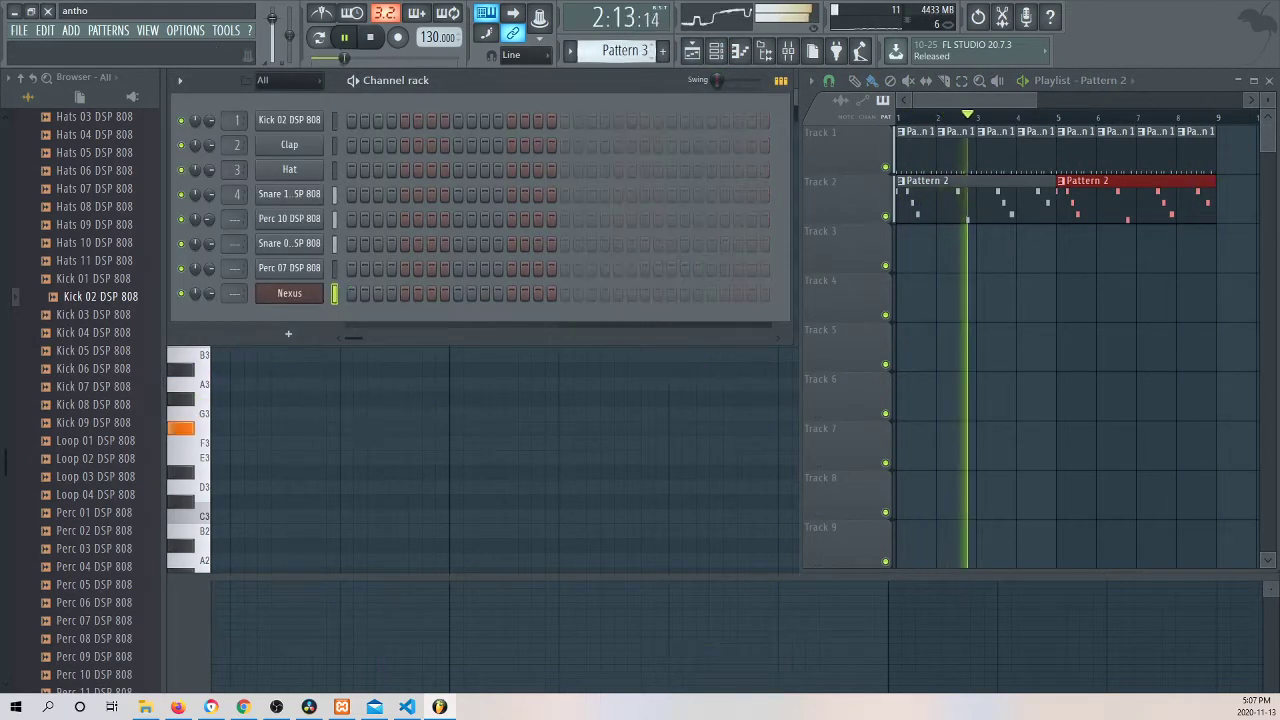
Step: Add a second Nexus channel and load the HA Fluid String 2 preset from the Bag Nexus XP category
left_click(288, 333)
left_click(297, 70)
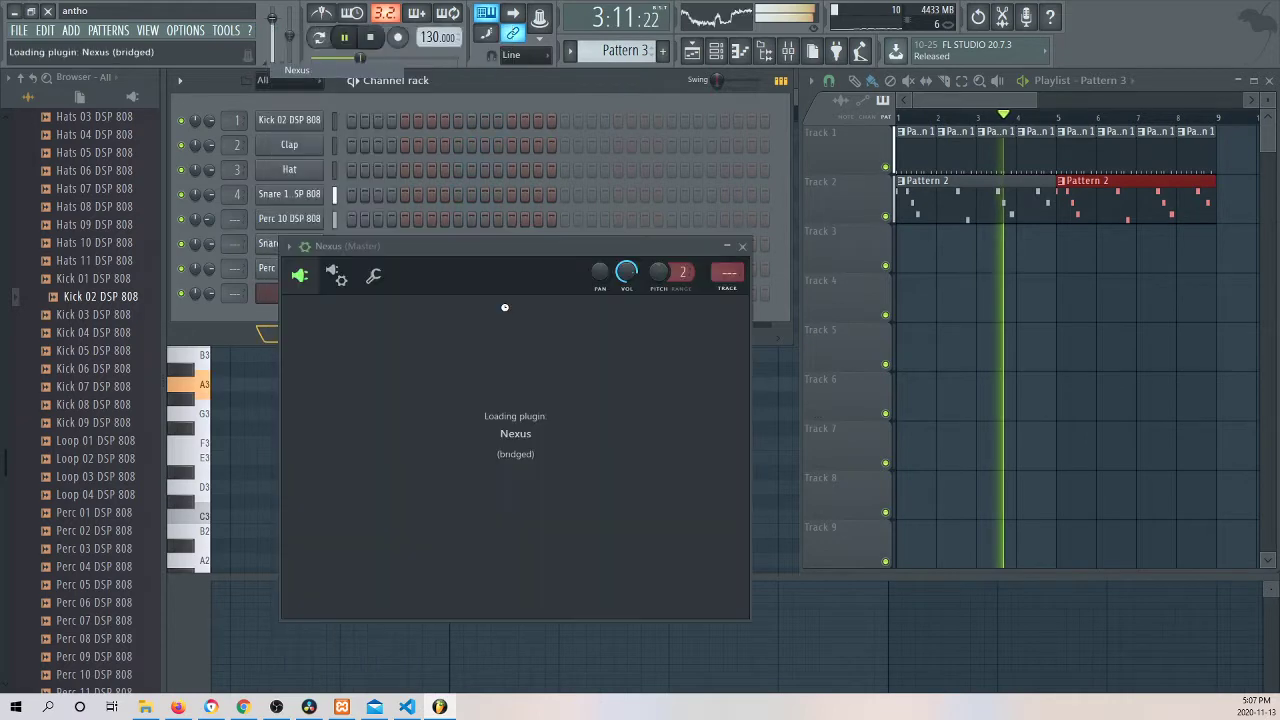
left_click(510, 383)
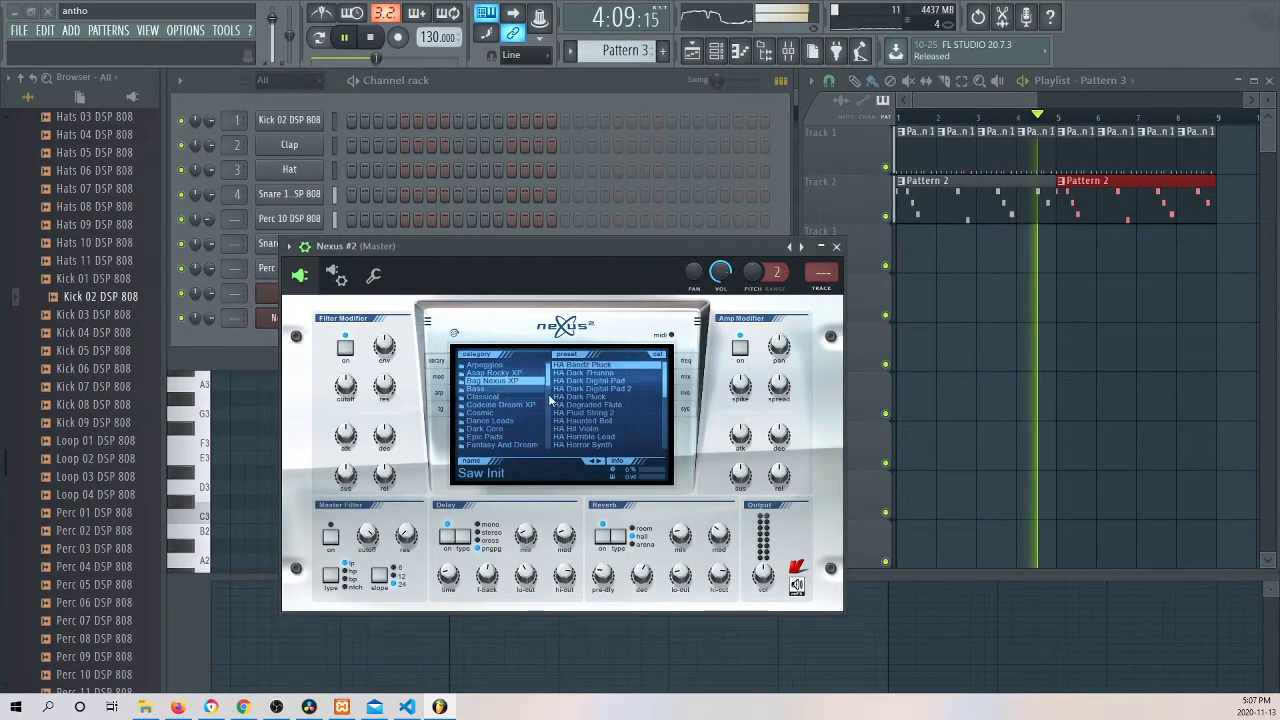
left_click(606, 411)
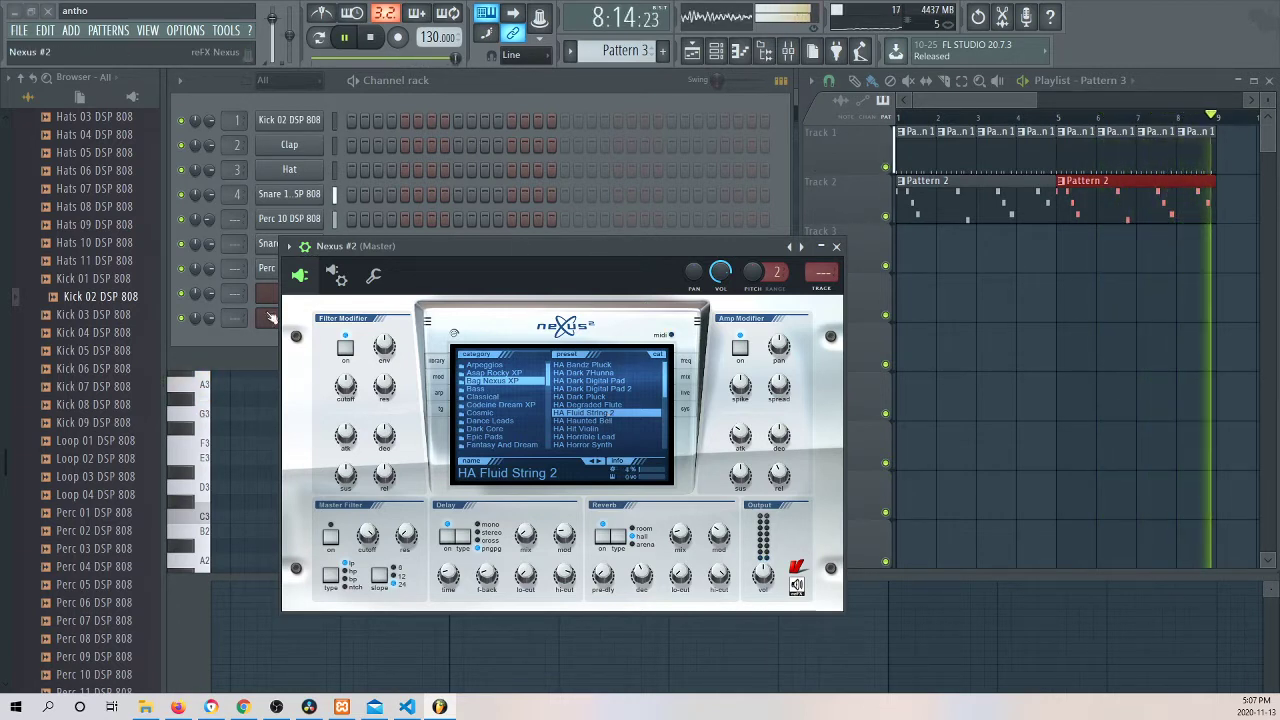
Step: Adjust the Nexus #2 channel's volume and record a four-bar string melody into Pattern 3
left_click(211, 320)
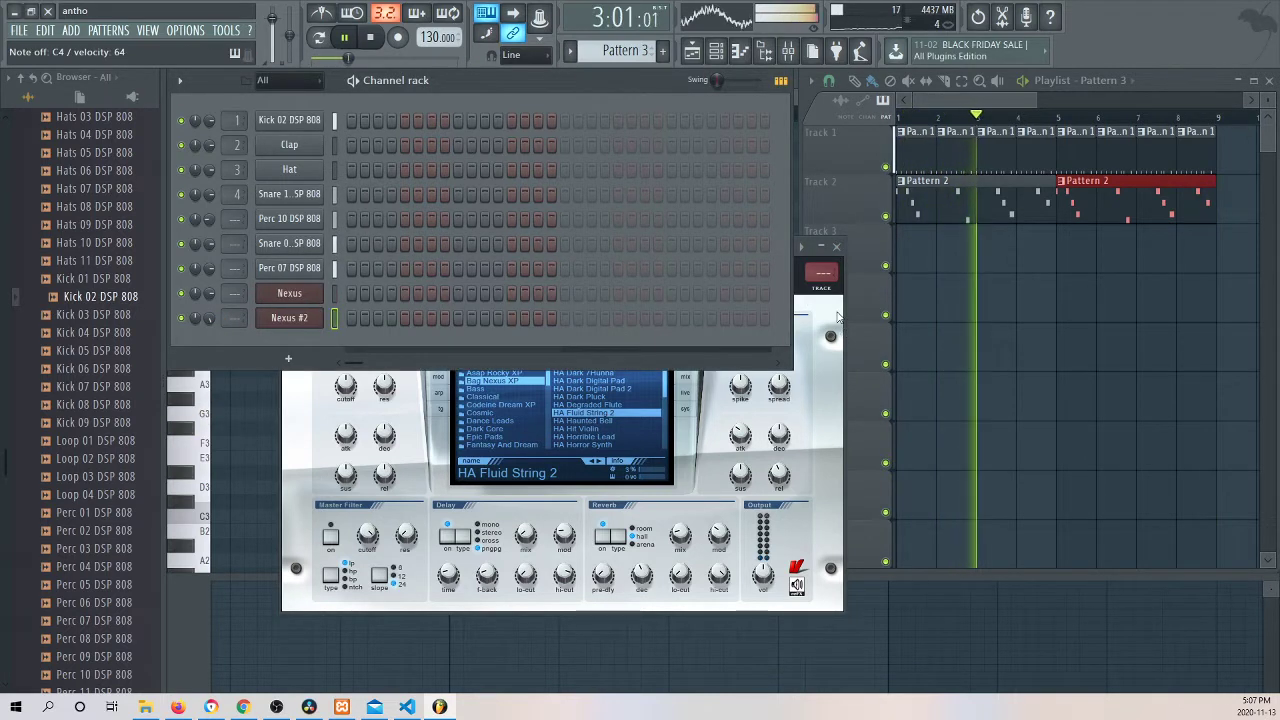
left_click(378, 42)
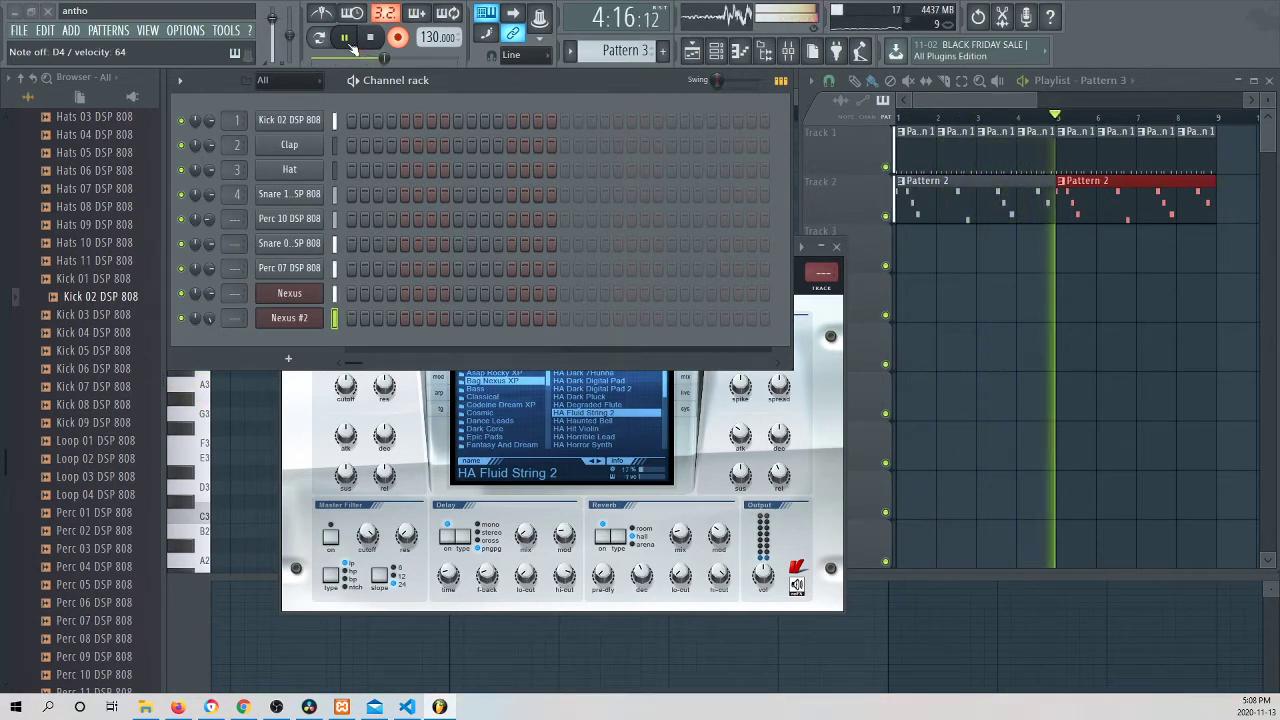
left_click(369, 38)
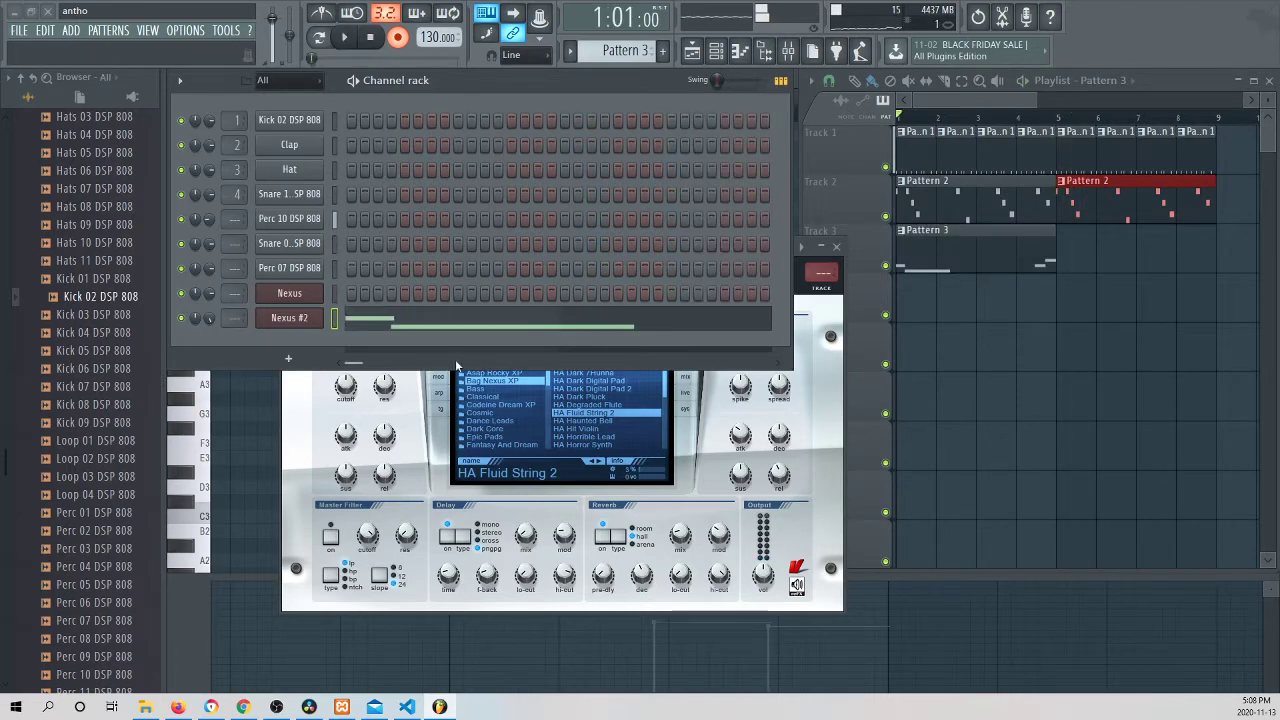
Step: In Pattern 3's piano roll, extend the first D4 to about beat 2, start C4 there and end it at bar 2
left_click(388, 321)
left_click_drag(526, 96, 134, 98)
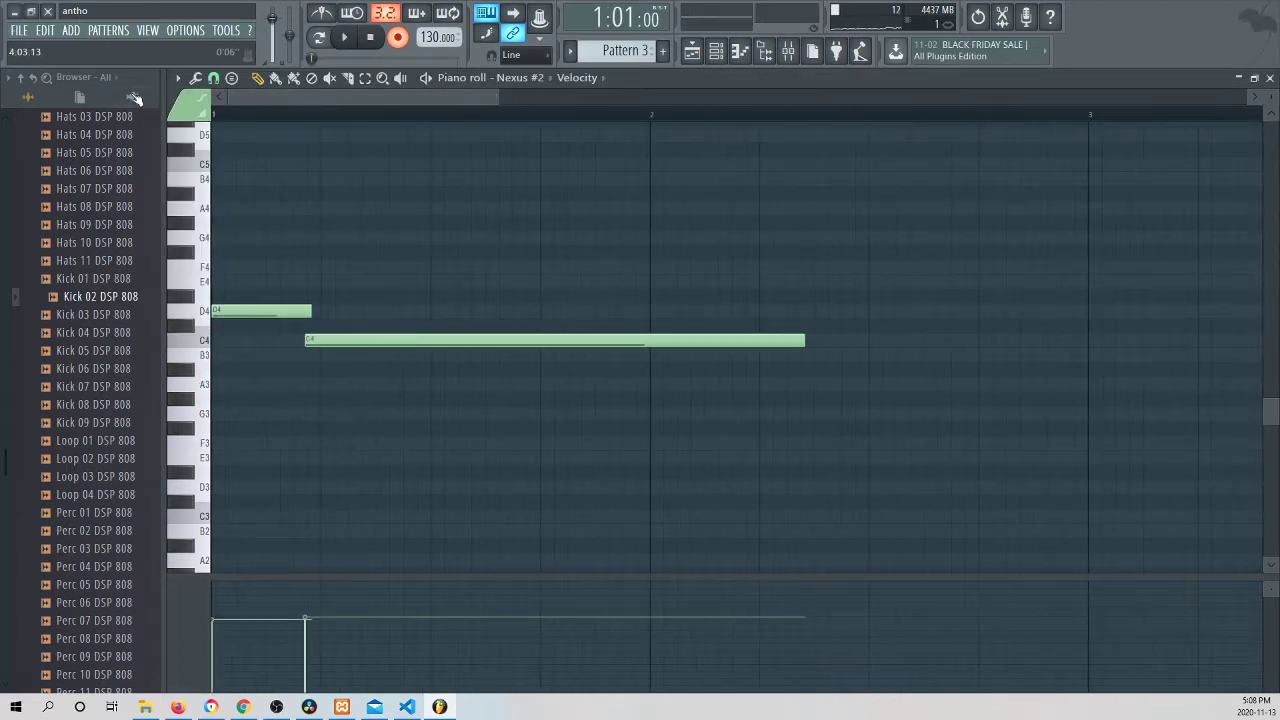
left_click(404, 38)
key("space")
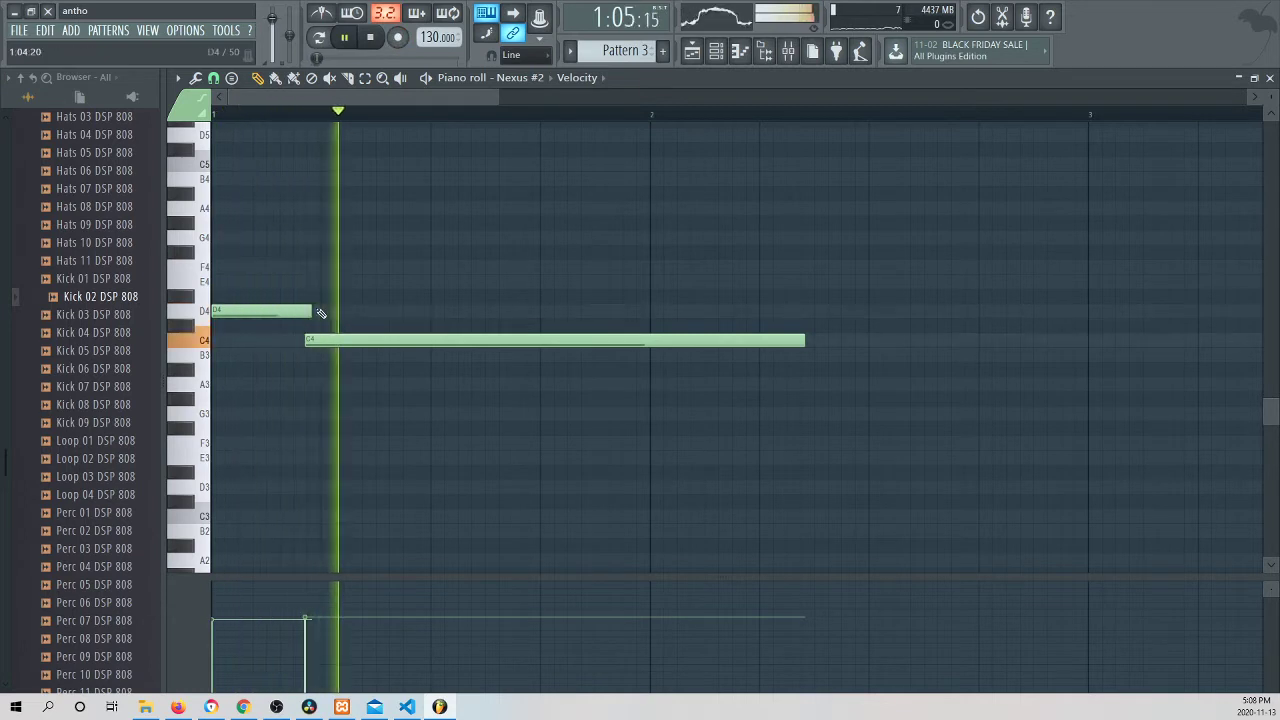
left_click_drag(310, 311, 336, 339)
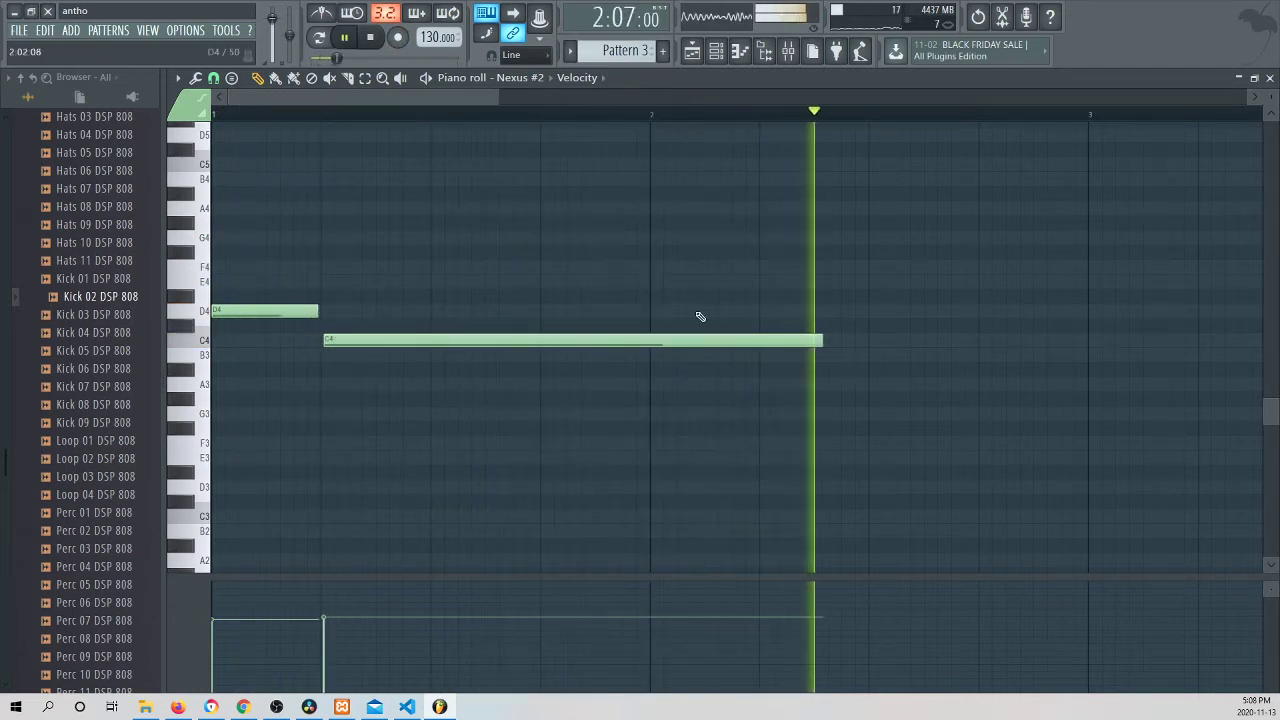
left_click_drag(820, 339, 650, 339)
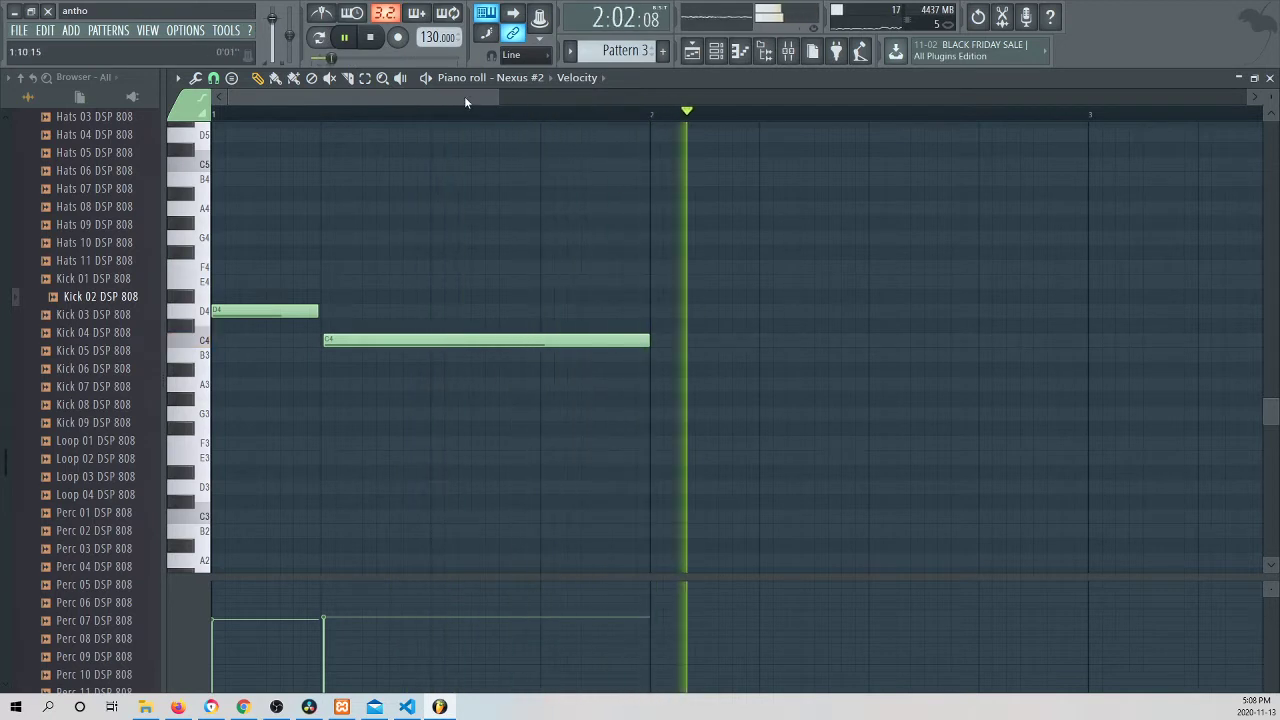
Step: Align bar 4's D4 and E4 string notes to beats 3 and 4
left_click_drag(464, 96, 731, 310)
left_click_drag(805, 281, 813, 281)
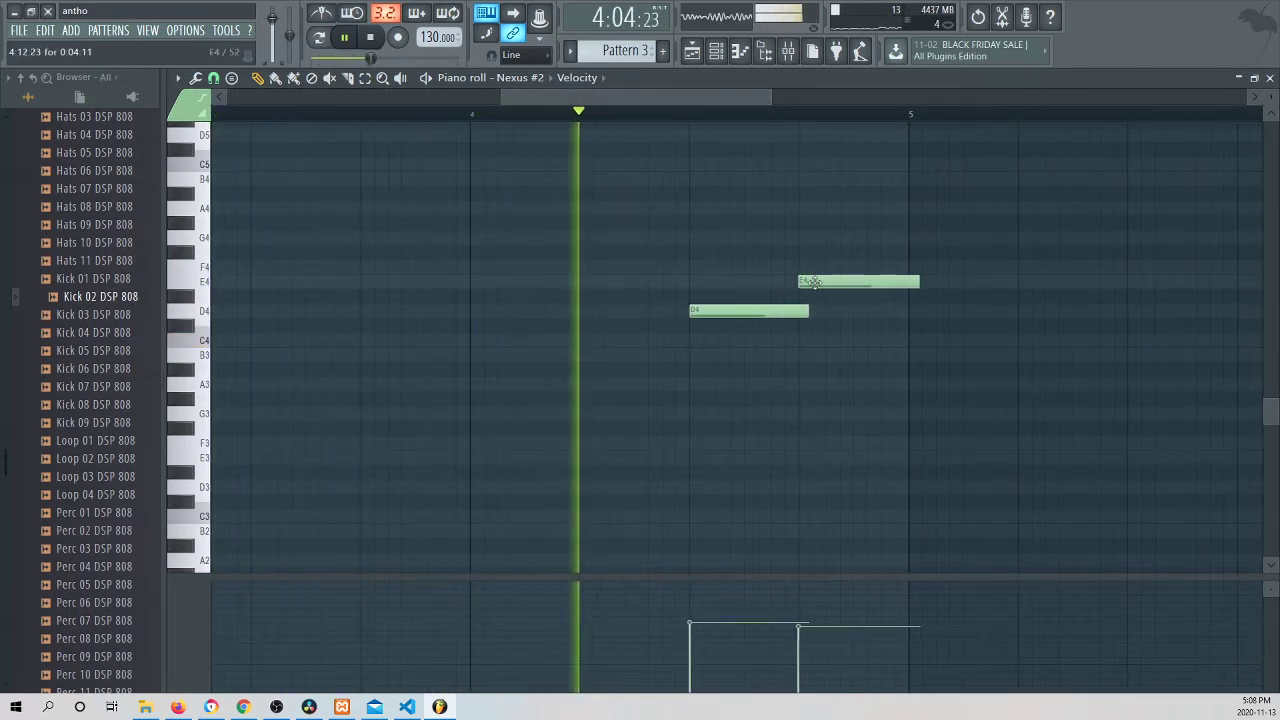
Step: End the E4 string note at bar 5 and place two Pattern 3 clips on playlist Track 3, at bars 1 and 5
left_click_drag(918, 282, 905, 282)
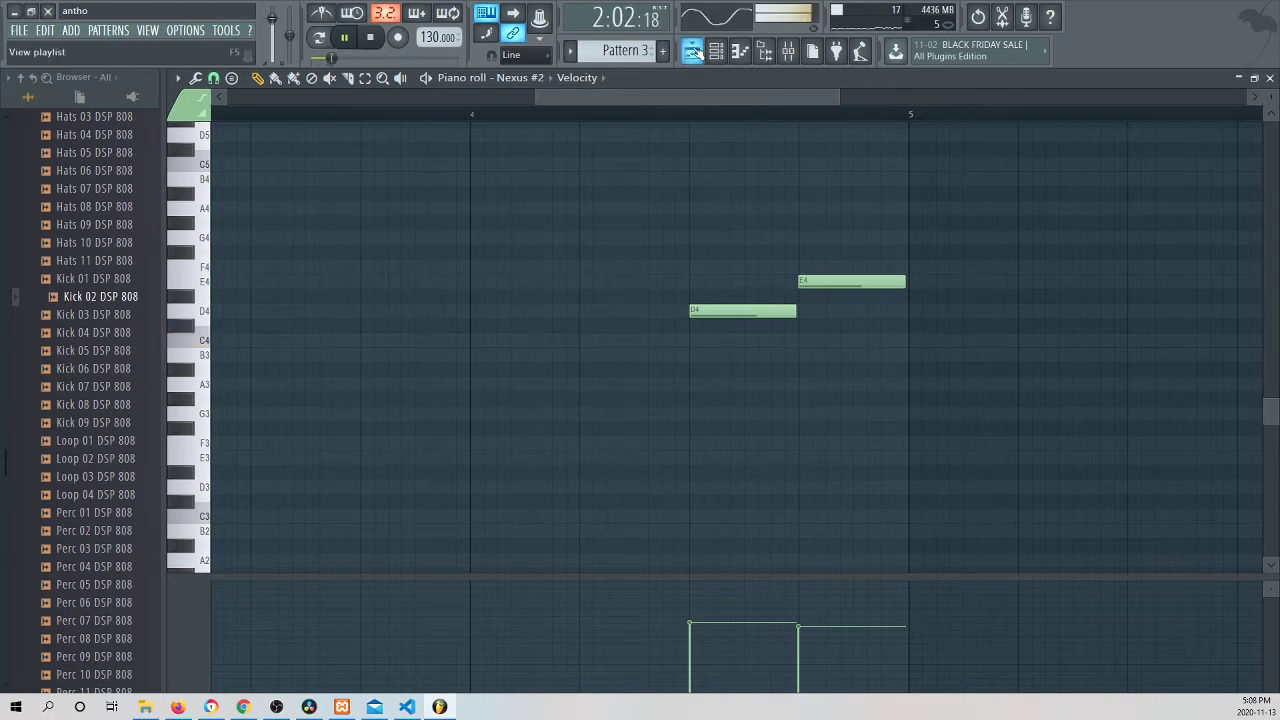
left_click(693, 52)
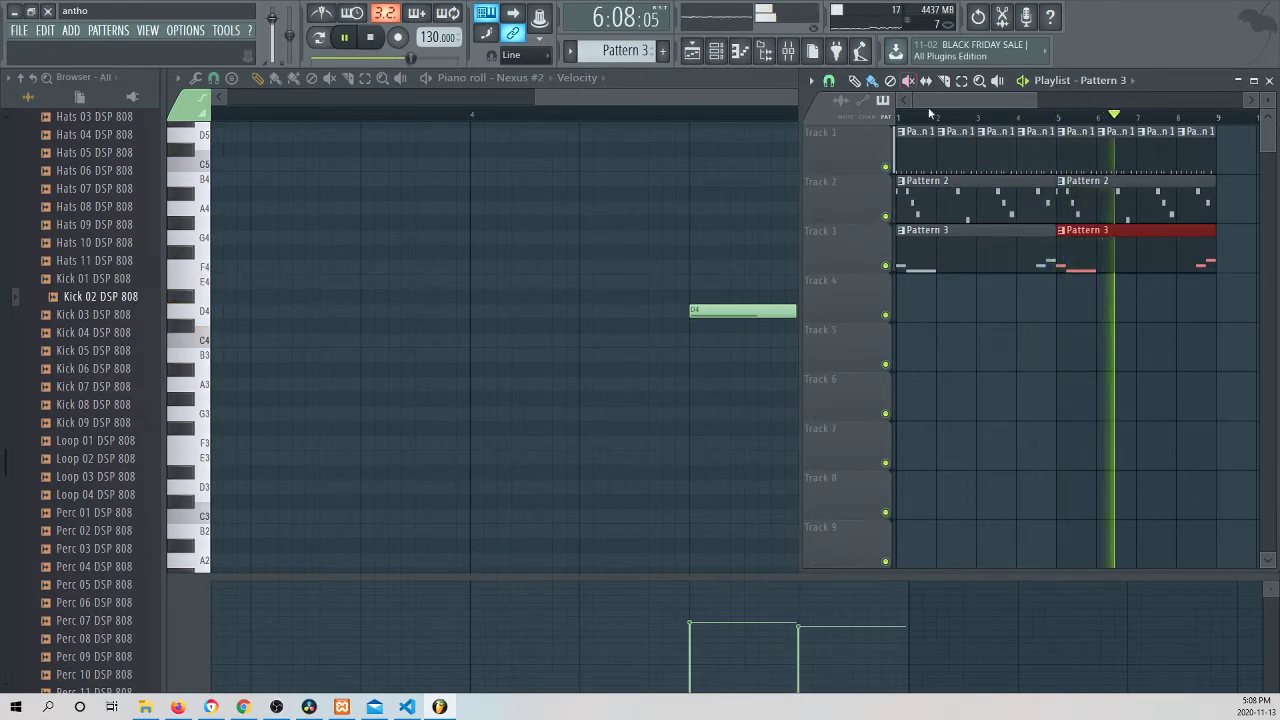
Step: Create Pattern 4, add a third Nexus channel and load the 70s Vinyl Strings 1 preset from the Classical category
left_click(716, 51)
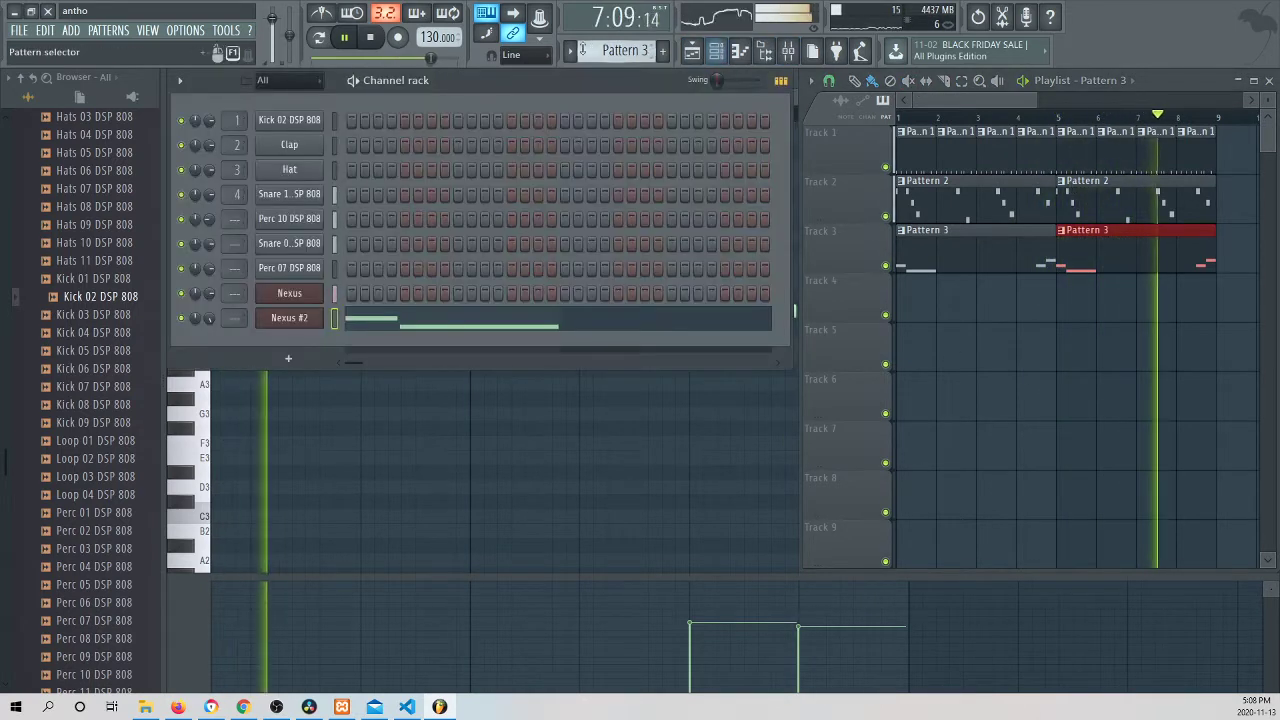
key("F4")
key("space")
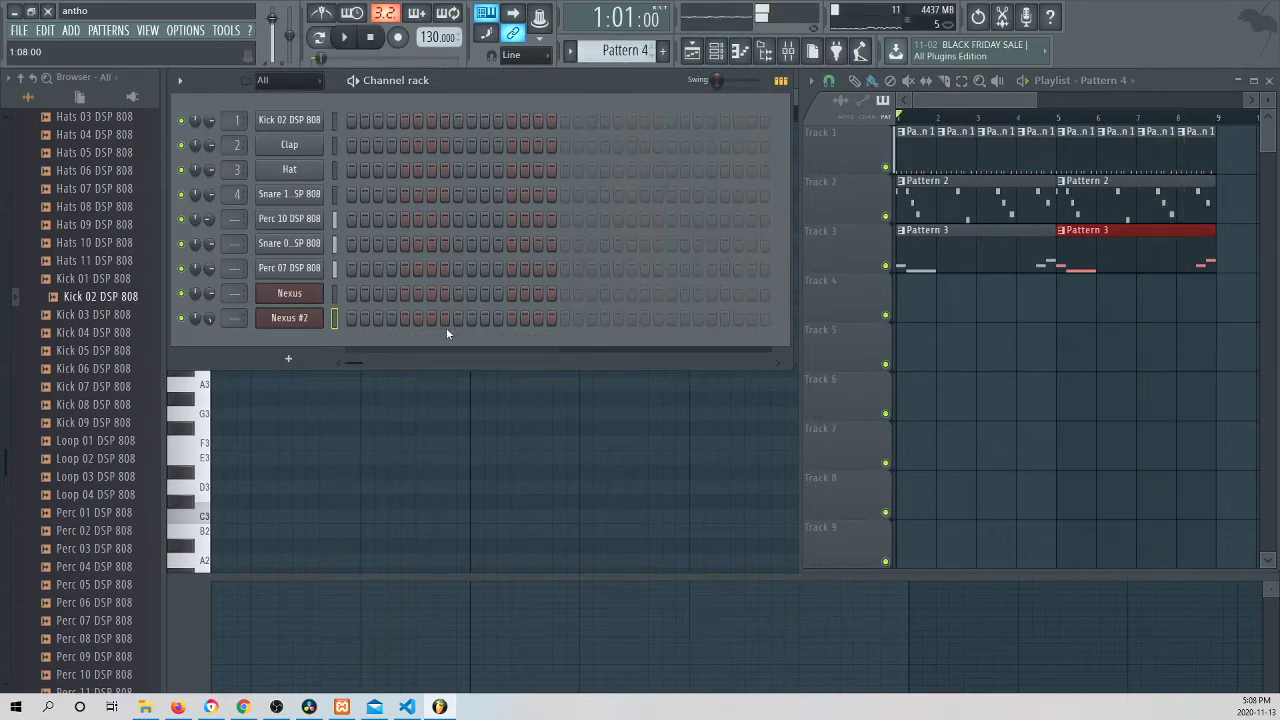
left_click(288, 360)
left_click(368, 74)
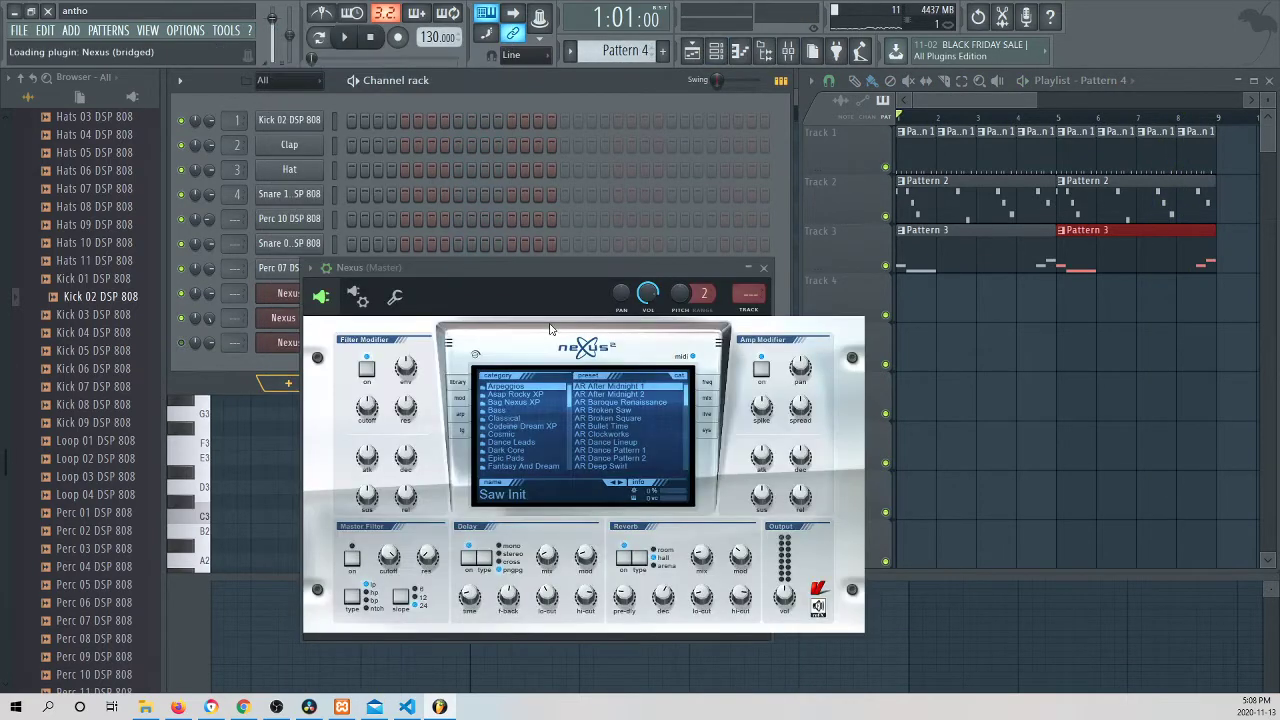
left_click(533, 419)
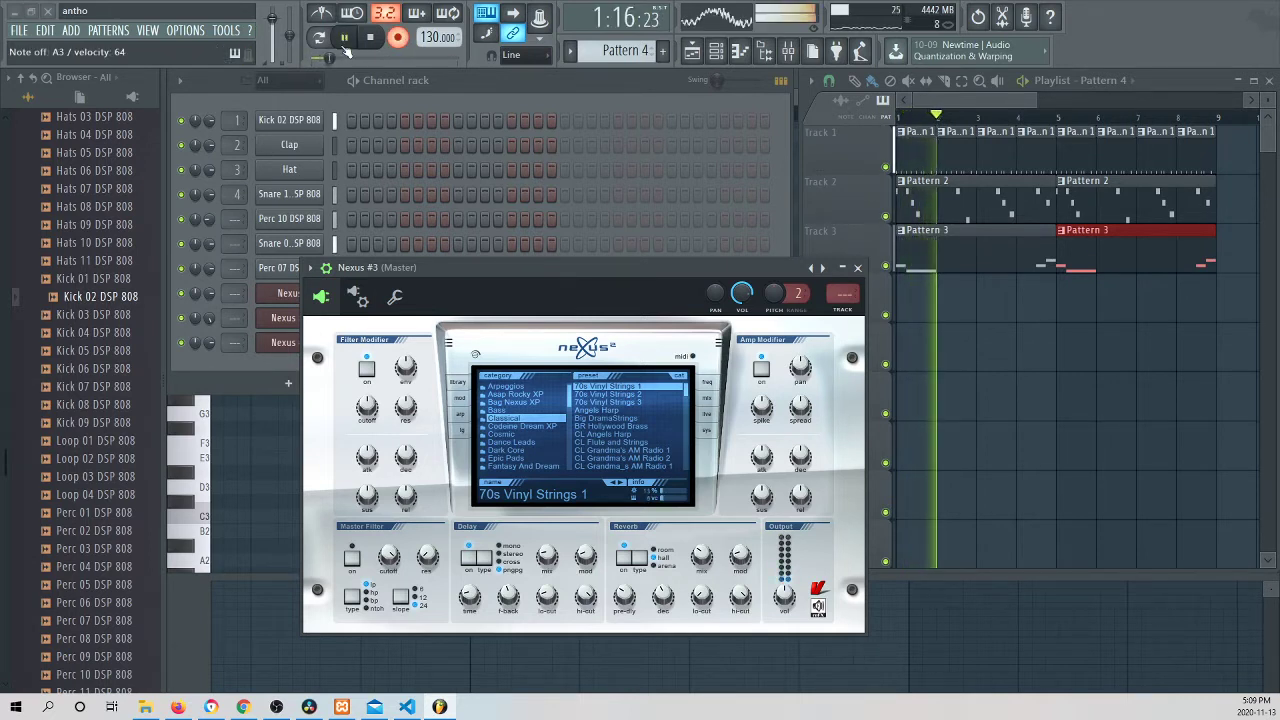
Step: Record a string chord progression into Pattern 4, place it on playlist Track 4 and open its Nexus #3 piano roll
left_click(371, 38)
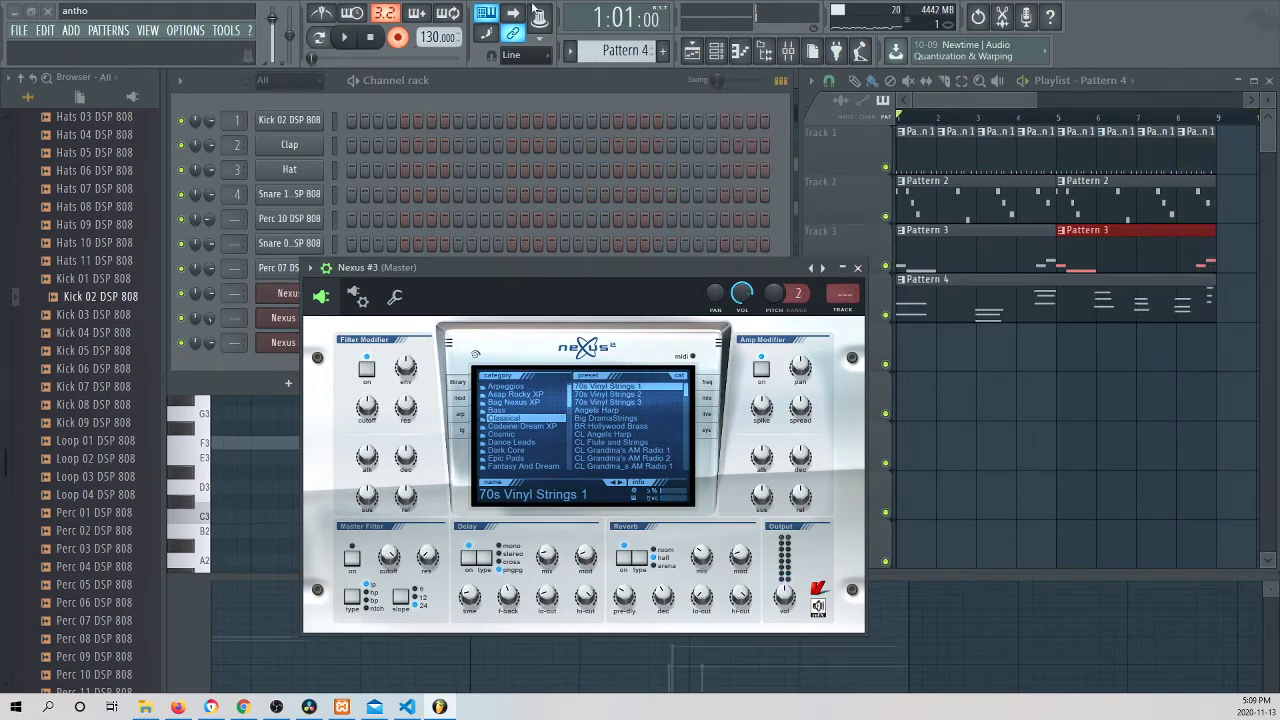
double_click(961, 296)
left_click(303, 94)
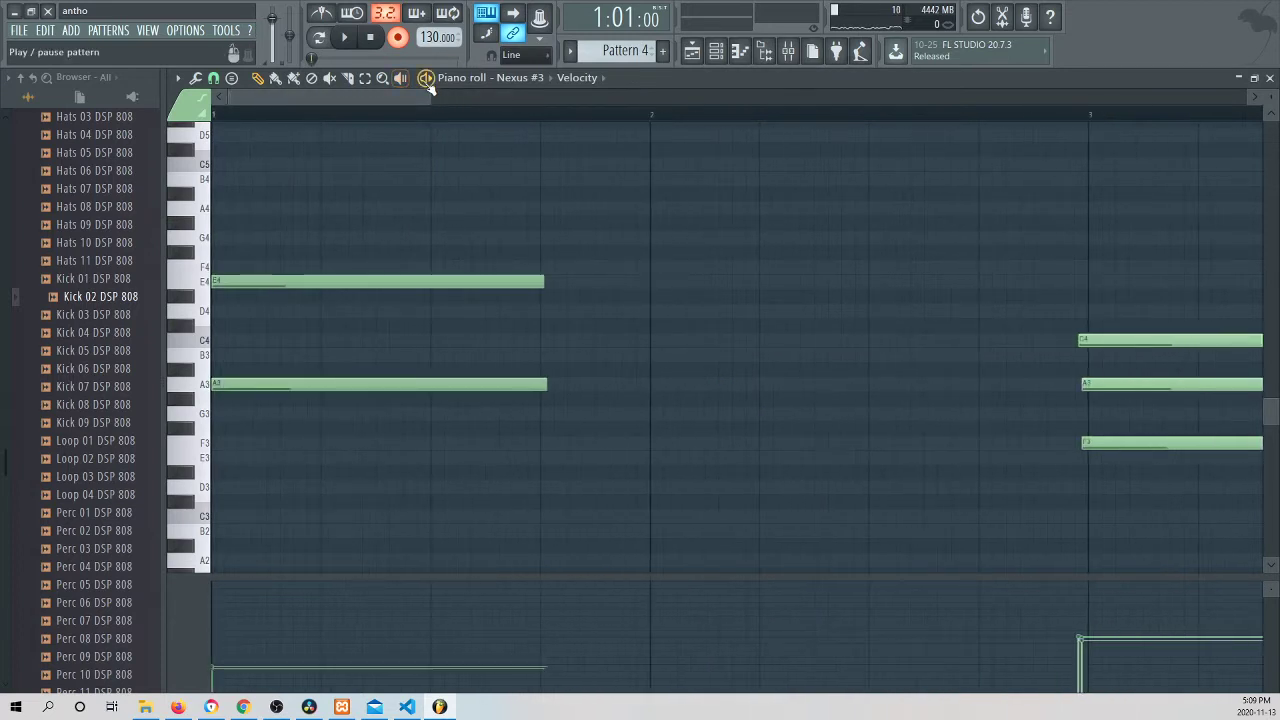
Step: Shift the F3-A3-C4 string chord to start exactly on bar 3, playing the pattern to check it
left_click_drag(427, 93, 786, 134)
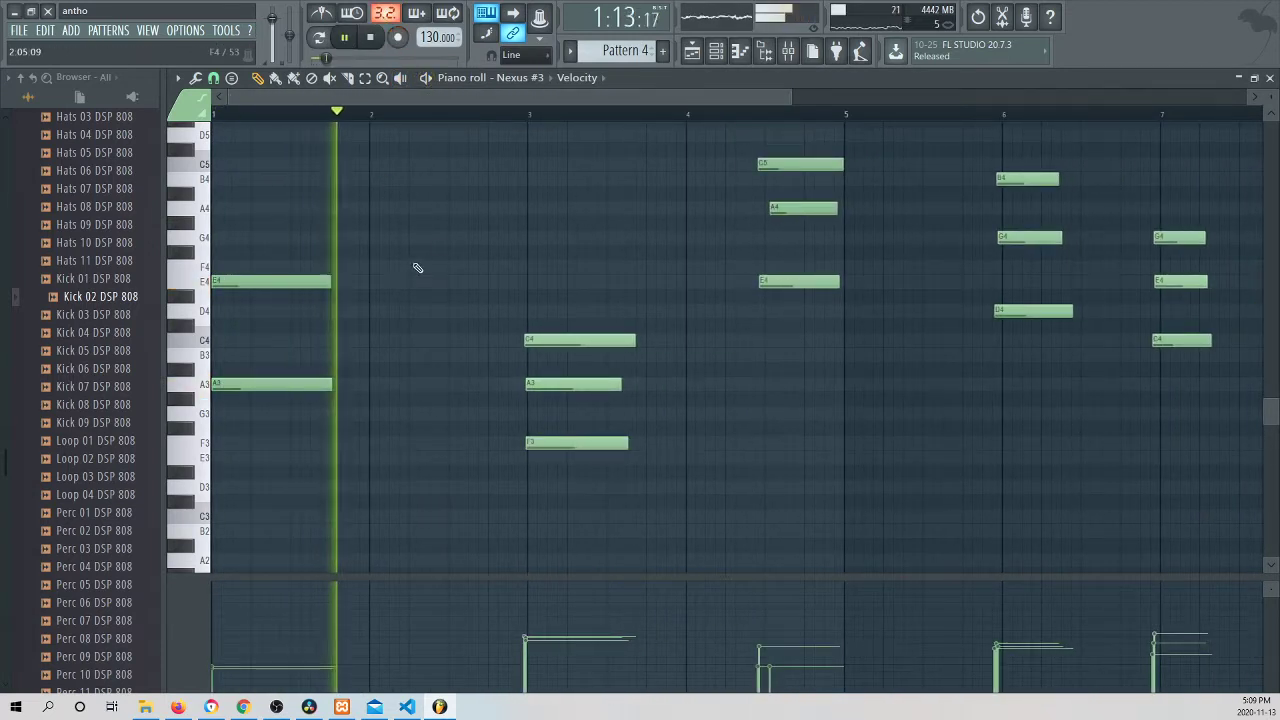
left_click(366, 79)
left_click_drag(482, 292, 537, 552)
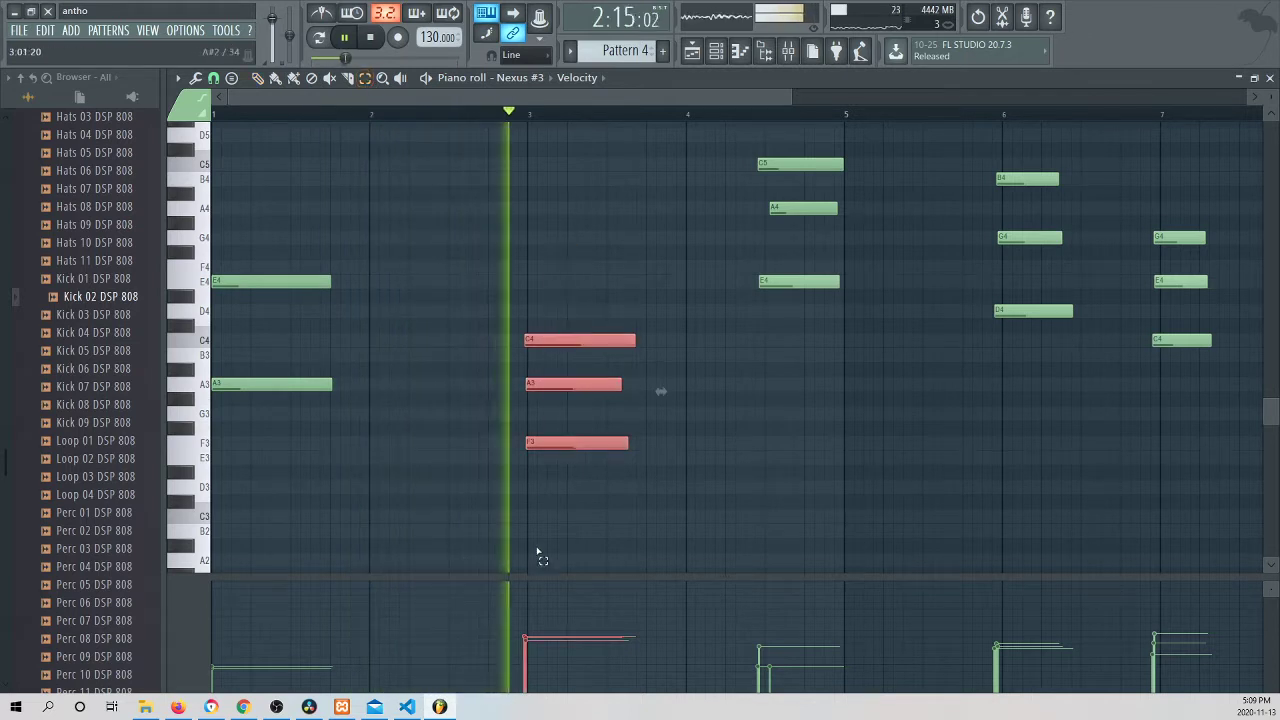
left_click_drag(552, 338, 557, 337)
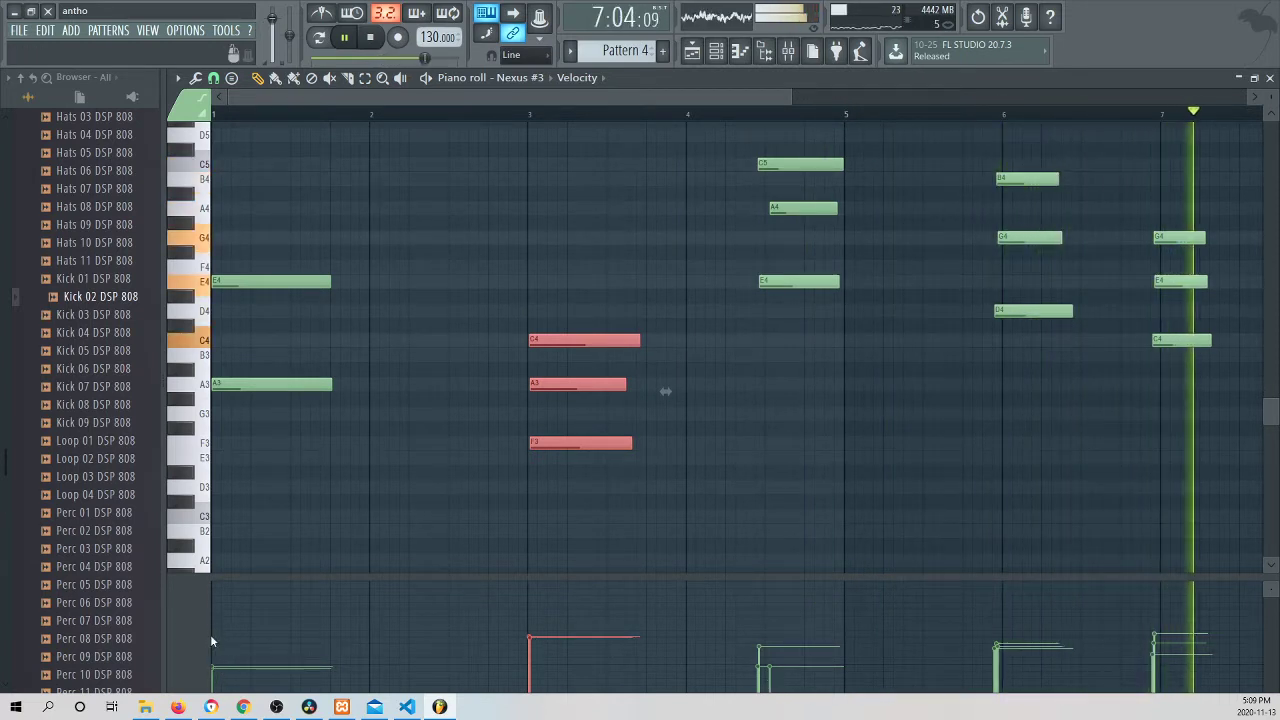
key("space")
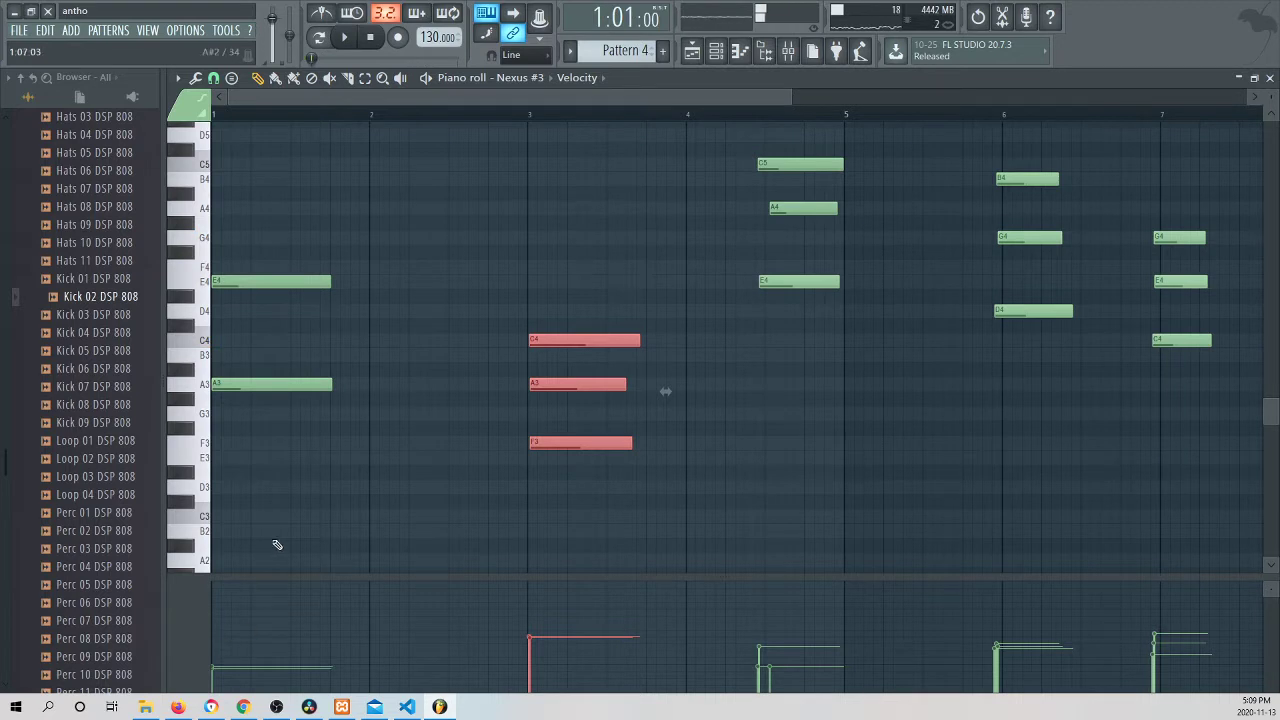
Step: Even out the velocities of the Pattern 4 string chords, raising the quieter notes to match the others
scroll(290, 560, "down", 4)
scroll(363, 397, "up", 5)
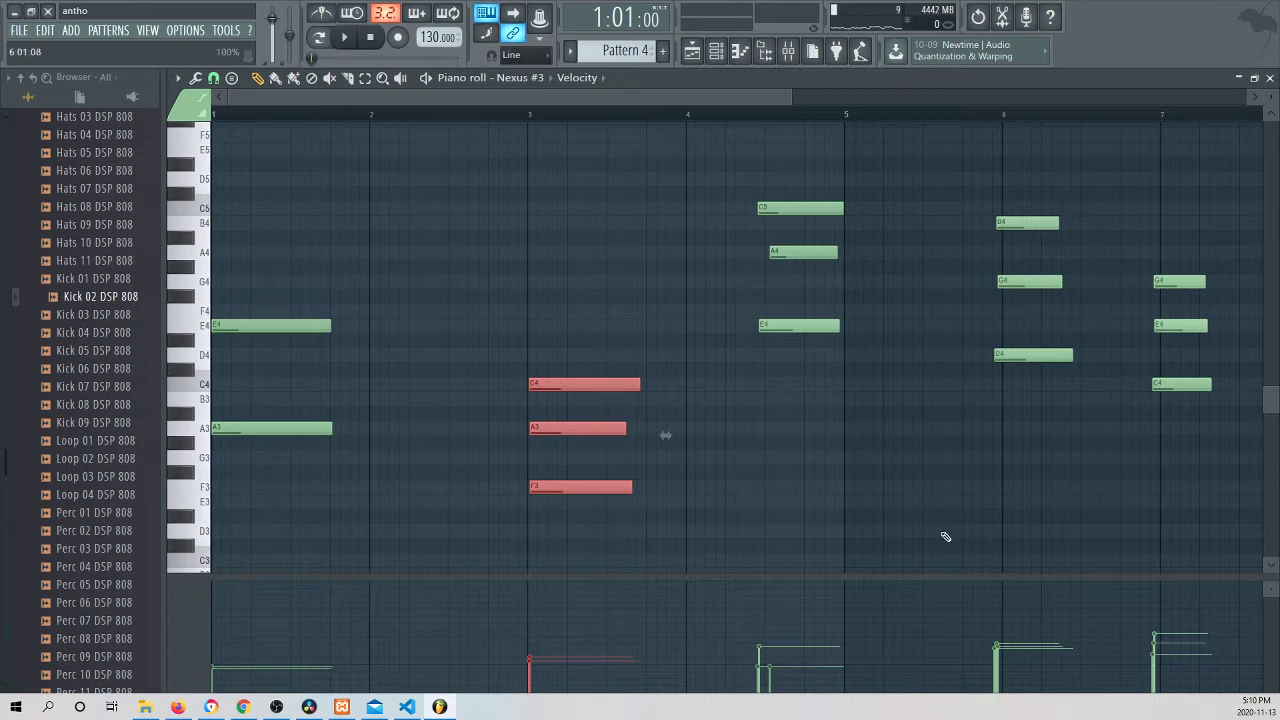
left_click(590, 295)
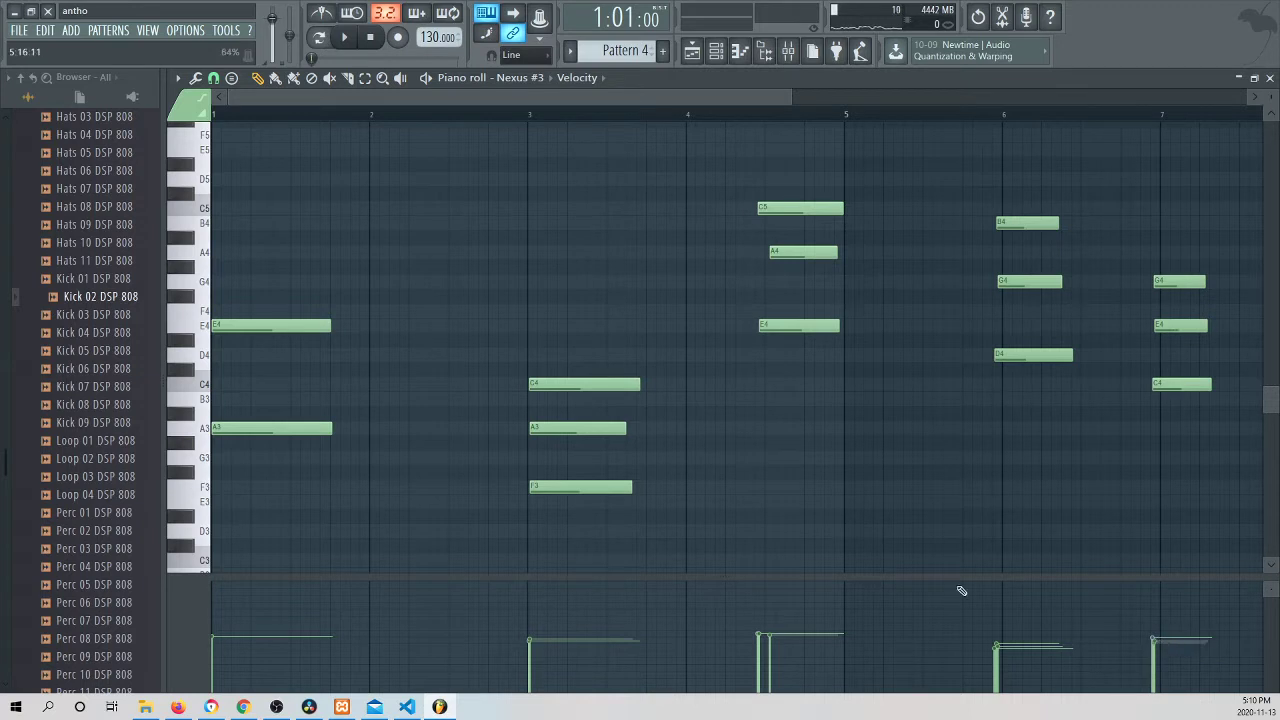
left_click_drag(648, 100, 937, 135)
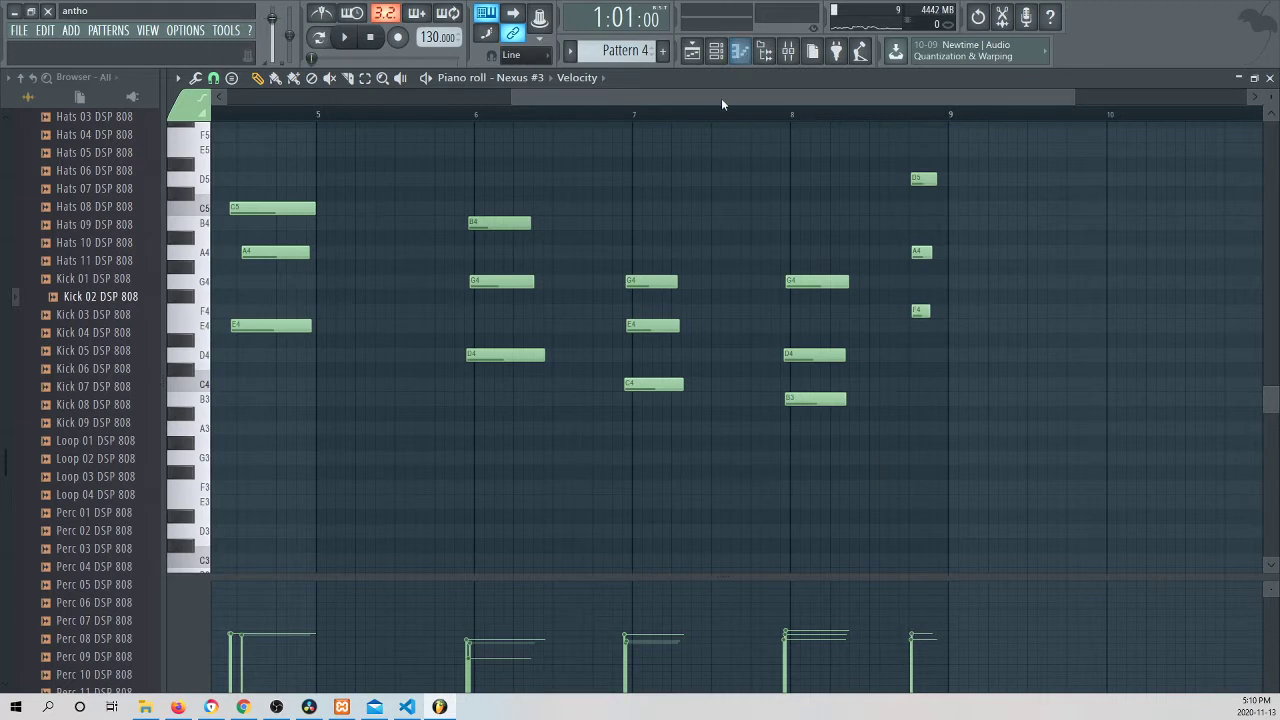
left_click_drag(721, 98, 303, 130)
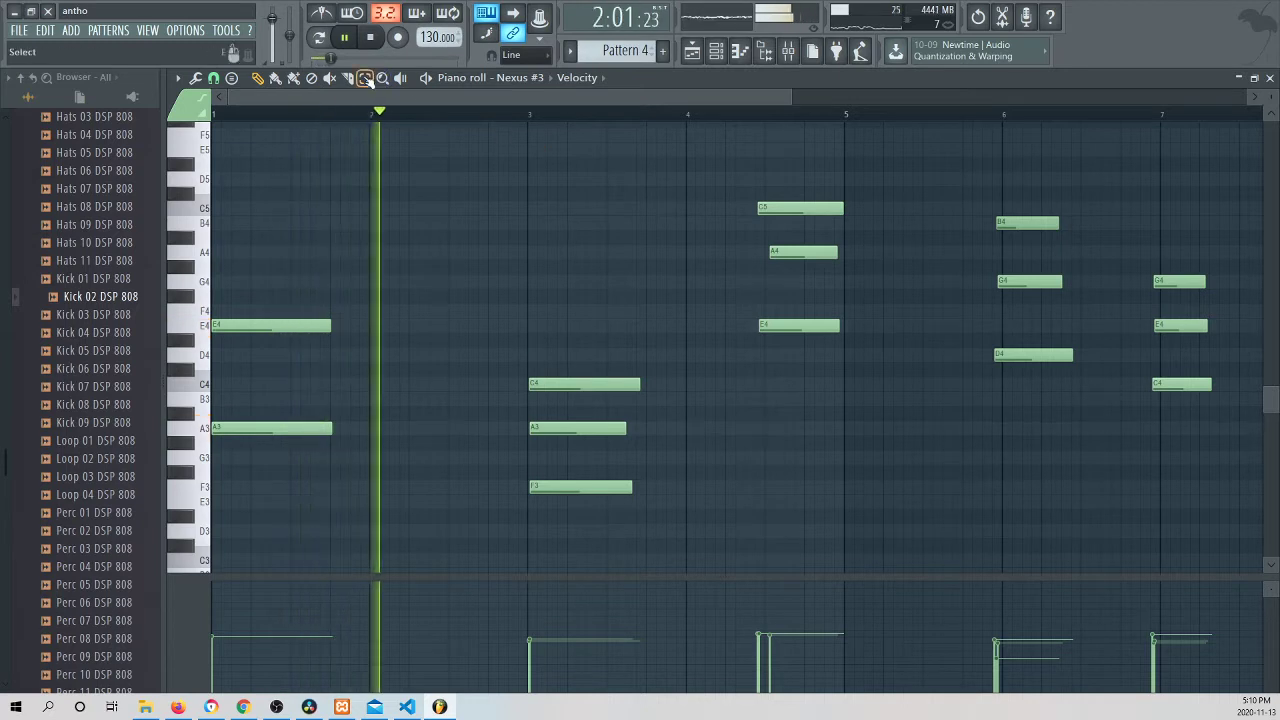
Step: Move the E4-A4-C5 chord to the start of bar 4 and align its A4 note with the other two
left_click(367, 80)
left_click_drag(860, 396, 742, 186)
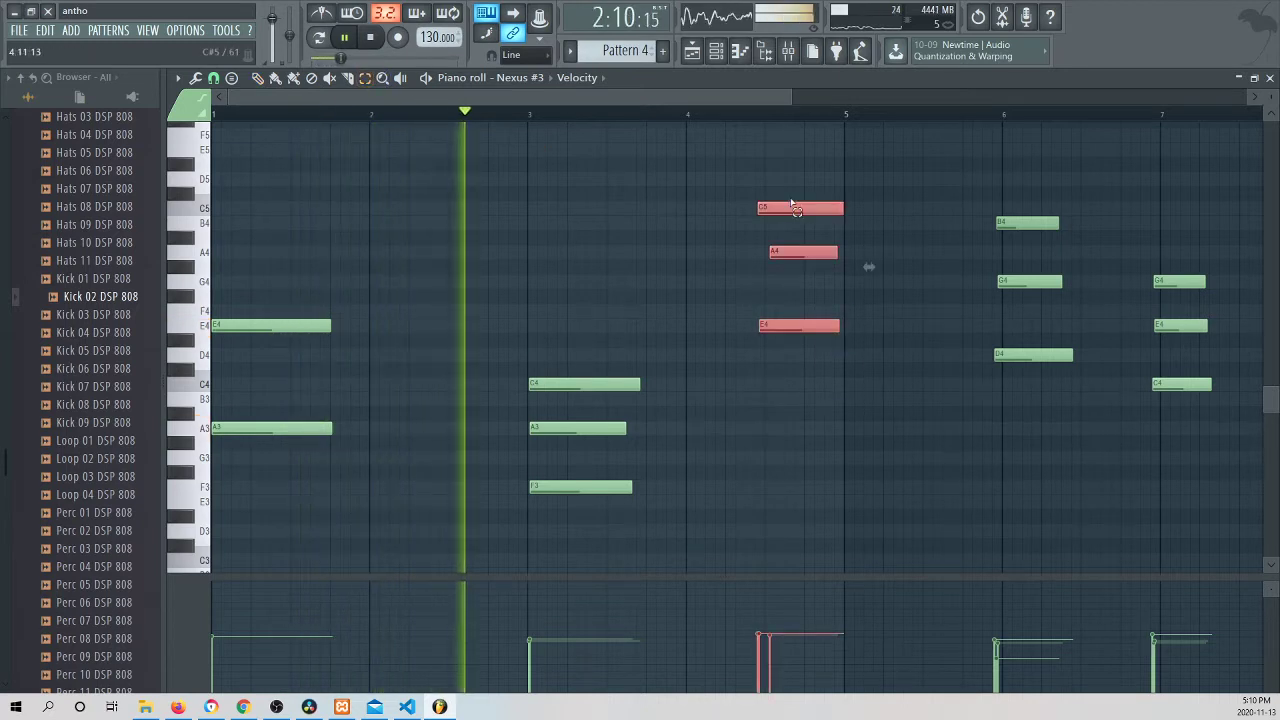
left_click(258, 82)
left_click_drag(782, 213, 710, 213)
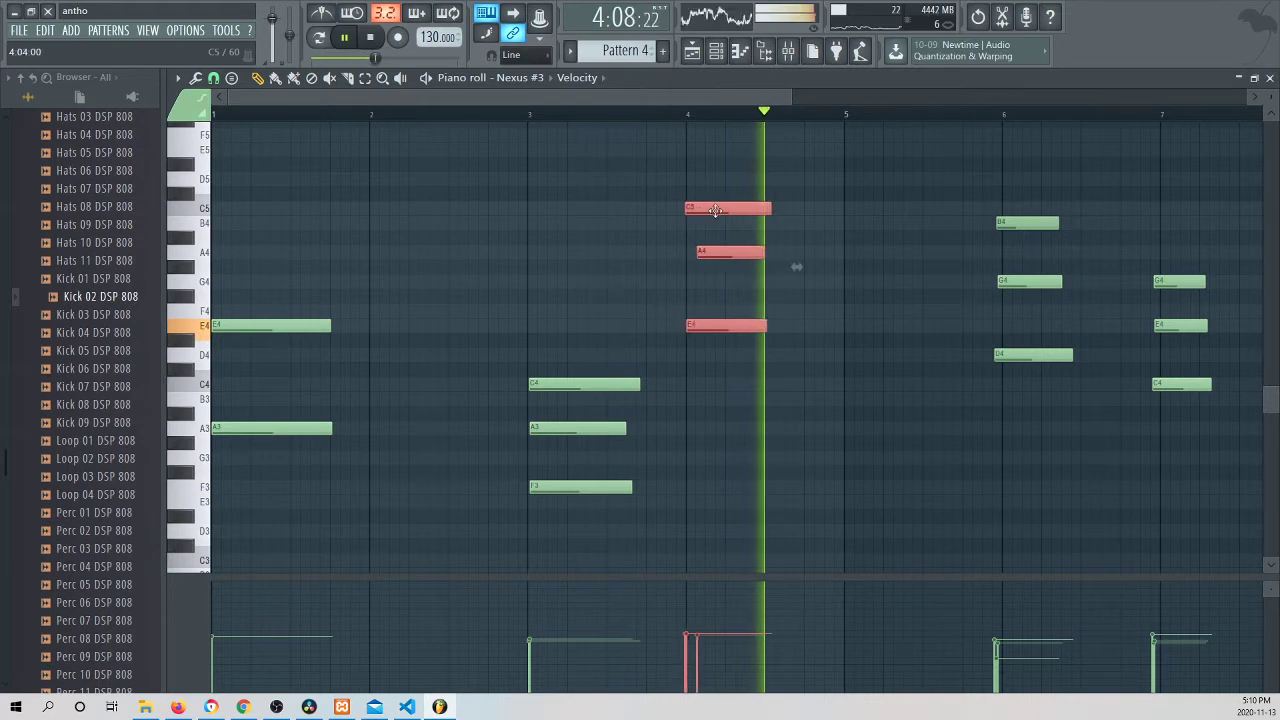
left_click(658, 256)
right_click(660, 256)
left_click_drag(718, 256, 767, 253)
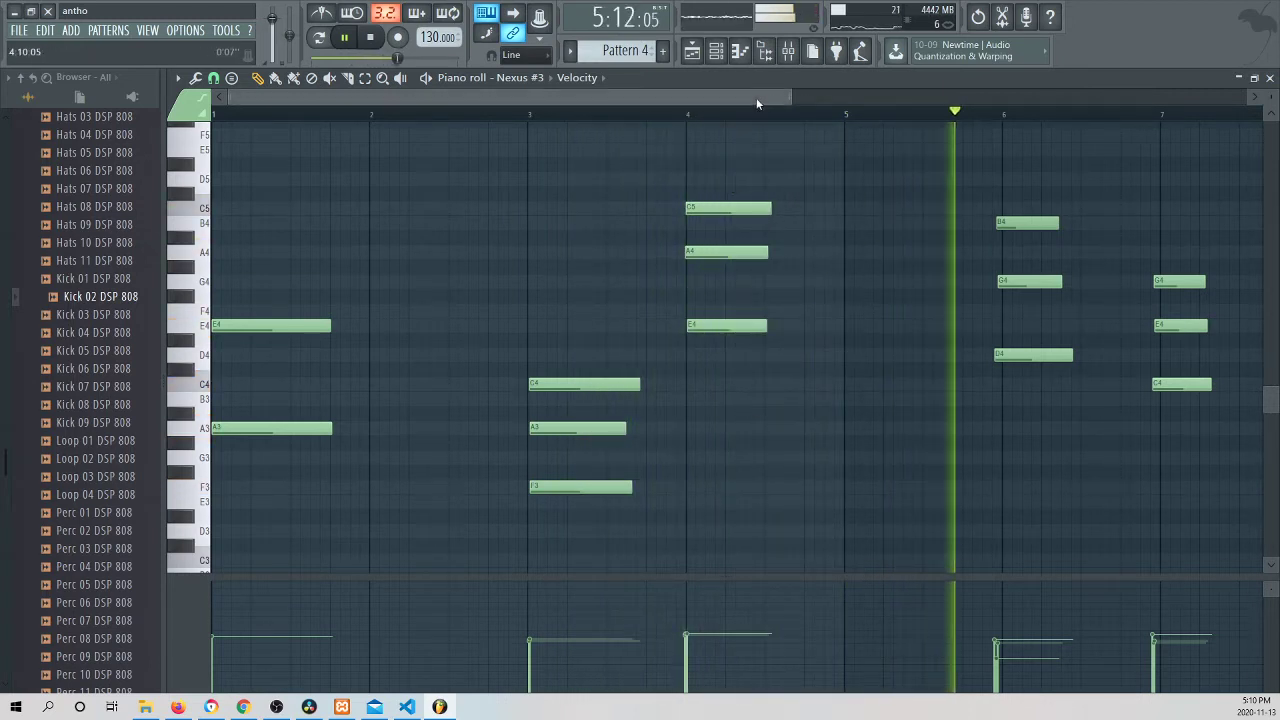
key("space")
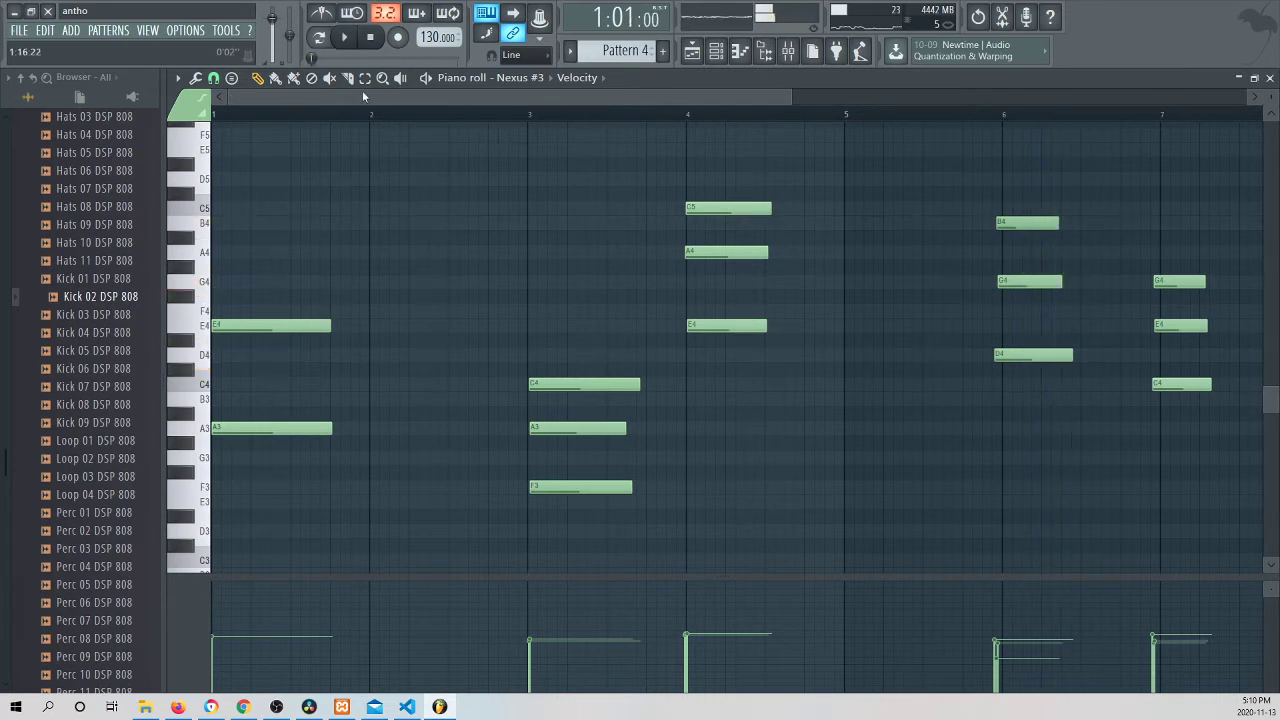
Step: Copy the A3-E4 chord from bar 1 to beat 4 of bar 4 and play the pattern
left_click_drag(340, 290, 215, 494)
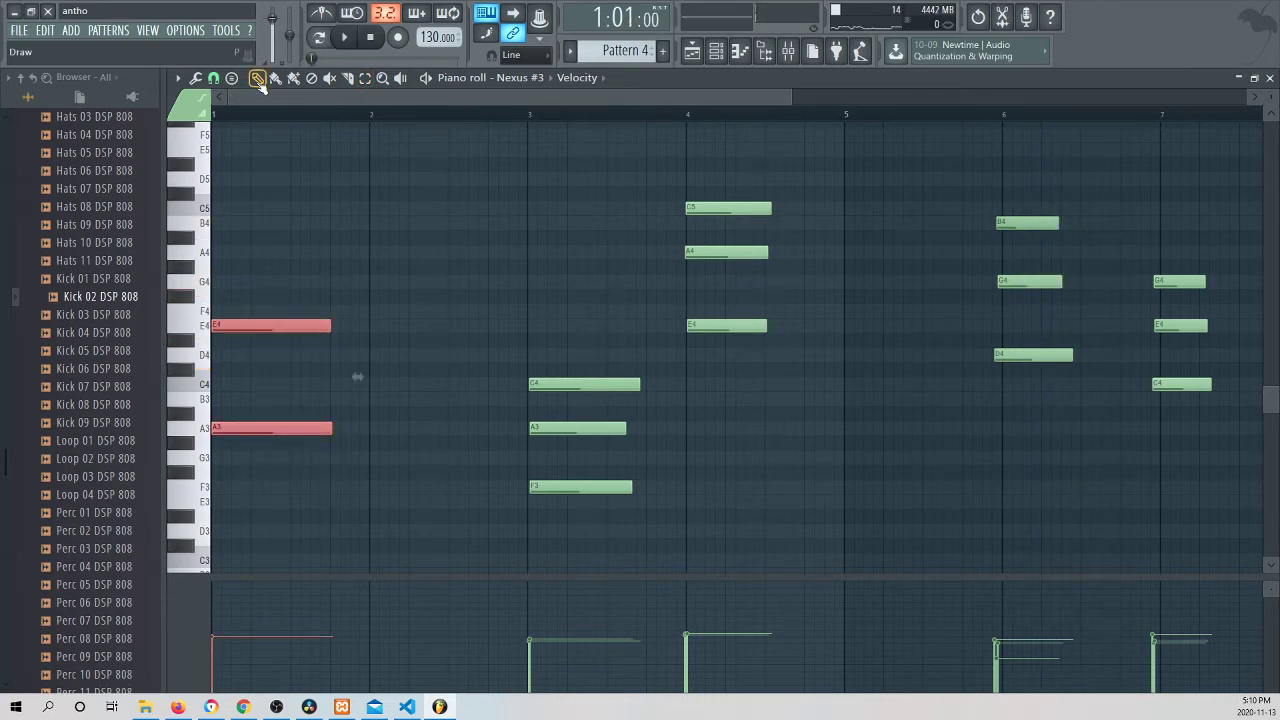
left_click_drag(295, 318, 857, 328)
key("space")
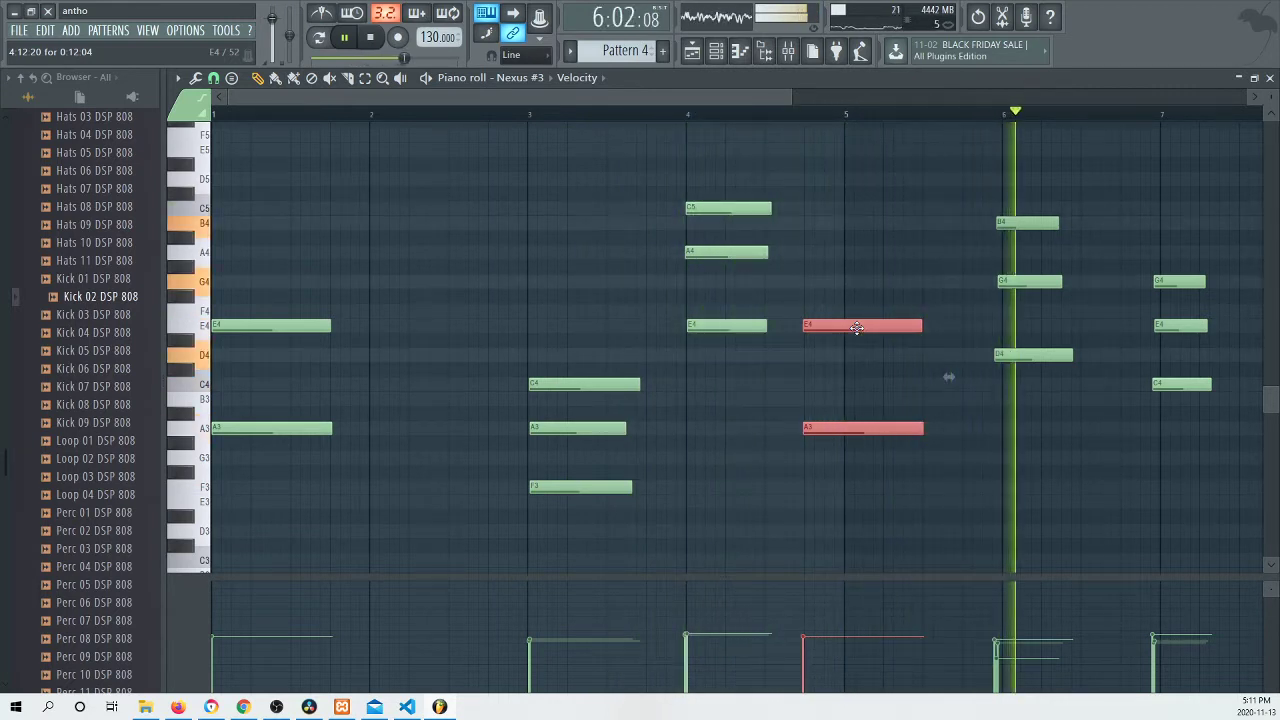
Step: Move the D4-G4-B4 chord to about beat 3 of bar 6
left_click_drag(740, 101, 934, 104)
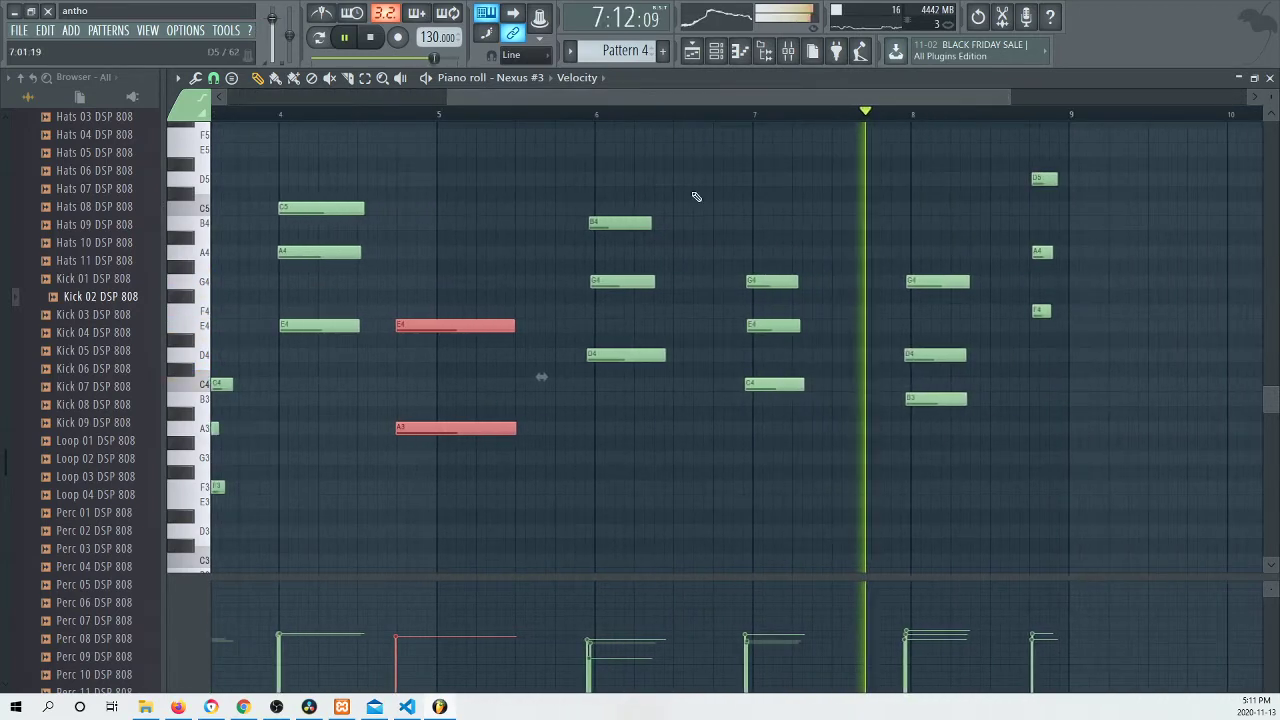
left_click(366, 80)
left_click_drag(708, 210, 531, 394)
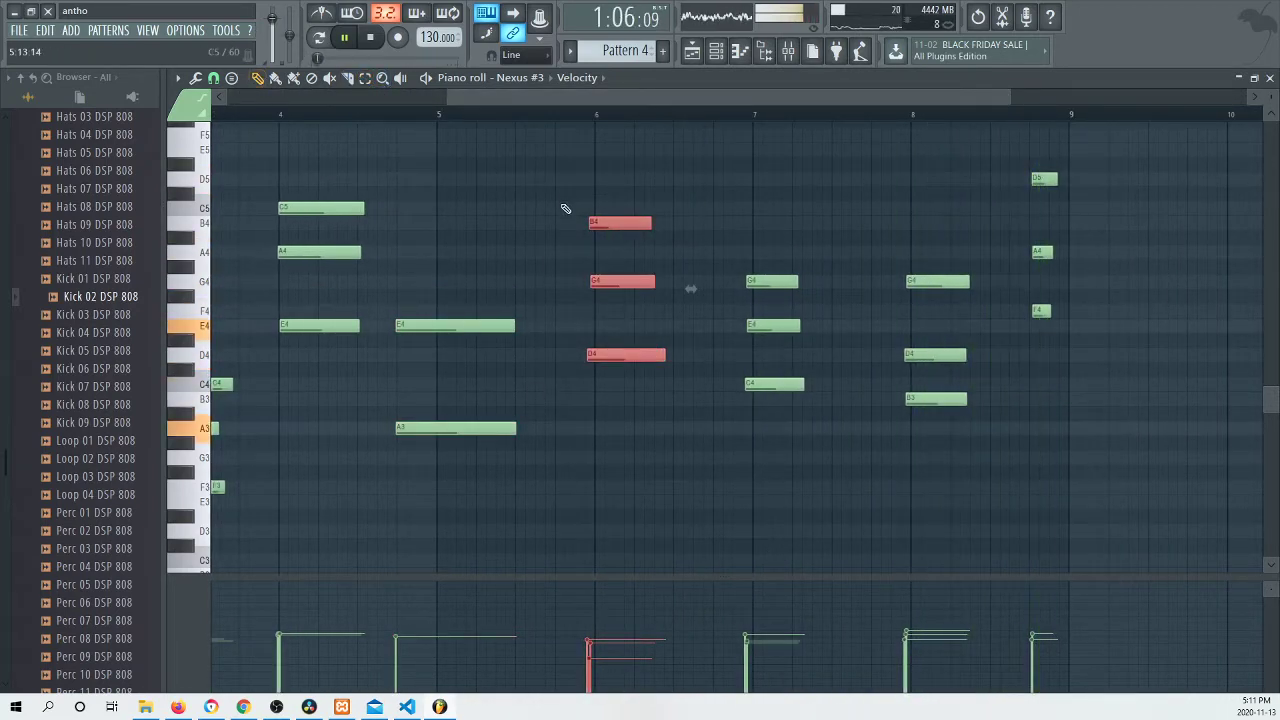
left_click_drag(617, 225, 680, 234)
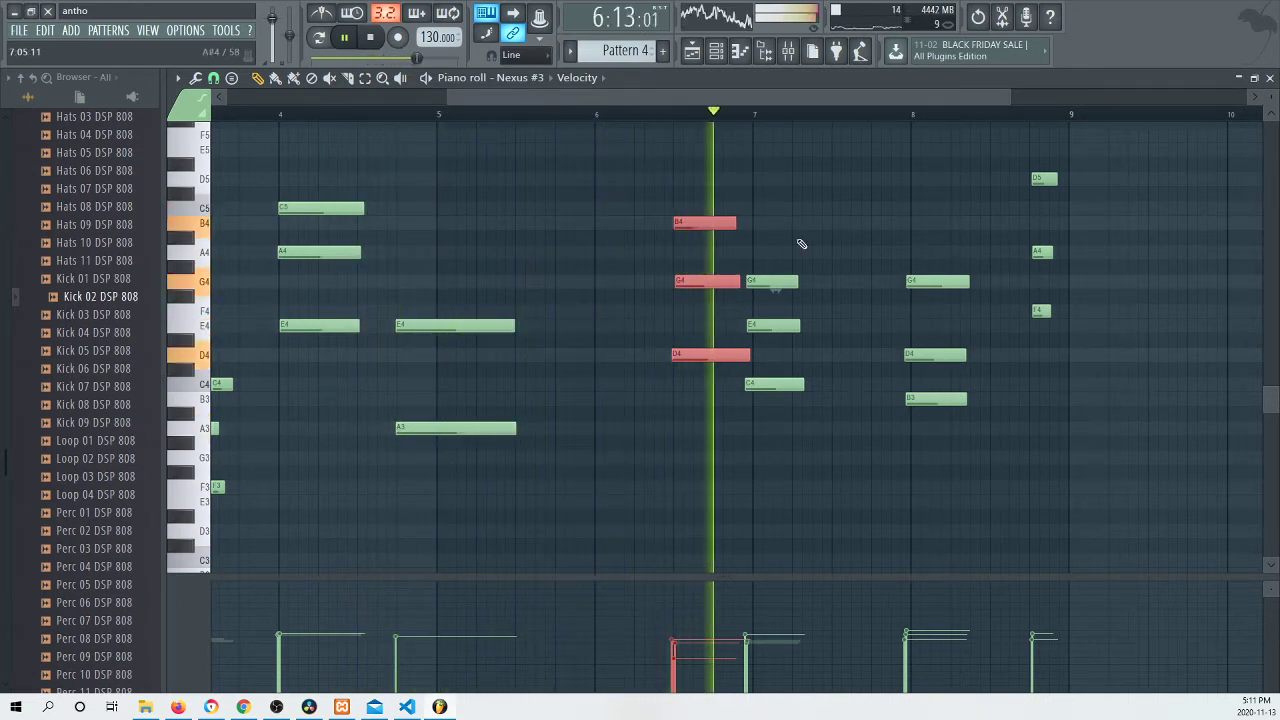
Step: Lengthen the C4-E4-G4 chord to about beat 4 of bar 7 and the copied A3-E4 chord to beat 4 of bar 5
left_click(366, 79)
left_click_drag(806, 245, 763, 460)
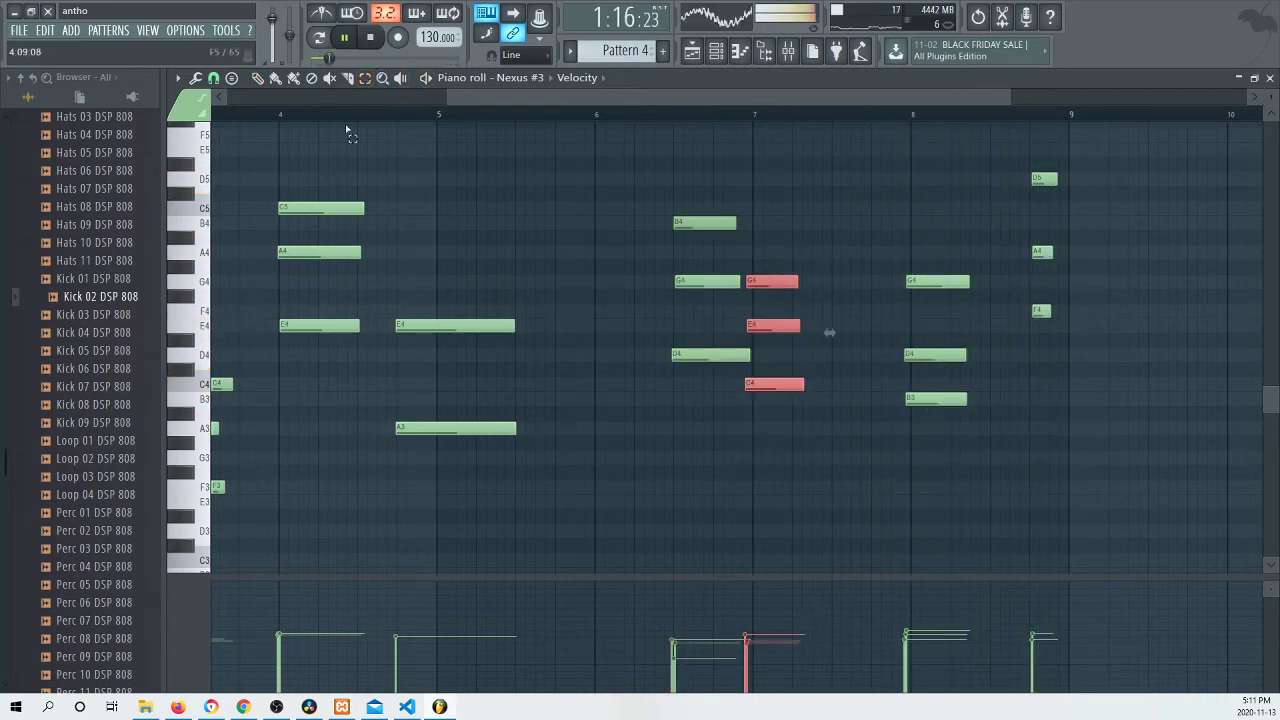
left_click_drag(804, 281, 874, 290)
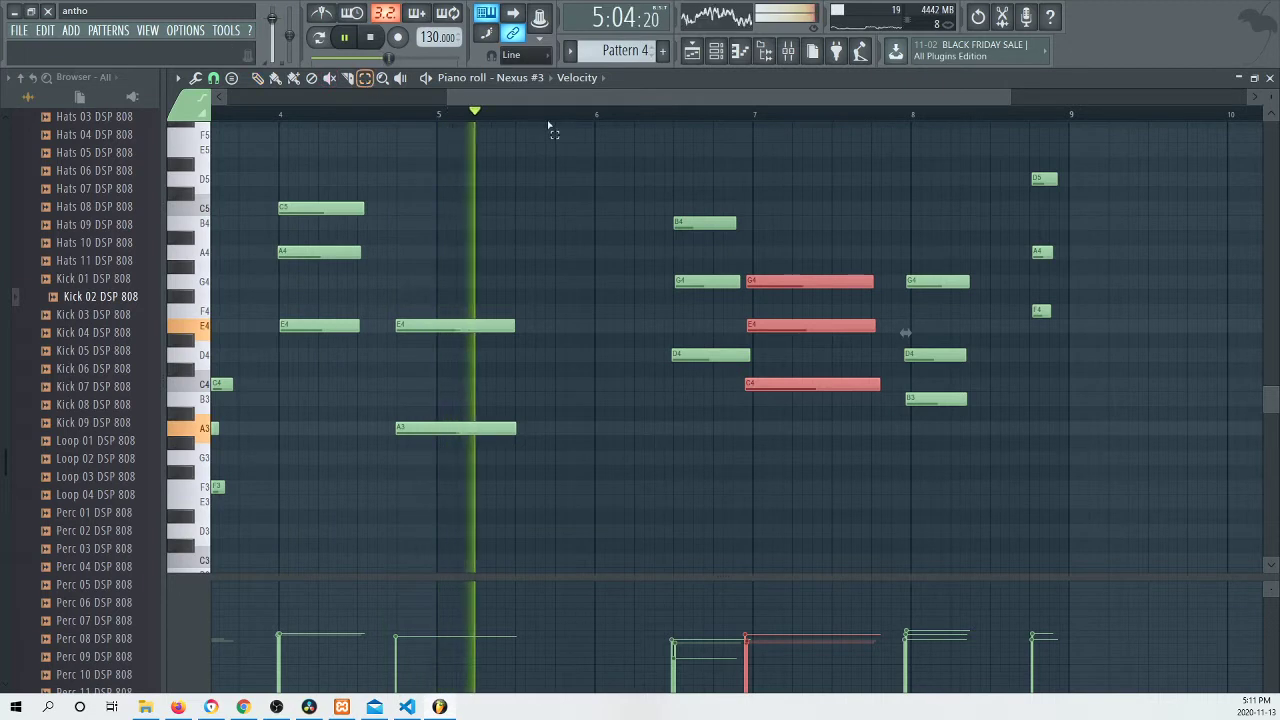
left_click_drag(500, 300, 452, 440)
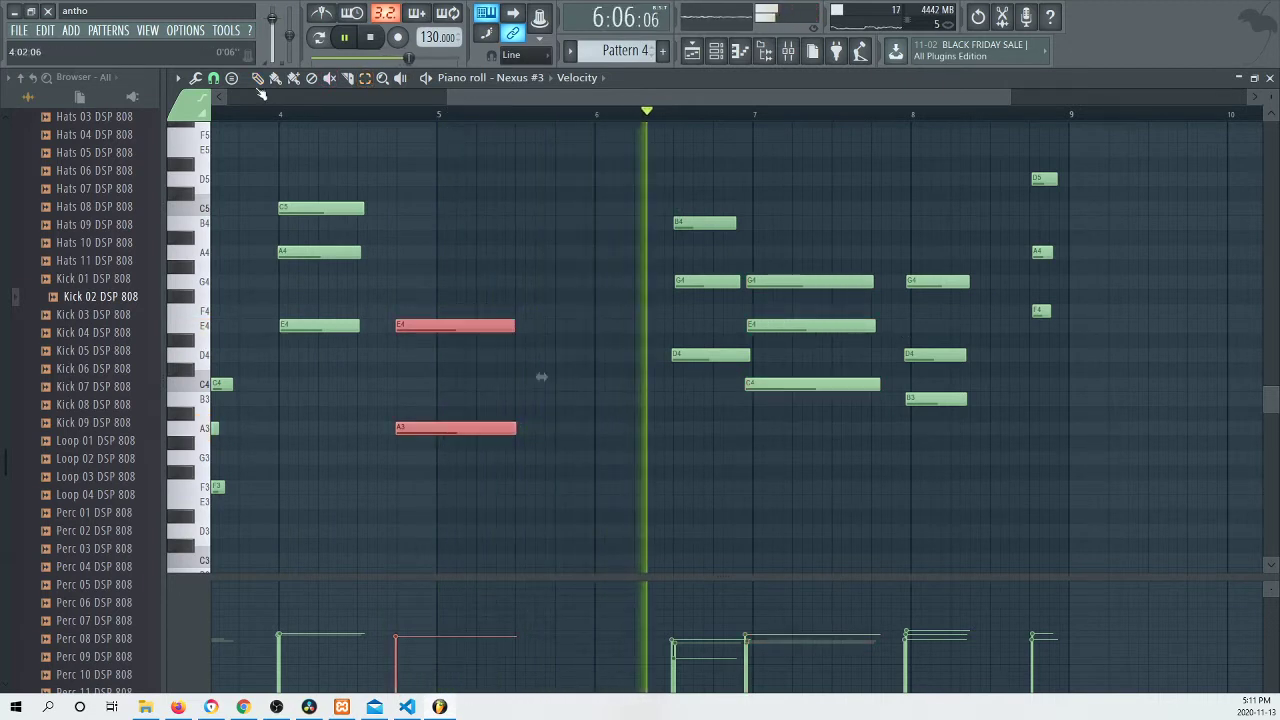
left_click_drag(514, 326, 556, 334)
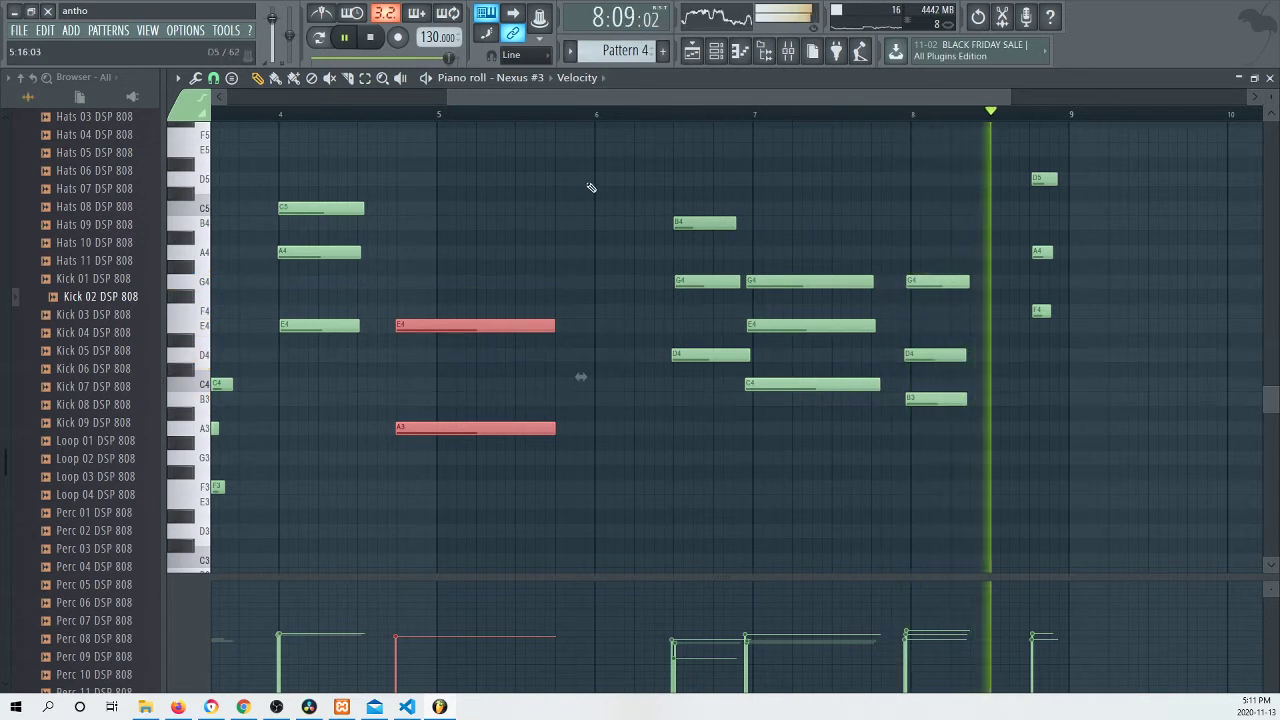
Step: Lengthen the B3-D4-G4 chord to about beat 3 of bar 8 and the closing F4-A4-D5 chord to nearly bar 9
left_click_drag(978, 264, 848, 410)
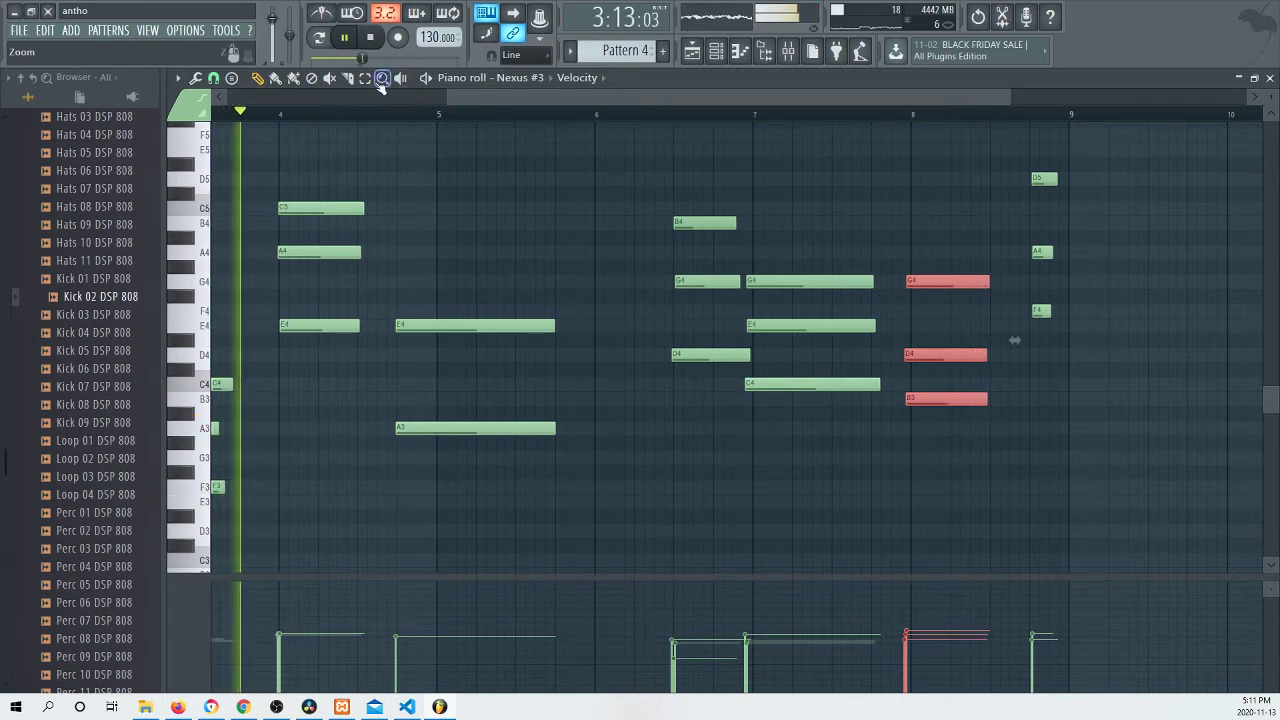
left_click_drag(1088, 170, 1028, 318)
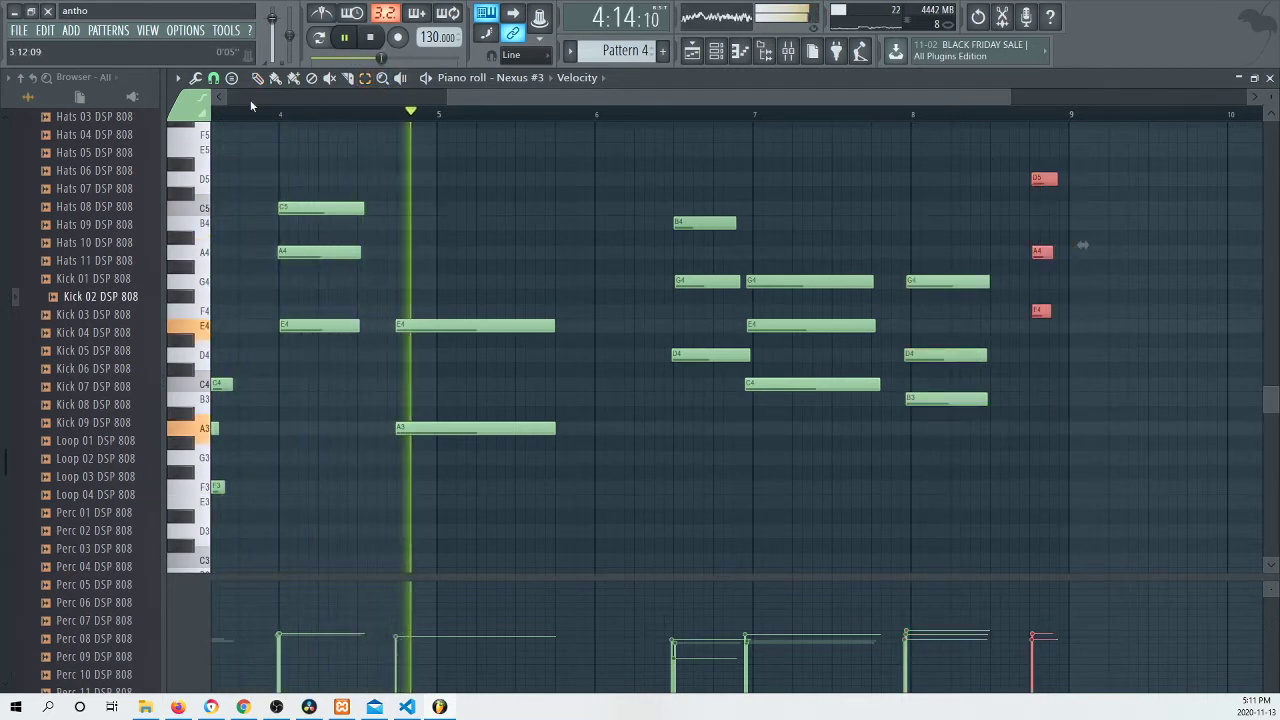
left_click_drag(1057, 181, 1066, 184)
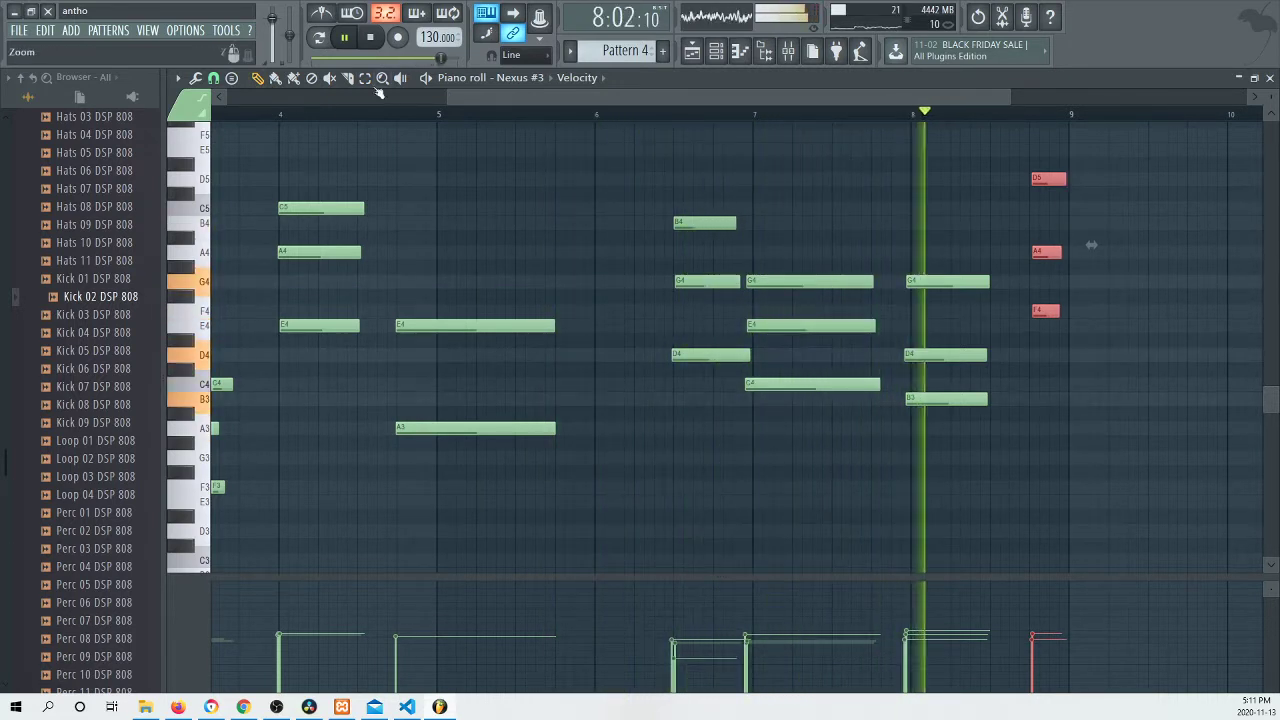
Step: Shift the C4-E4-G4 chord to start on bar 7 and shorten it to end just before beat 4
left_click_drag(806, 223, 845, 398)
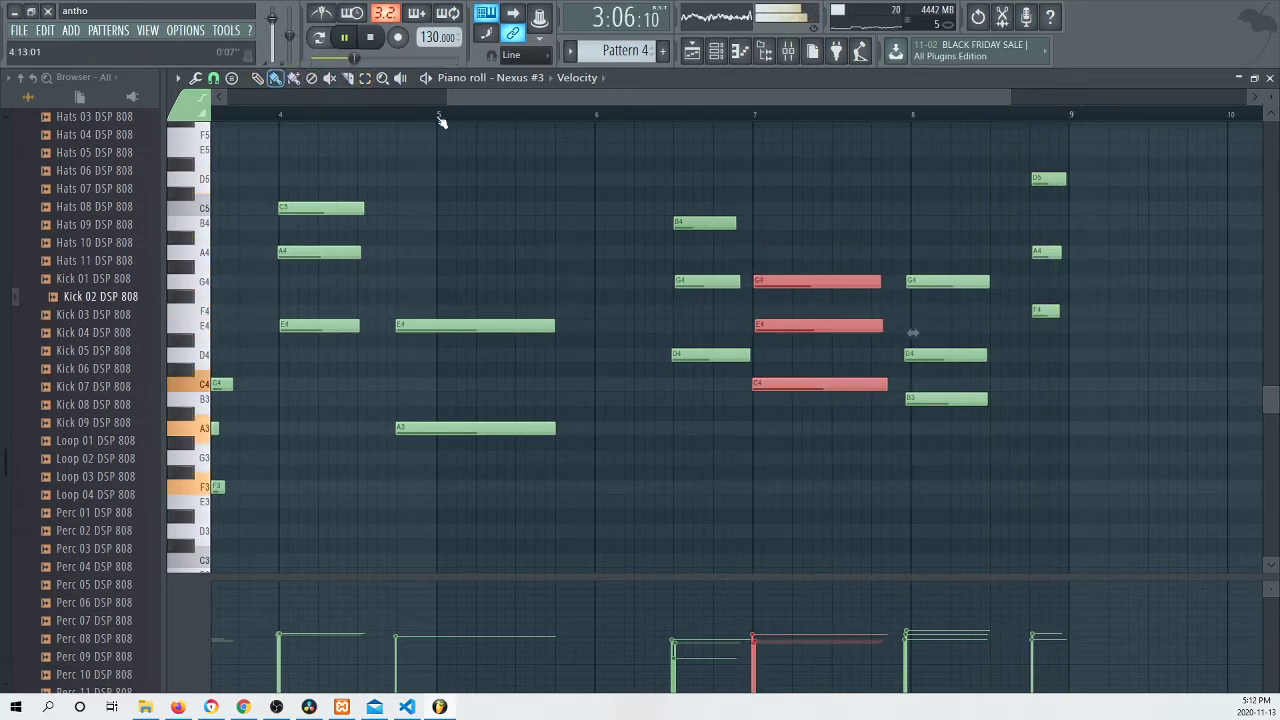
left_click_drag(880, 282, 868, 282)
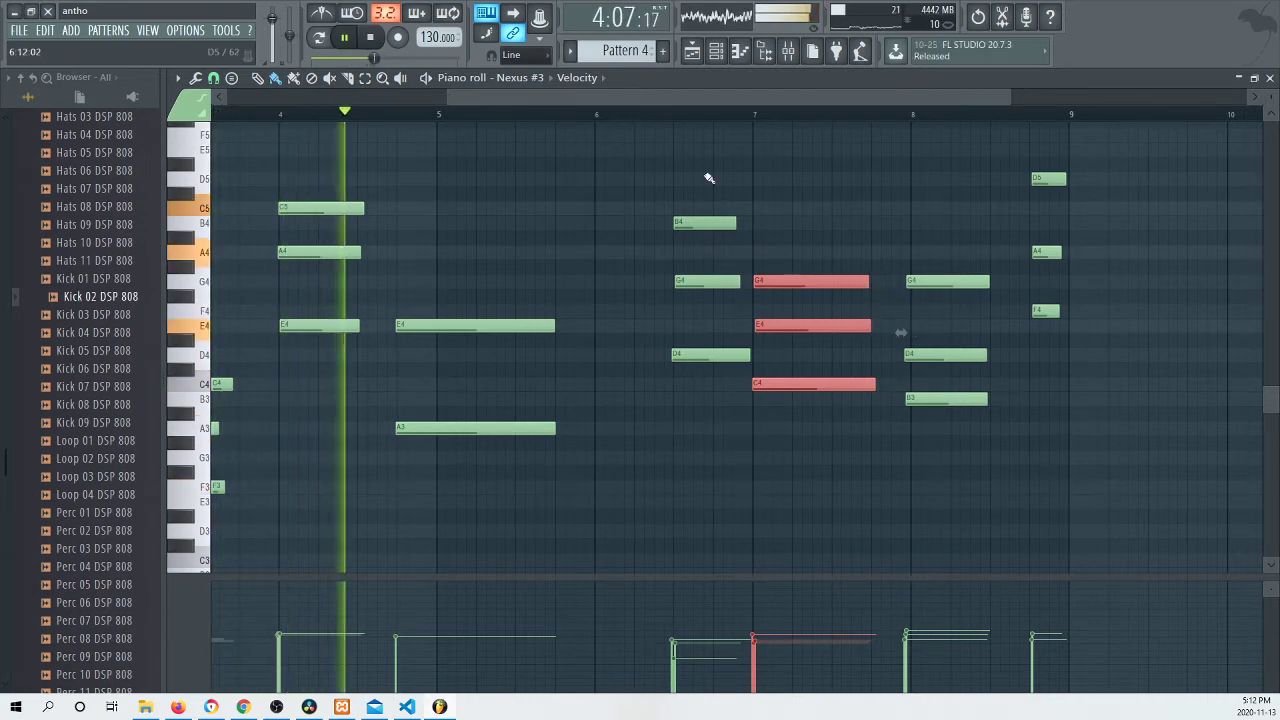
left_click_drag(608, 97, 389, 98)
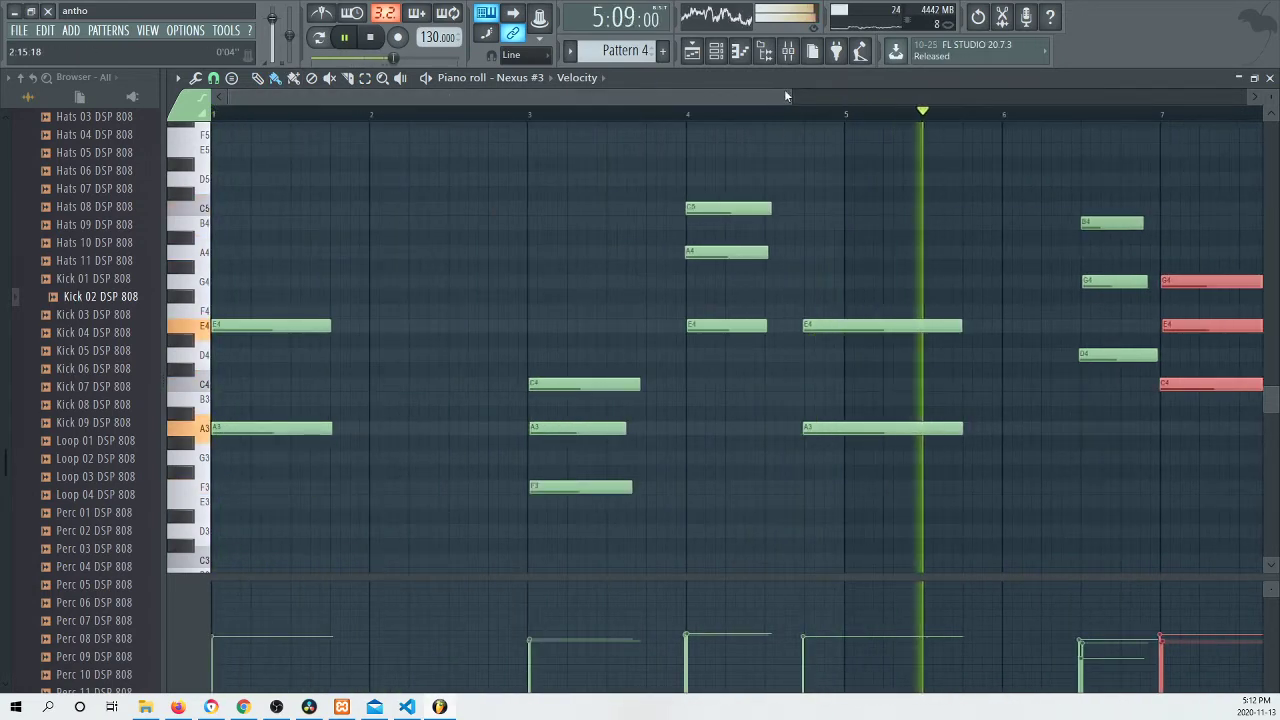
Step: Select and copy all the chord notes across bars 1 to 9 of Nexus #3, and stop playback
left_click_drag(786, 96, 1187, 143)
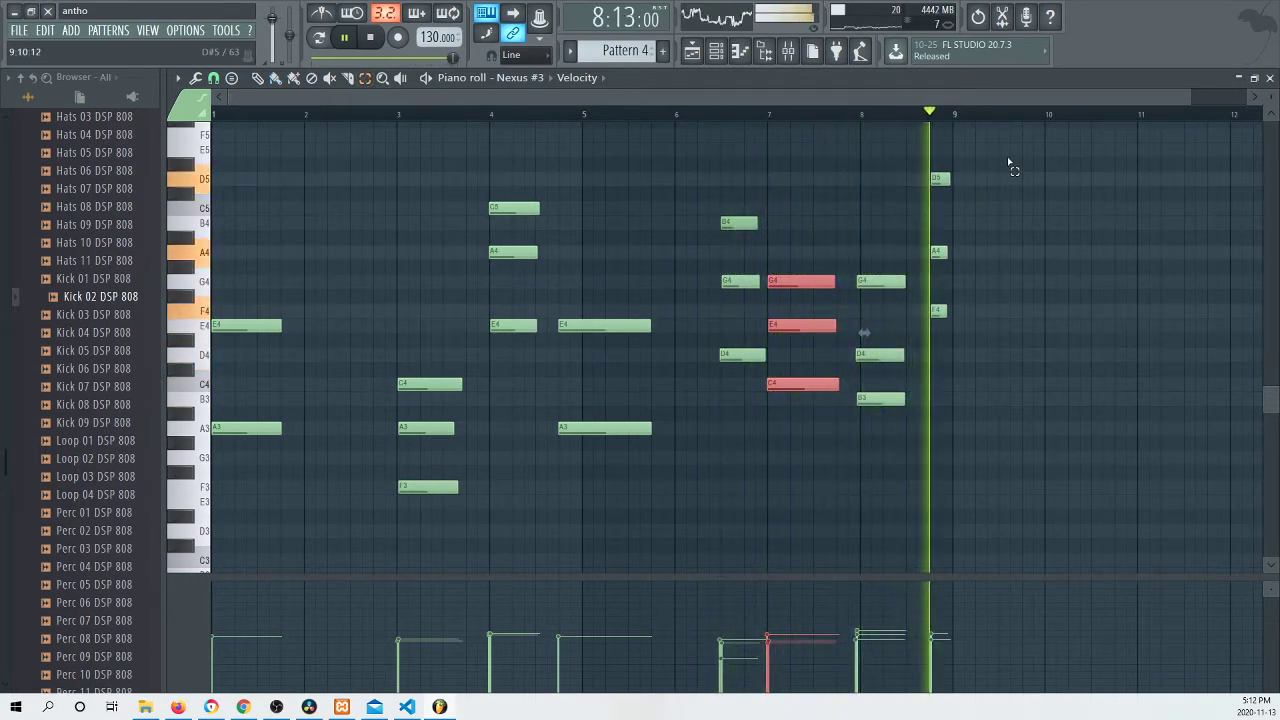
left_click_drag(1008, 160, 185, 565)
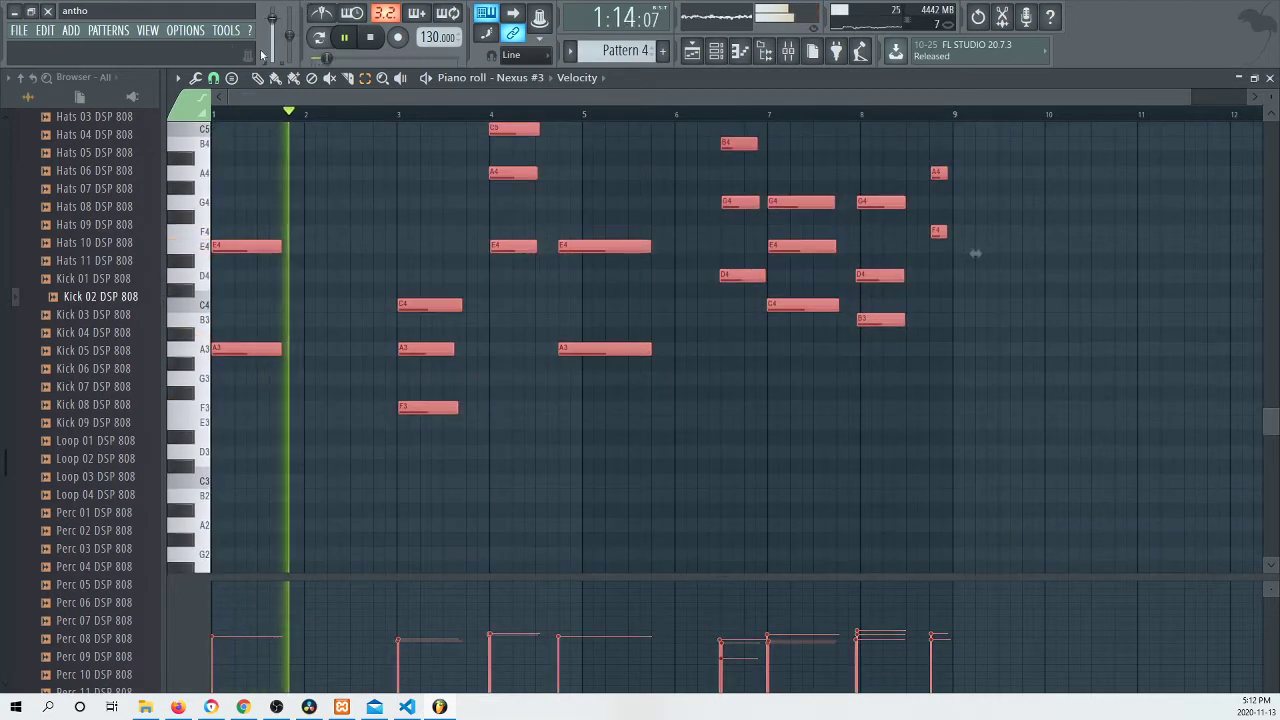
key("space")
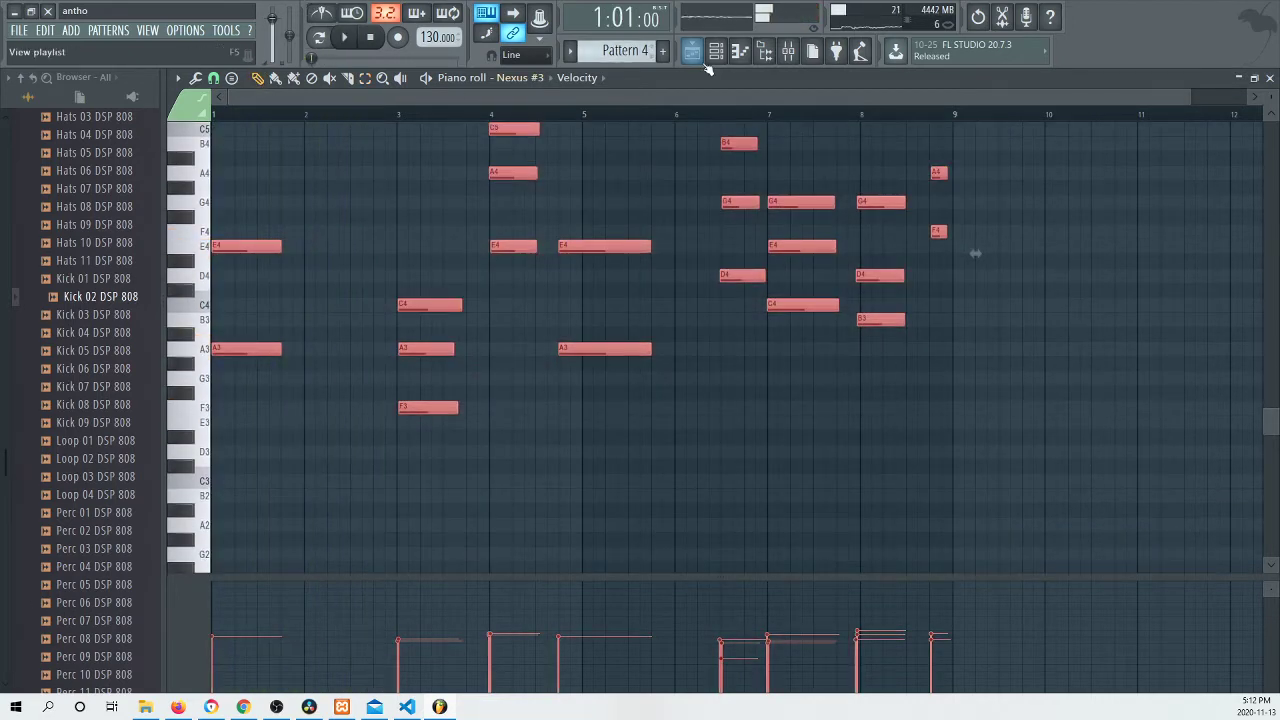
Step: Create Pattern 5 and add another Nexus channel with the Cosmic preset CS PD Deep Space
left_click(716, 53)
left_click(662, 51)
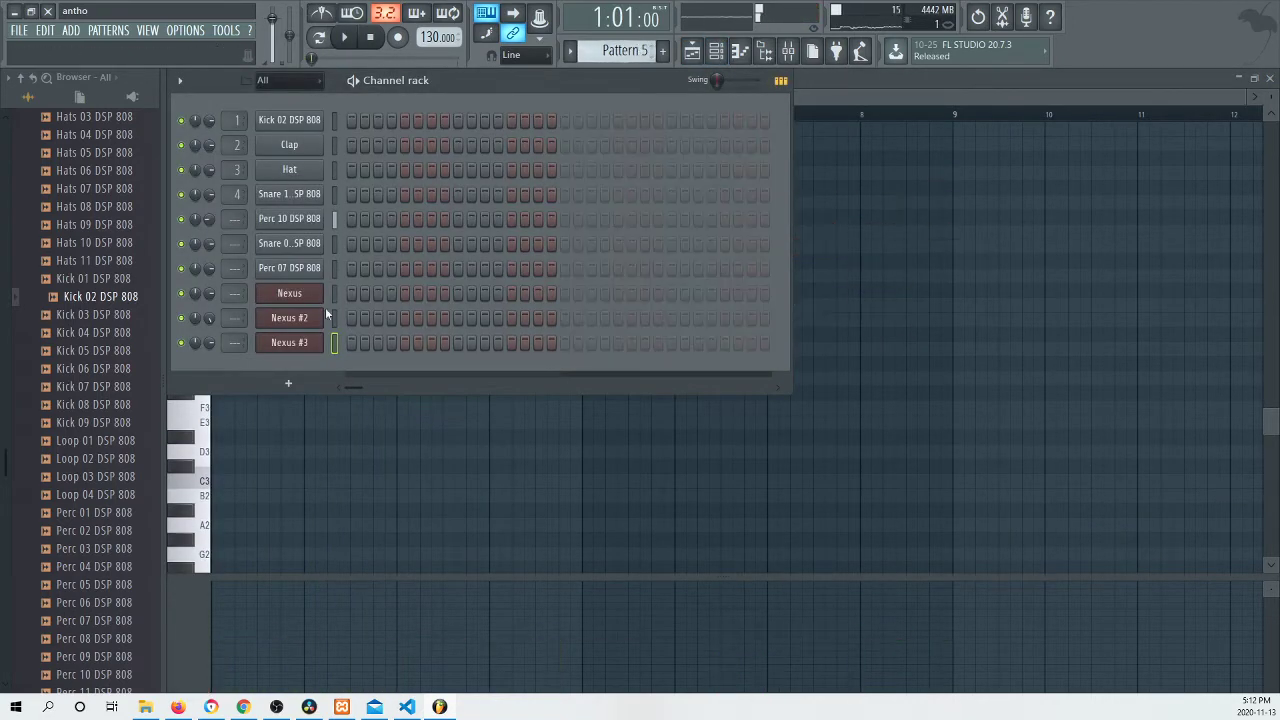
left_click(285, 384)
left_click(303, 69)
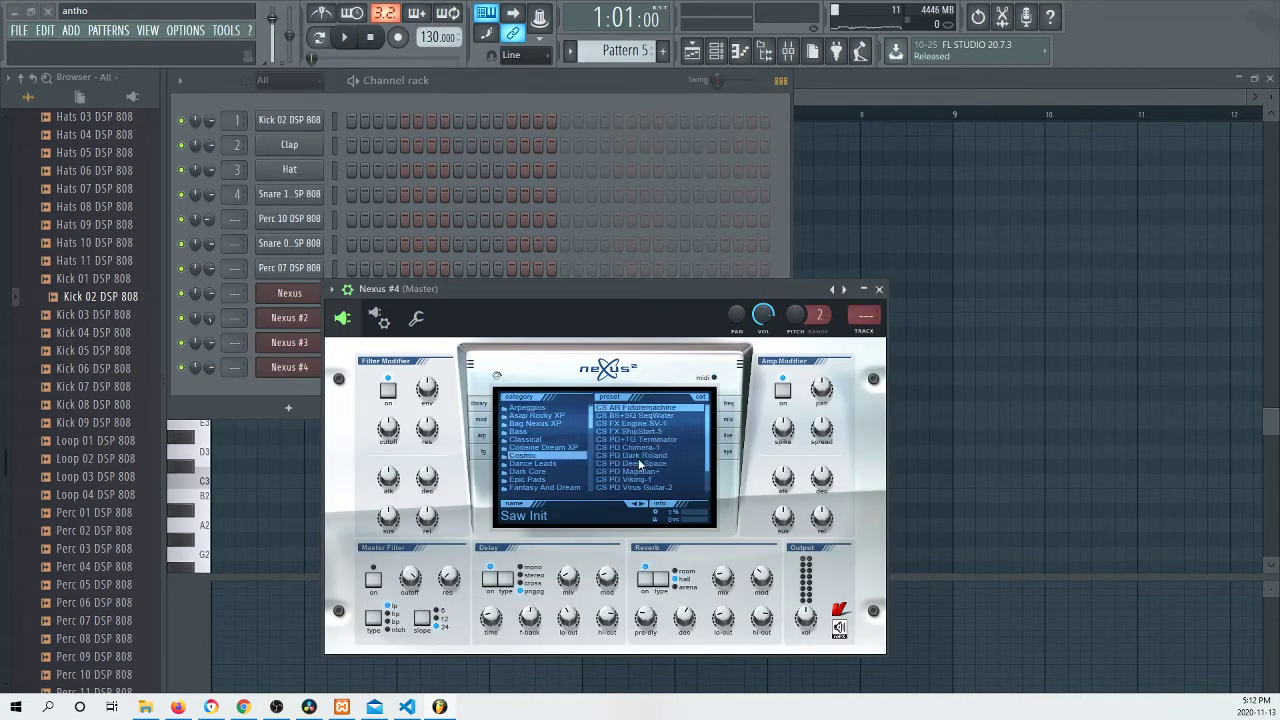
Step: Paste the copied chords into the Nexus #4 piano roll and place Pattern 5 on Track 5 from bar 1
right_click(297, 370)
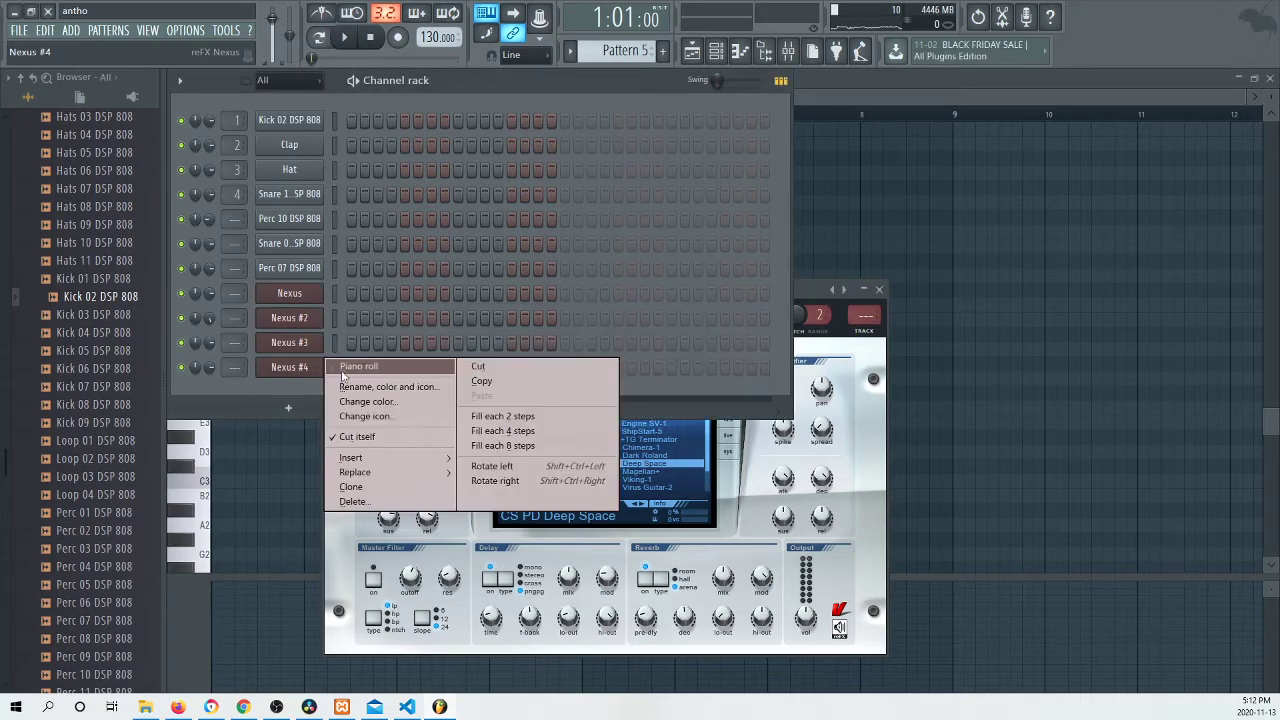
left_click(358, 367)
key("ctrl+v")
key("F5")
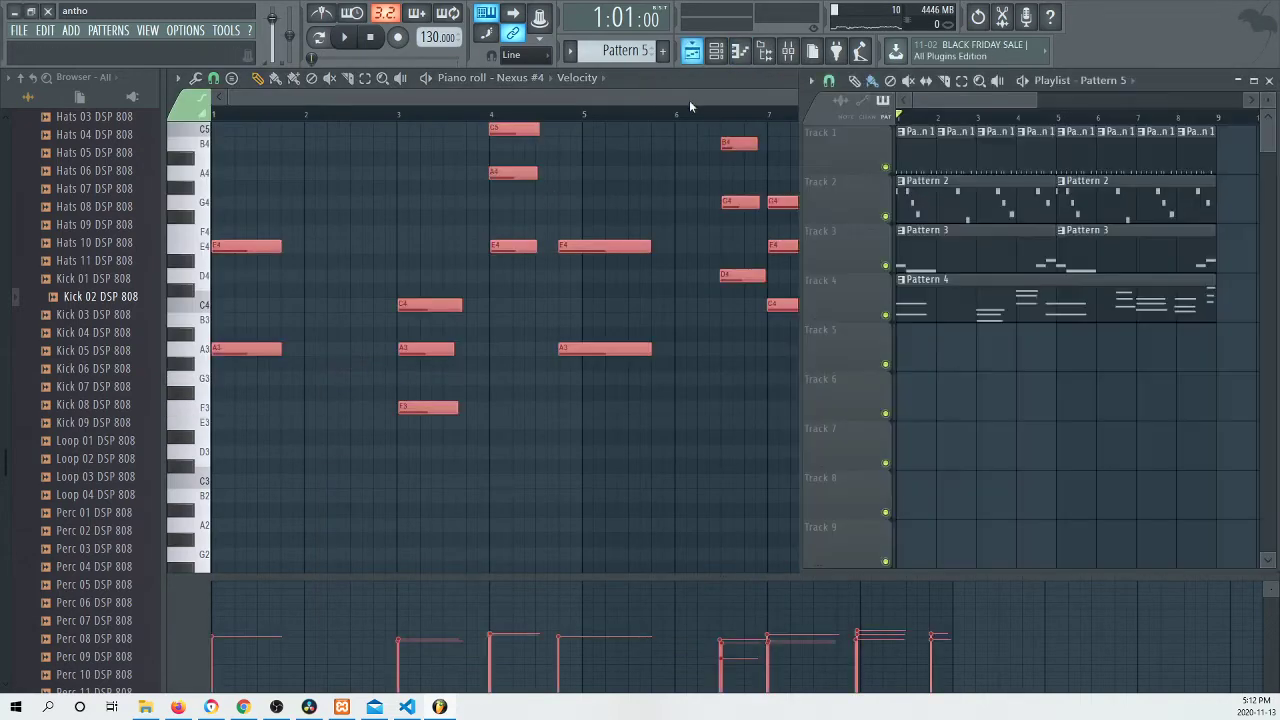
left_click(912, 365)
Step: Audition the new Nexus #4 chords in the full mix and in solo, ending with solo switched off
key("space")
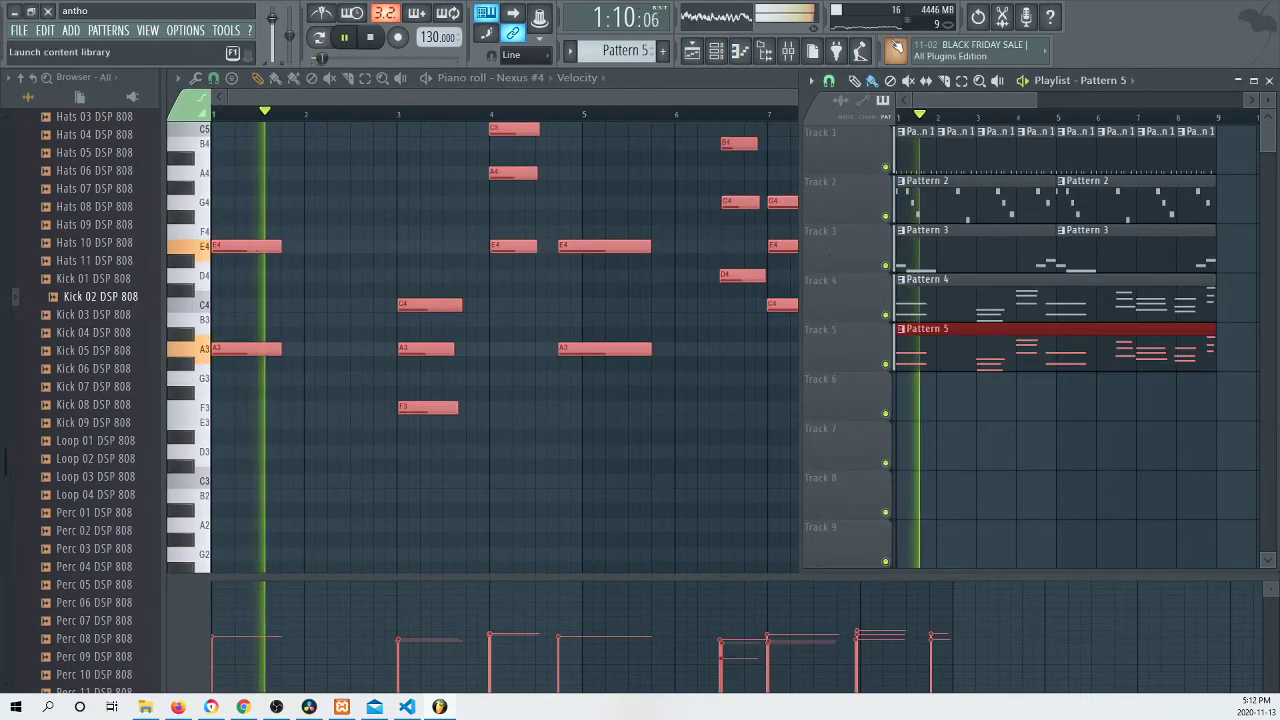
left_click(725, 56)
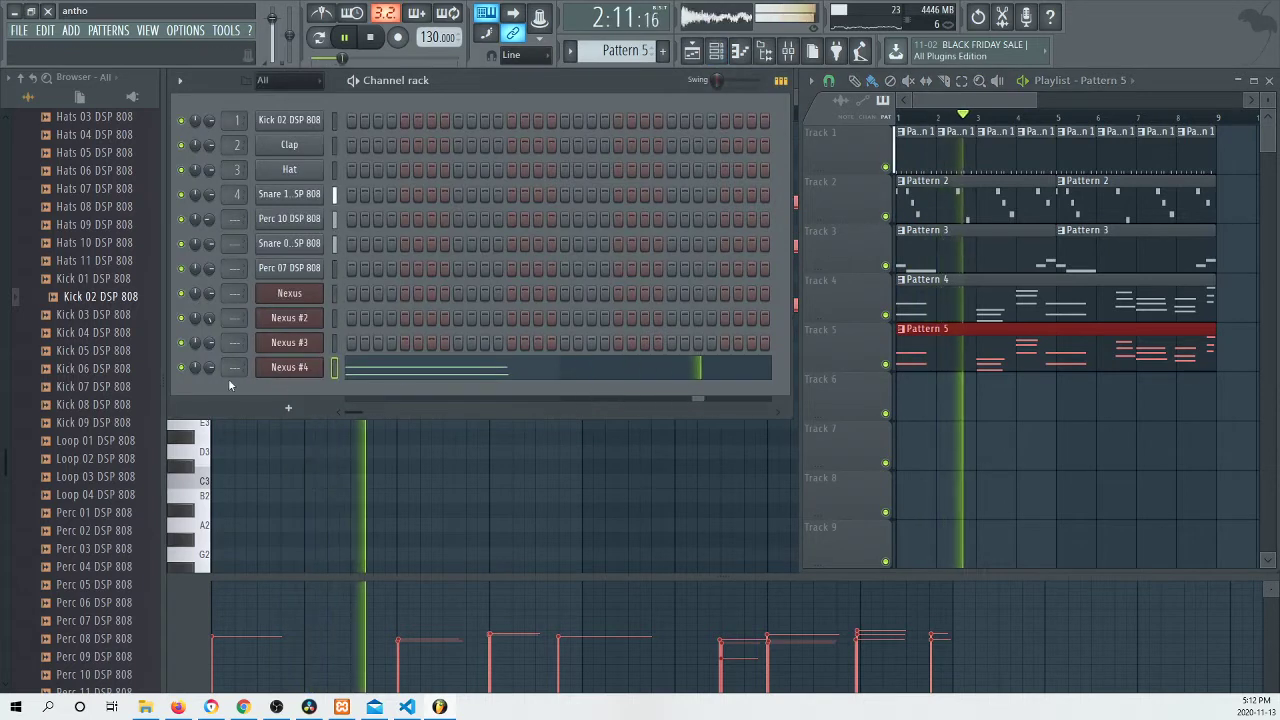
key("space")
right_click(185, 372)
left_click(210, 379)
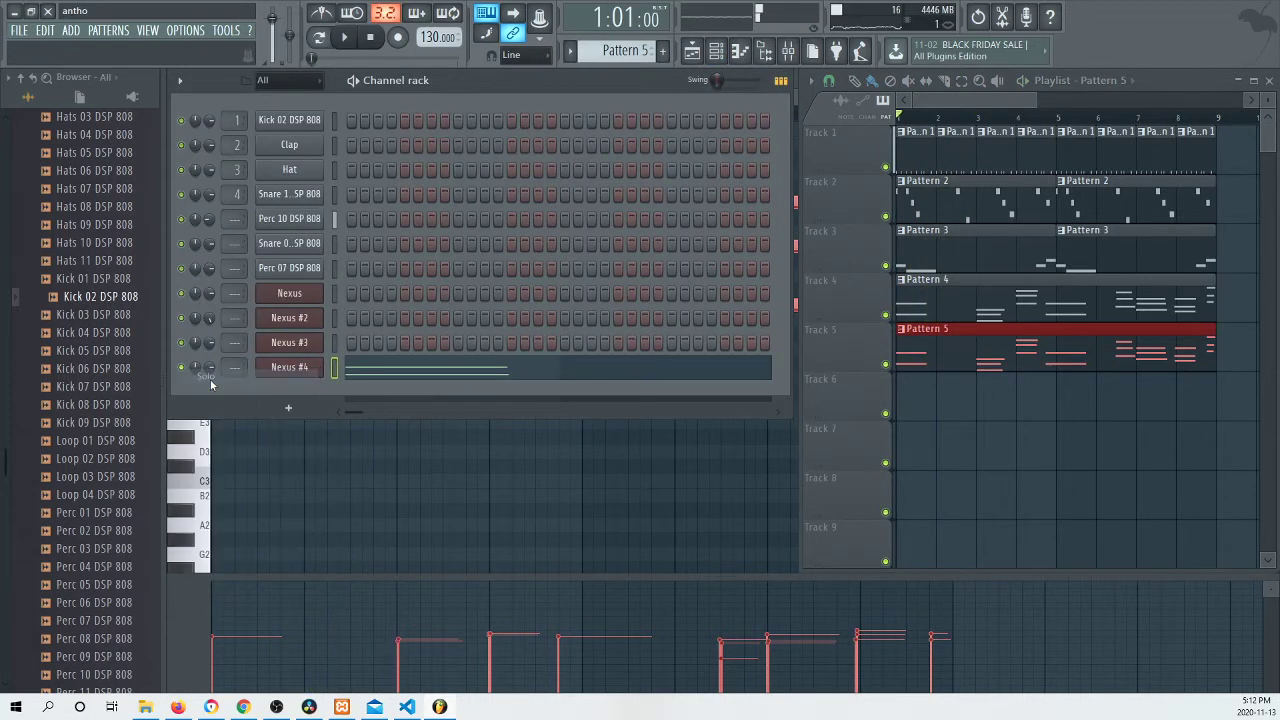
key("space")
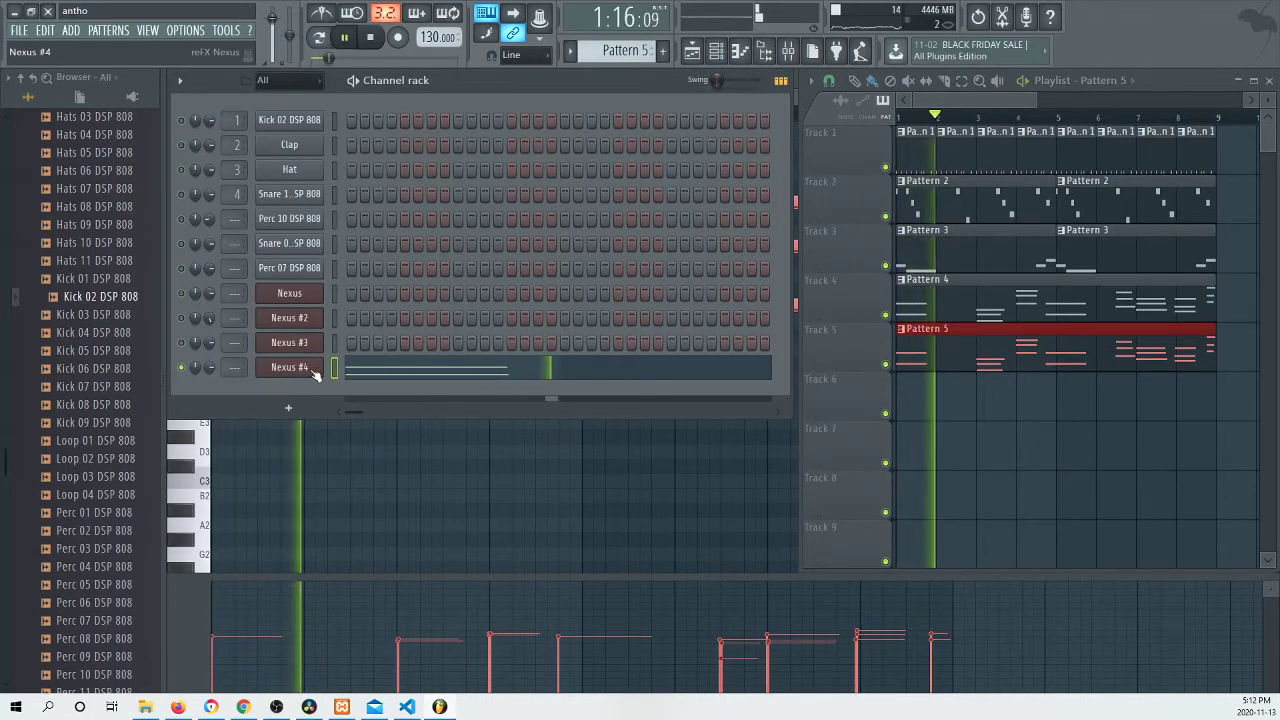
key("space")
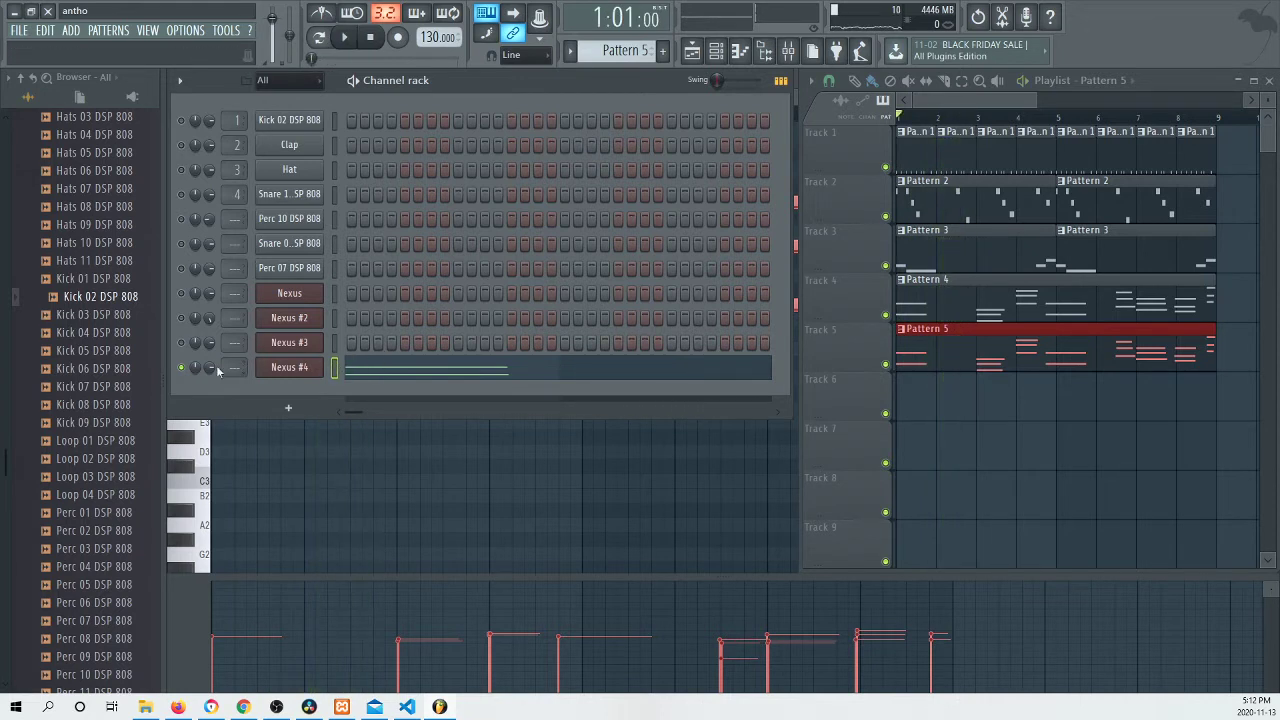
right_click(181, 372)
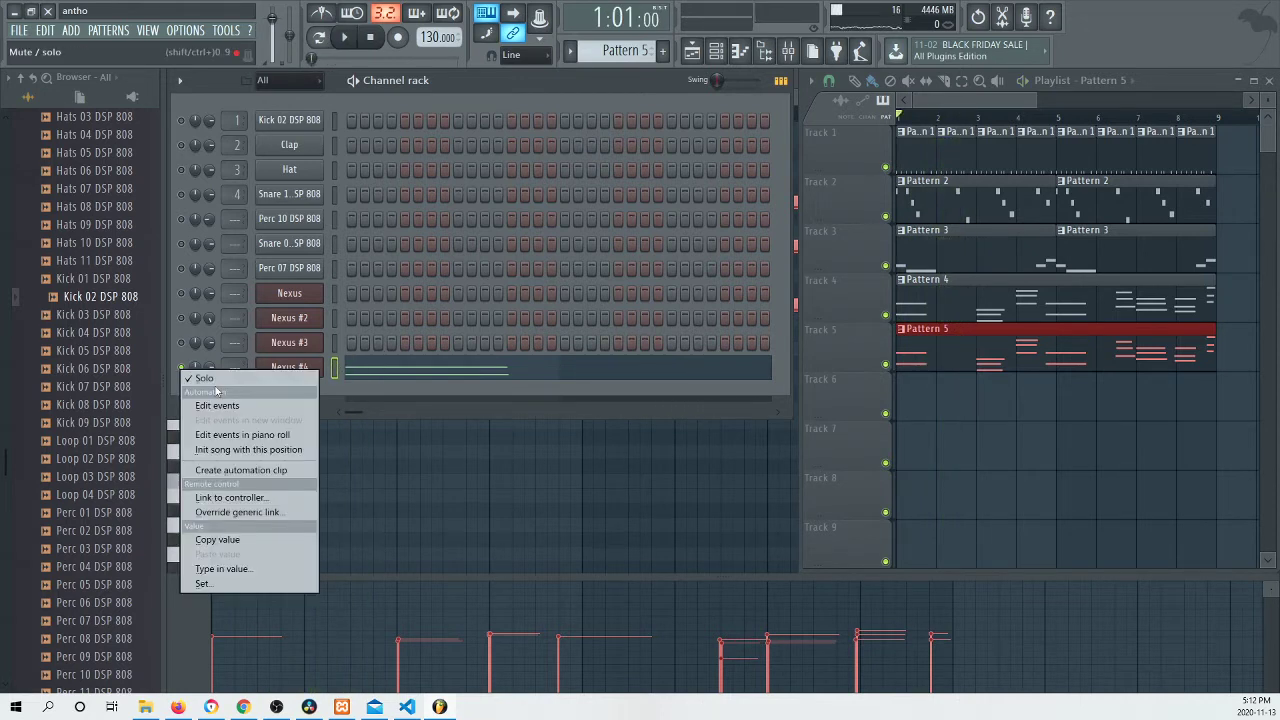
left_click(215, 380)
Step: Change the Nexus #4 preset to CS PD Virus Guitar-2 during playback, and stop playback
key("space")
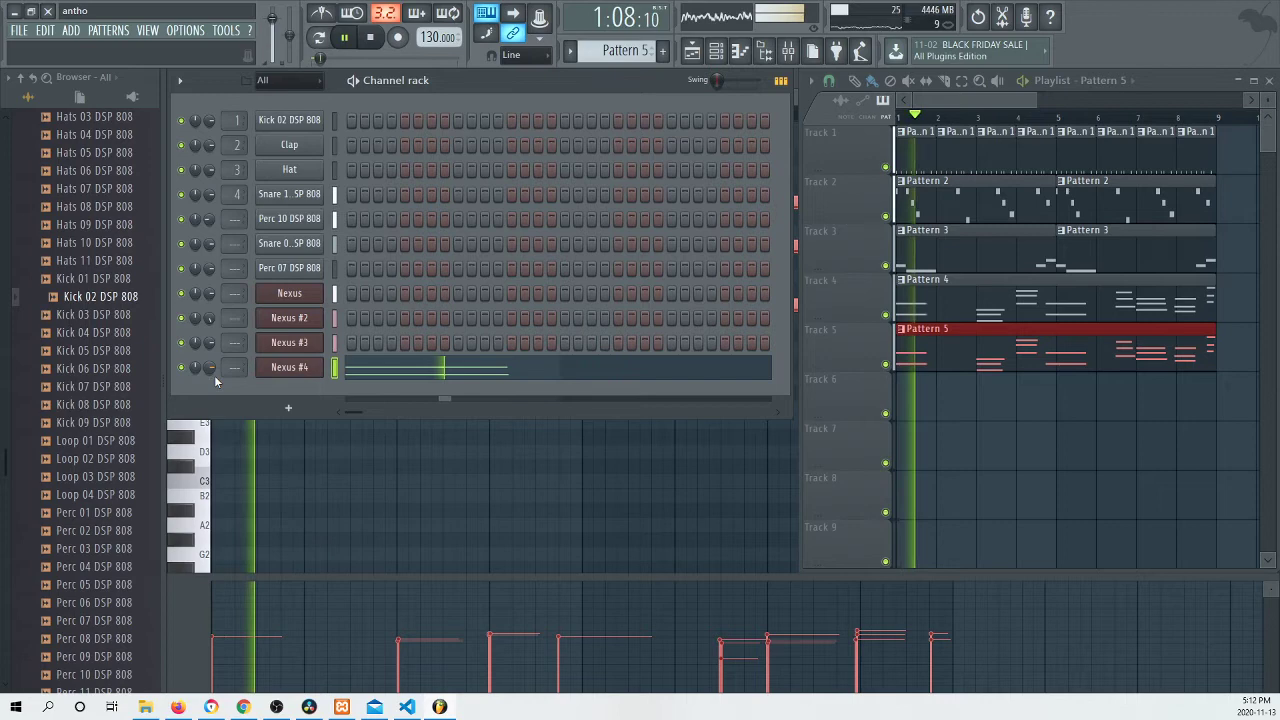
left_click(289, 367)
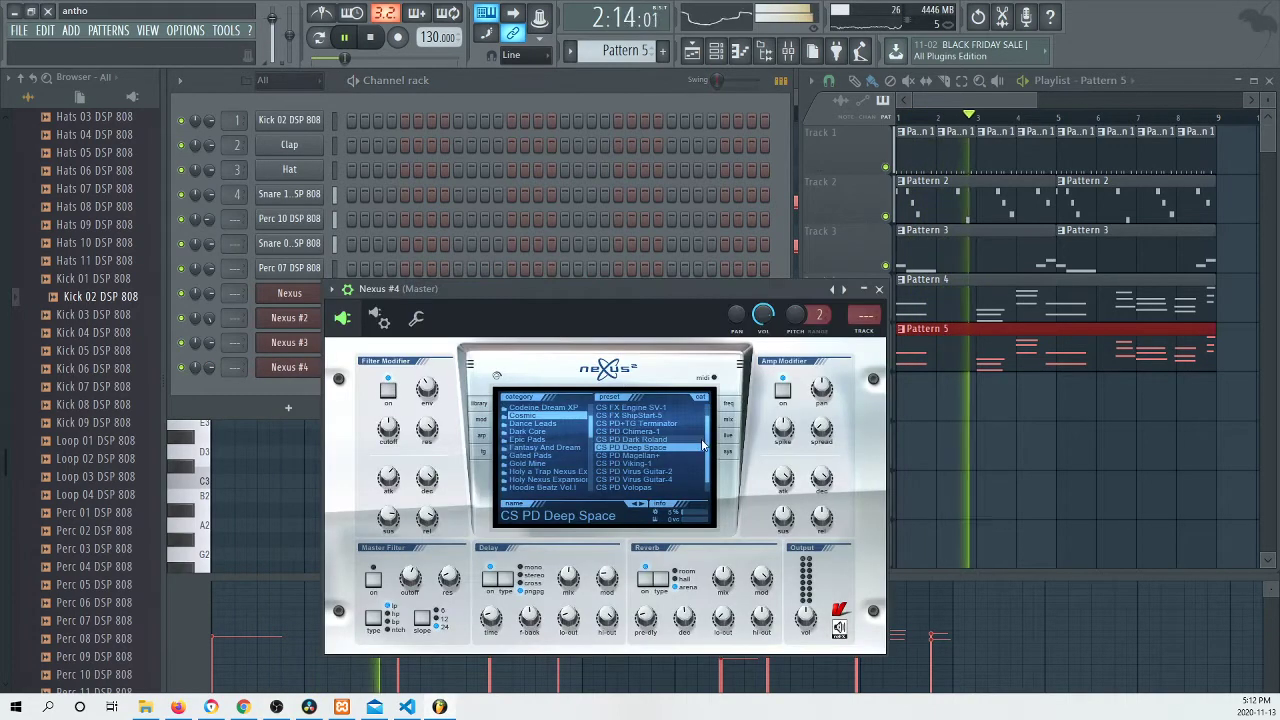
left_click(625, 471)
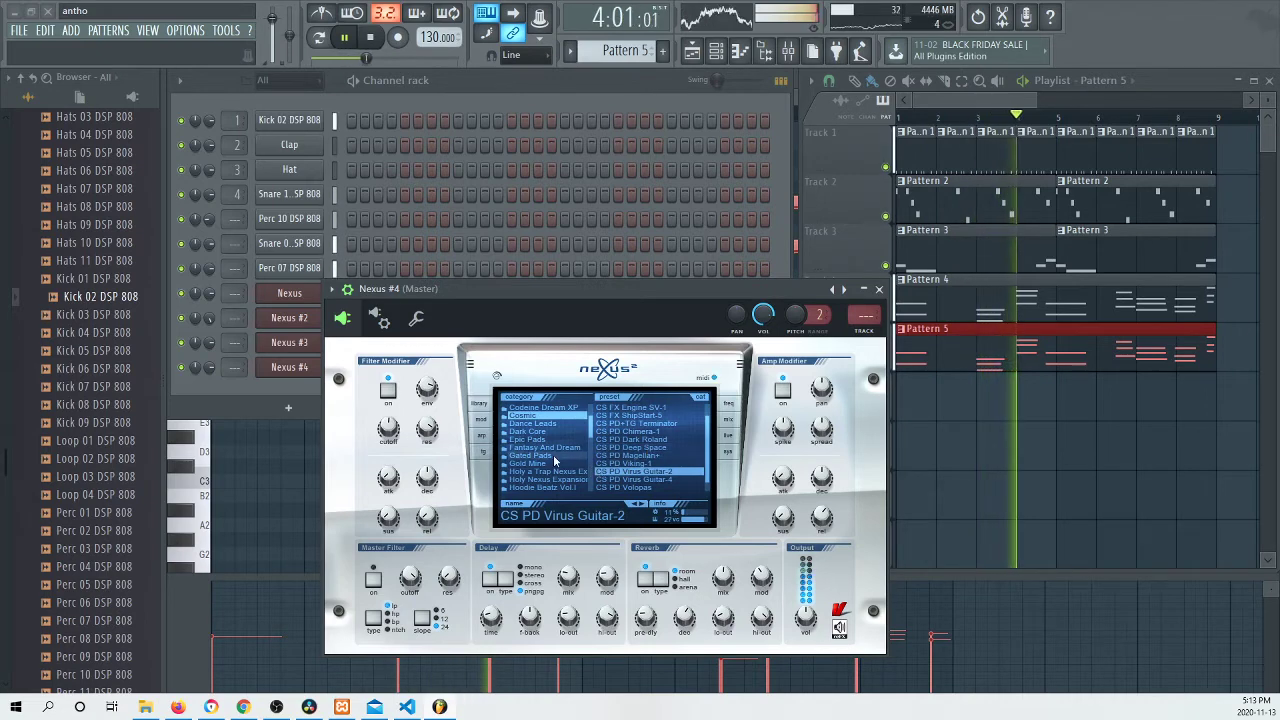
left_click(296, 391)
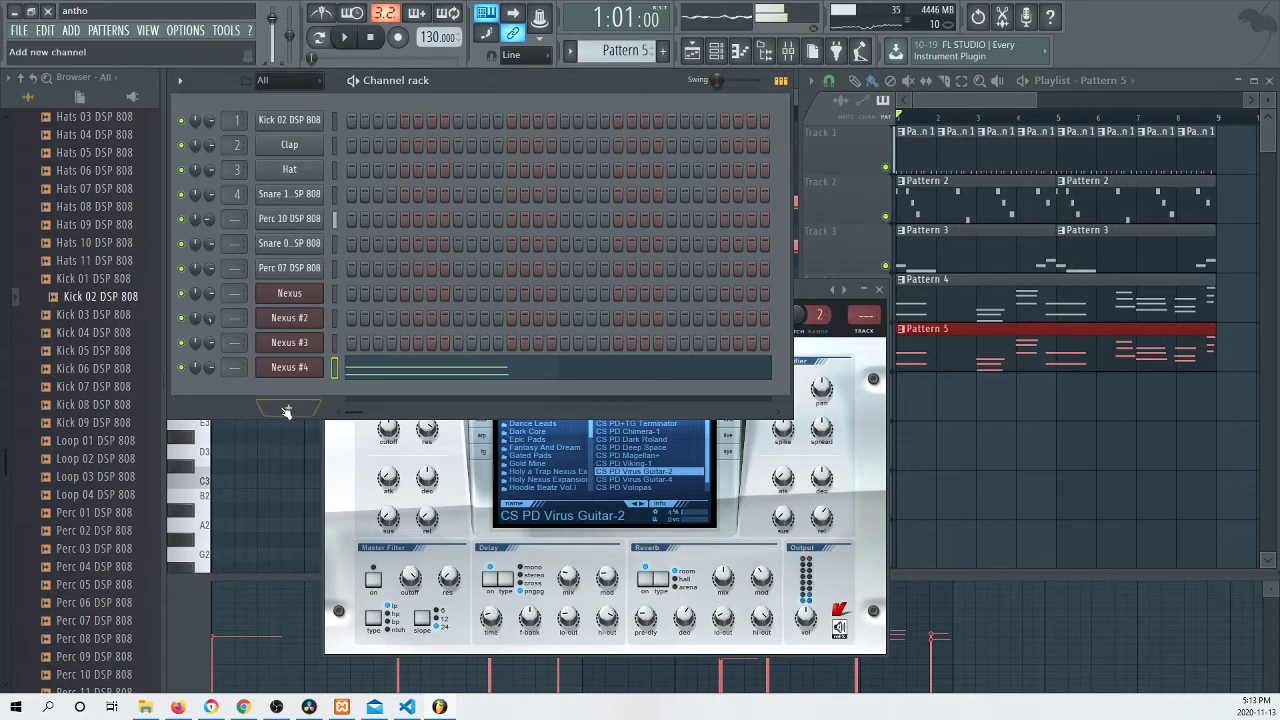
Step: Create Pattern 6 and add another Nexus channel with the Fantasy And Dream preset SY Chillzone 2
left_click(286, 412)
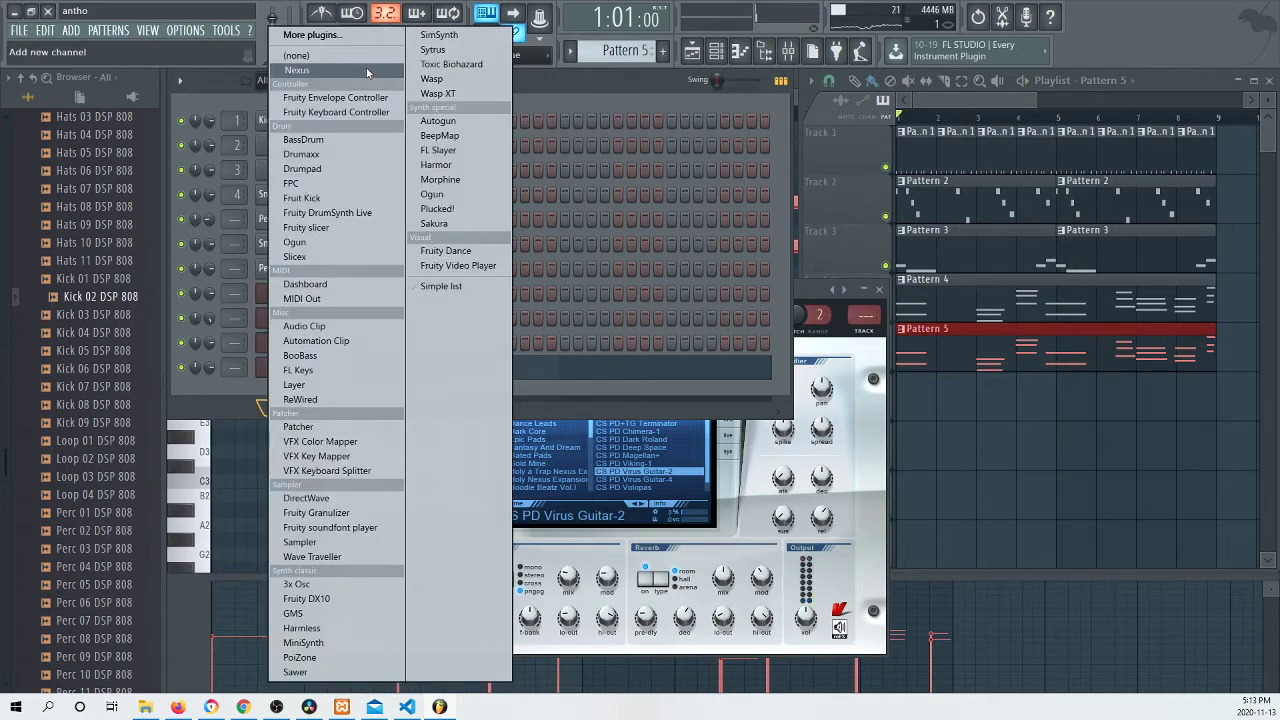
left_click(633, 51)
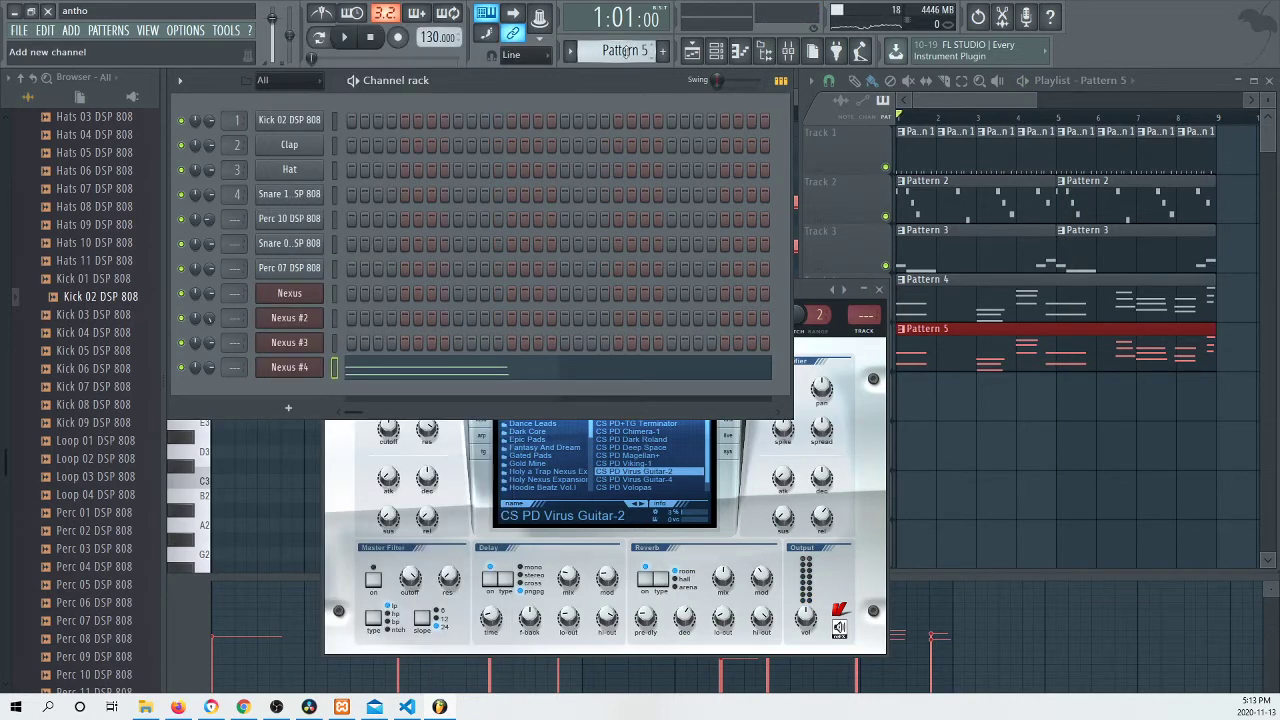
left_click(662, 51)
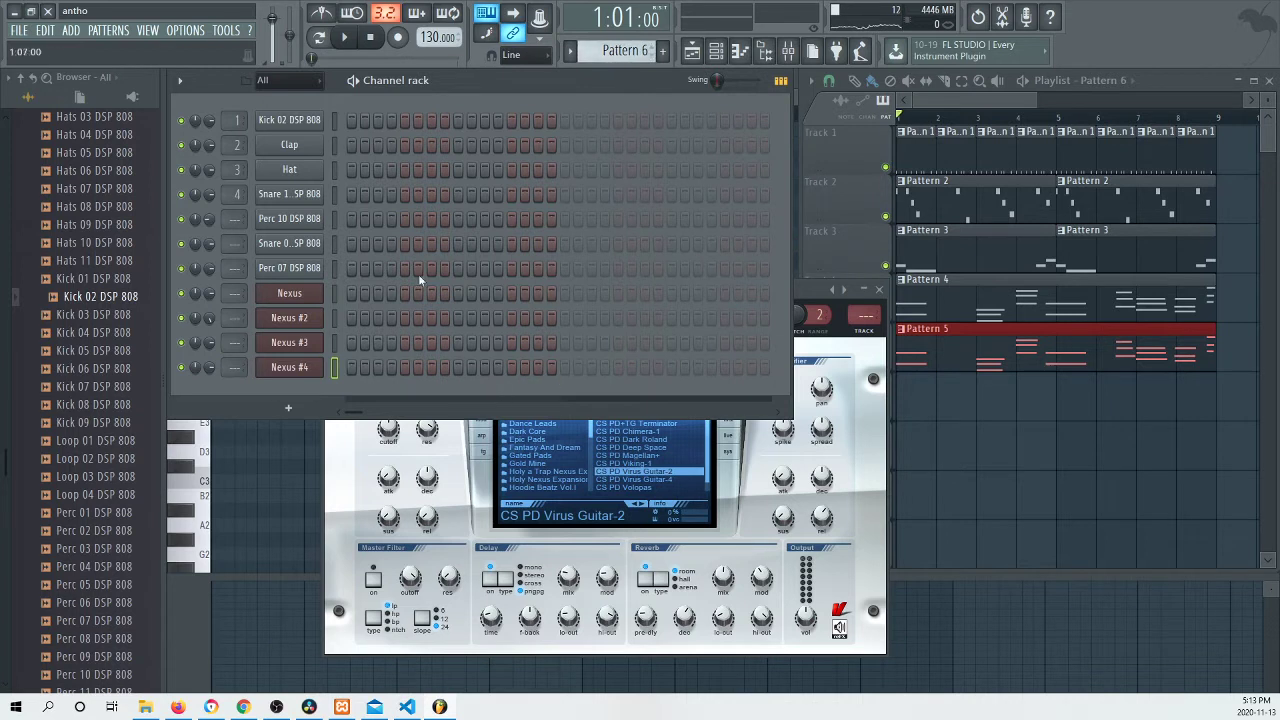
left_click(310, 409)
left_click(339, 74)
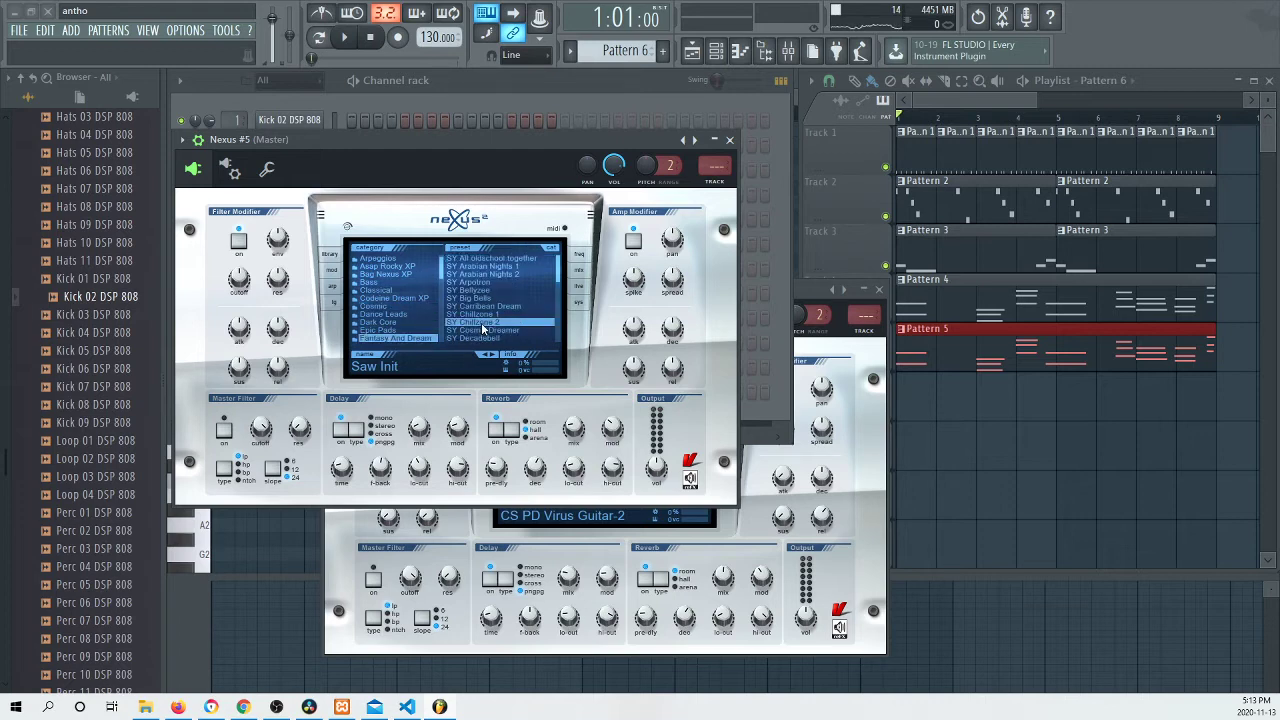
Step: Paste the copied chords into the Nexus #5 piano roll and place Pattern 6 on Track 6 from bar 1
left_click(436, 98)
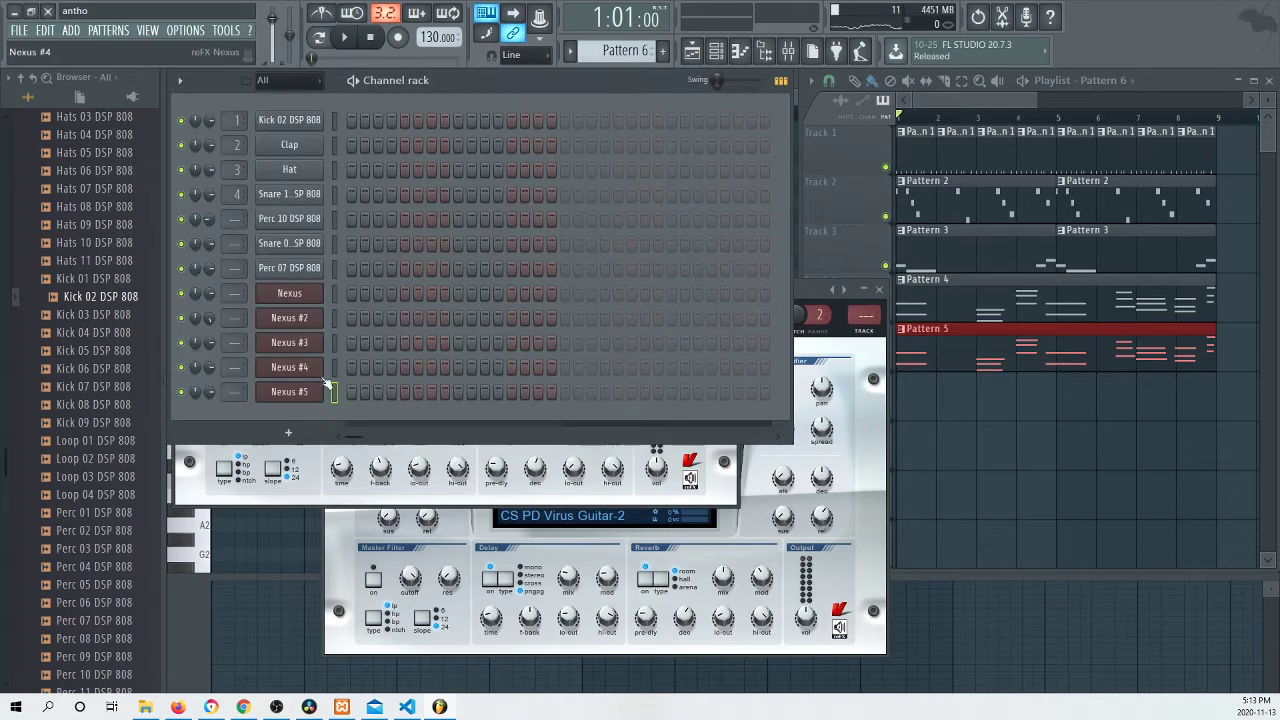
right_click(293, 392)
left_click(357, 391)
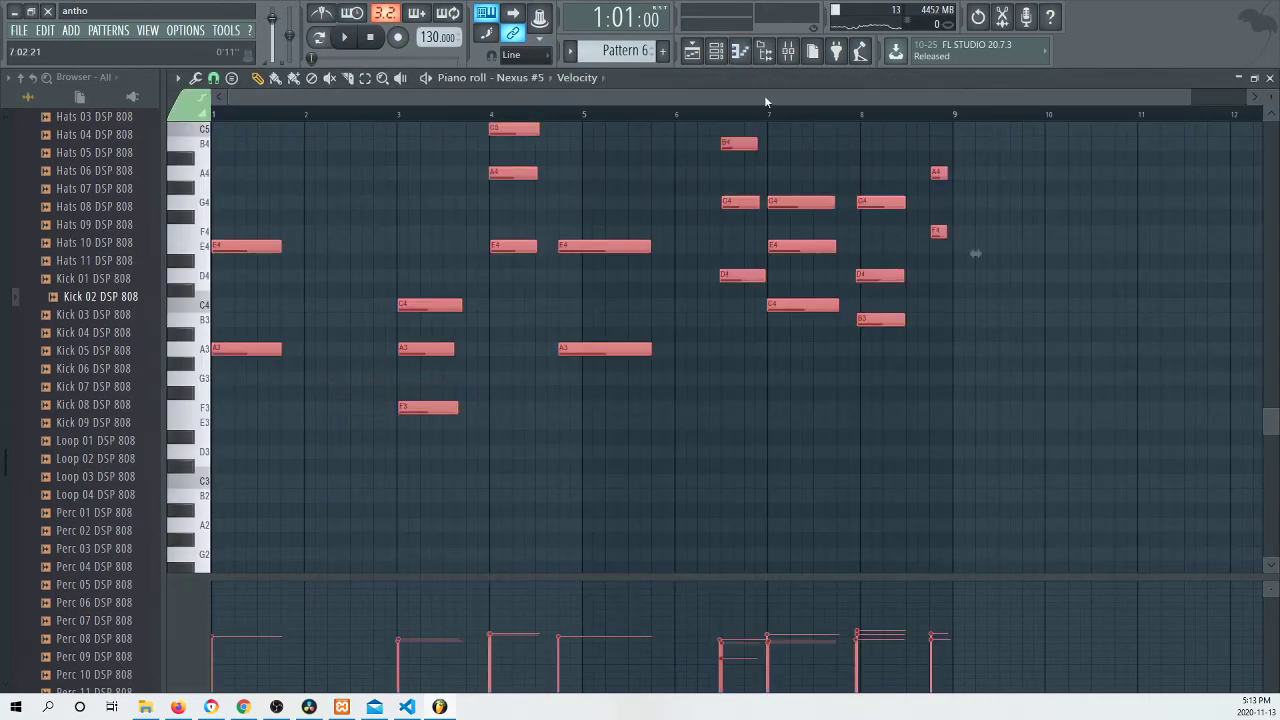
left_click(692, 52)
left_click(900, 398)
Step: Play the arrangement and change the Nexus #5 preset to SY Dreamers Choice
key("space")
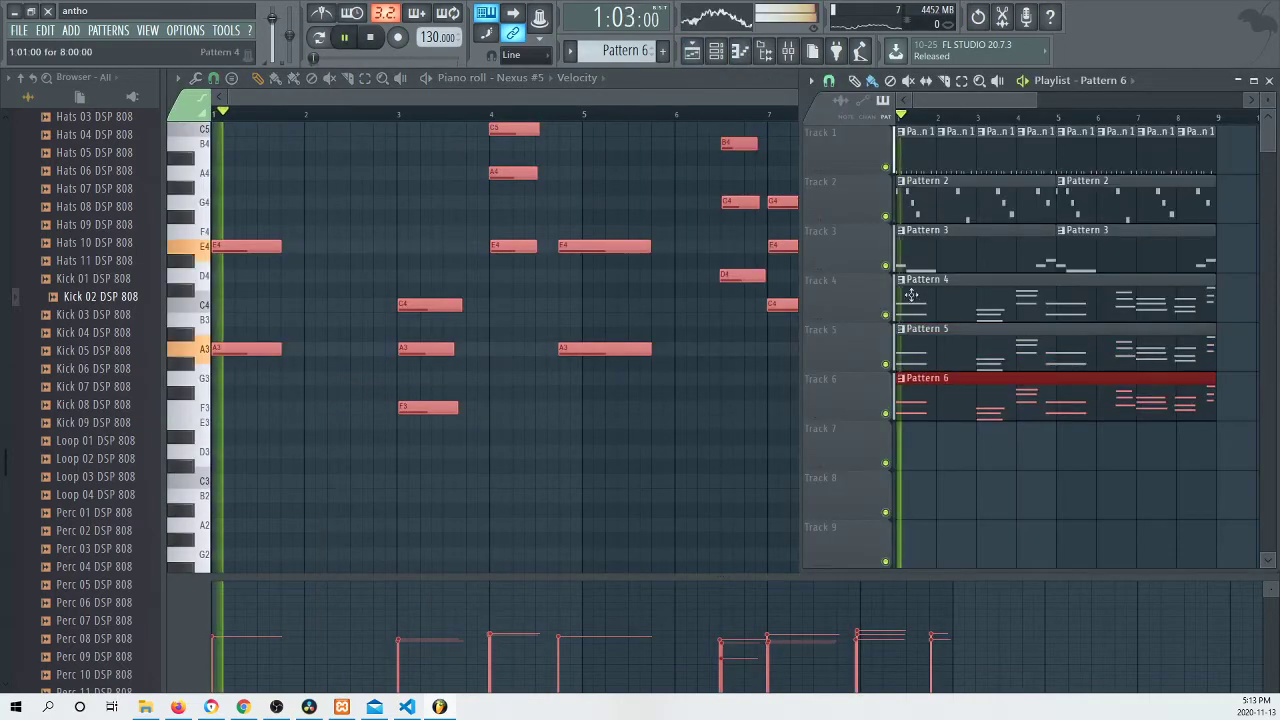
left_click(725, 57)
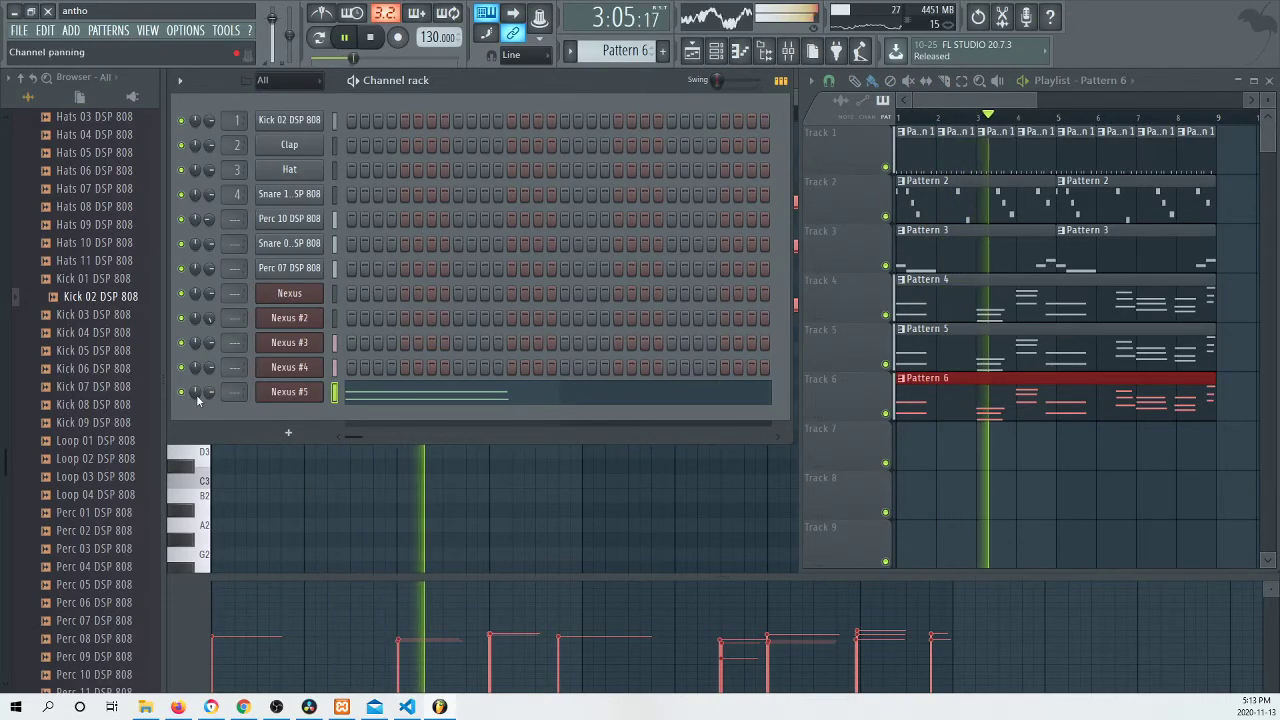
left_click(305, 392)
left_click(515, 314)
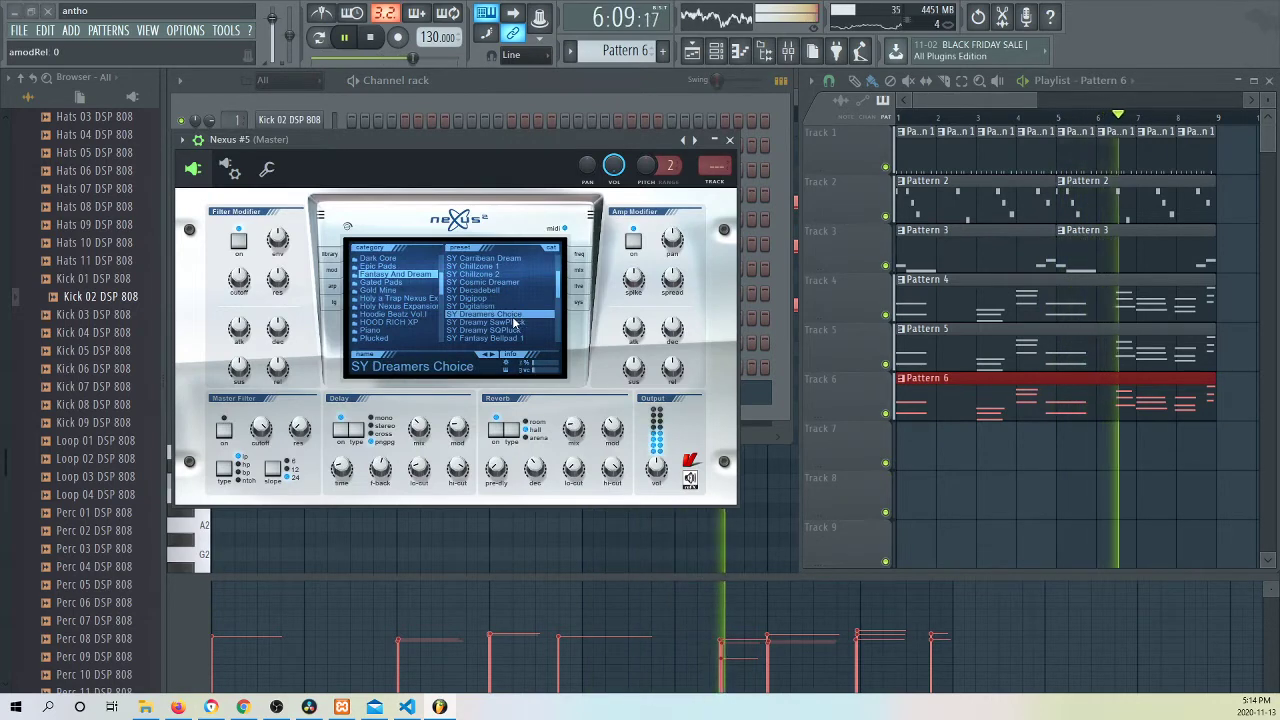
Step: Lower the Nexus #5 channel volume, mute that channel, and stop playback
left_click(458, 86)
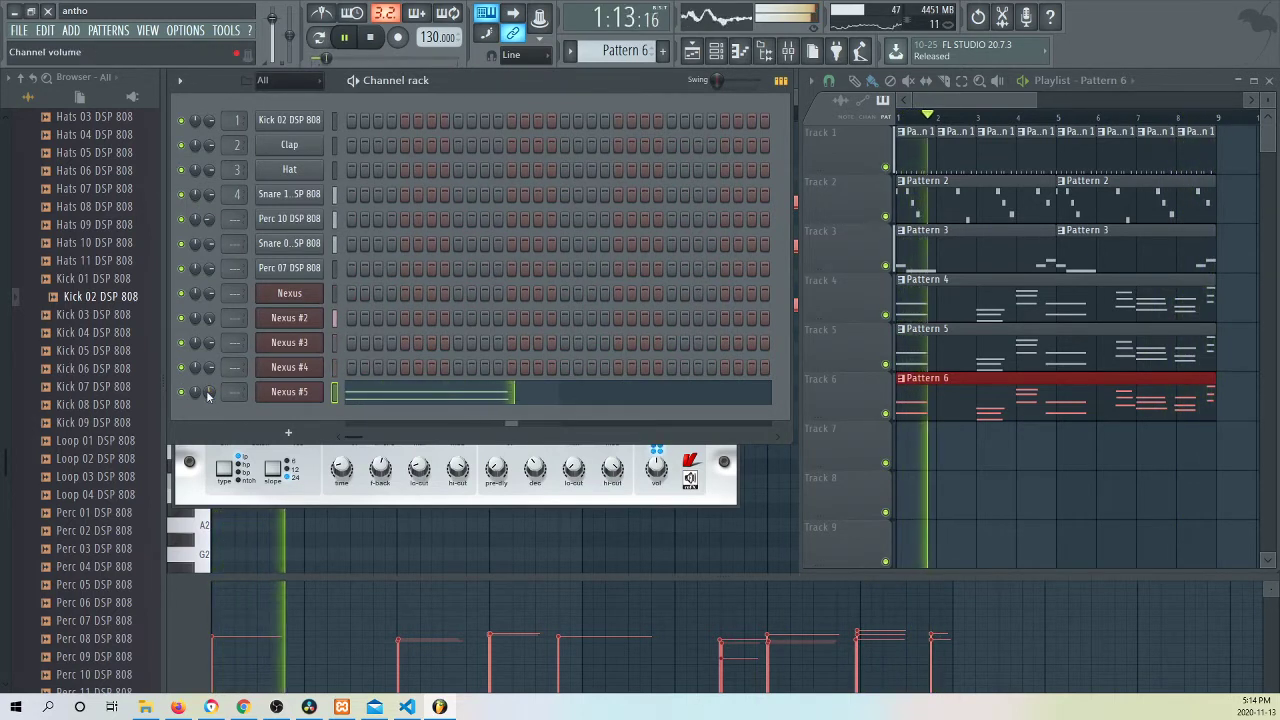
left_click_drag(208, 393, 208, 425)
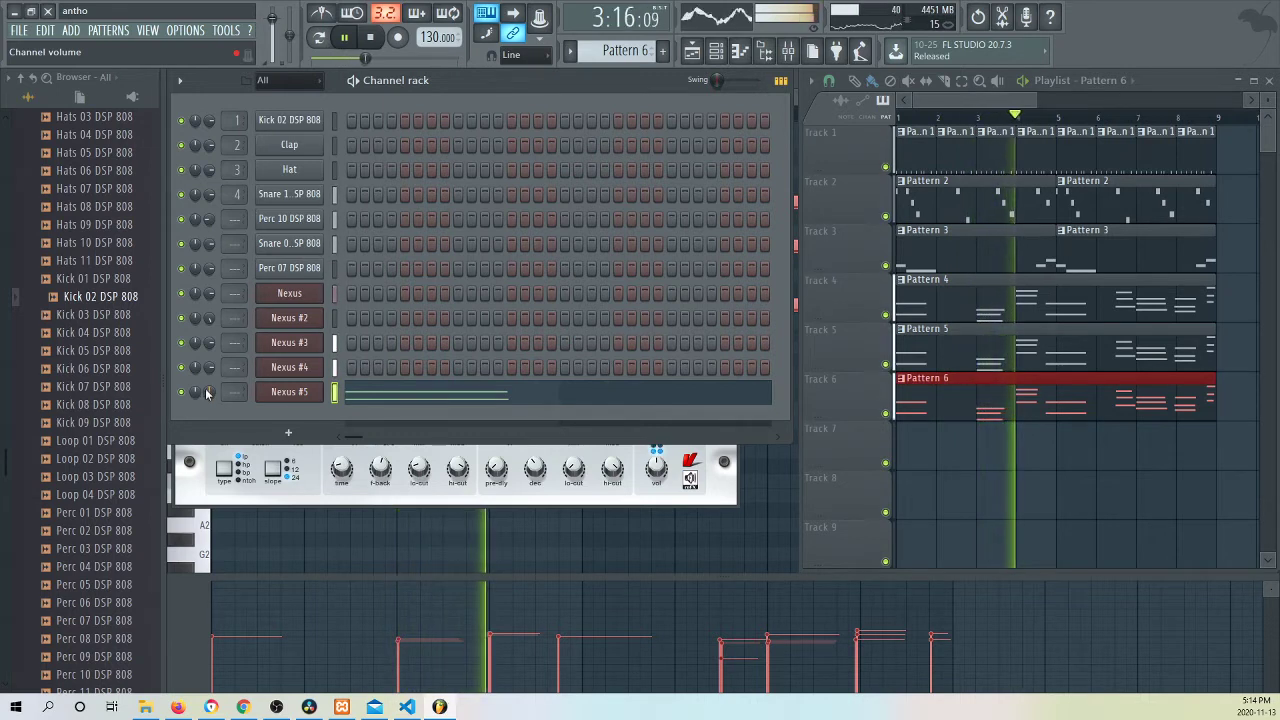
left_click_drag(208, 394, 208, 391)
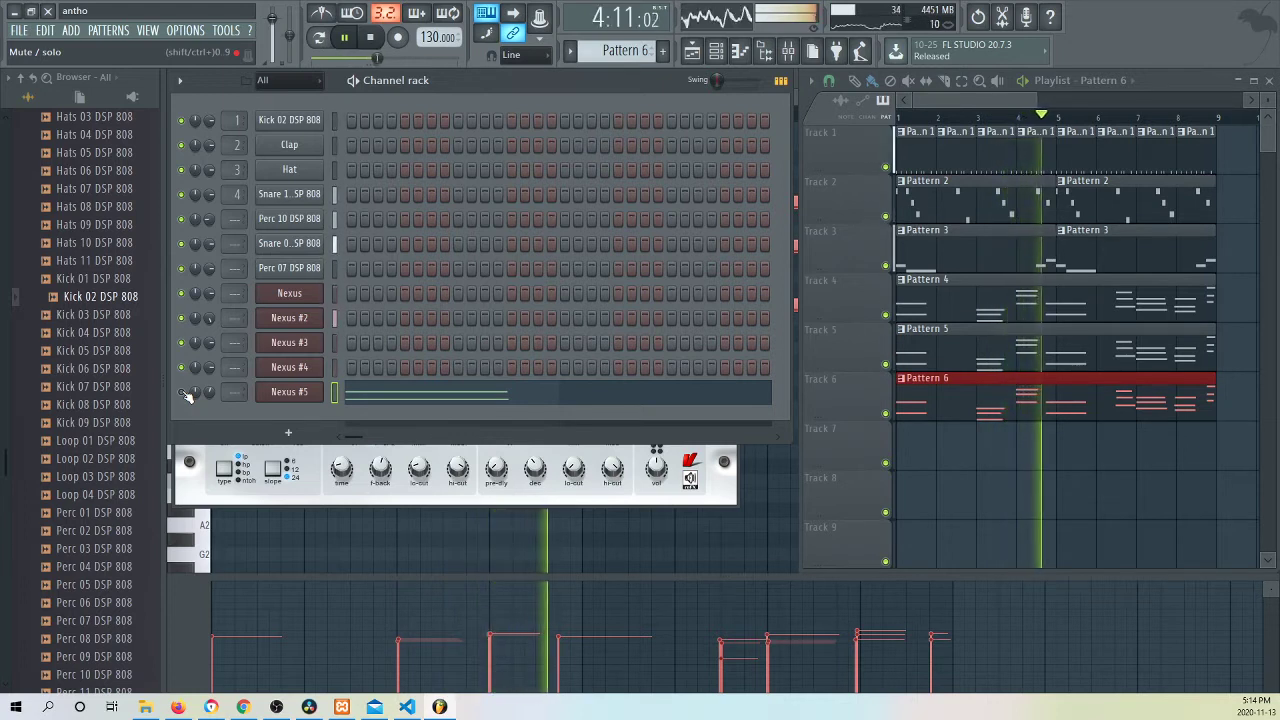
left_click(381, 42)
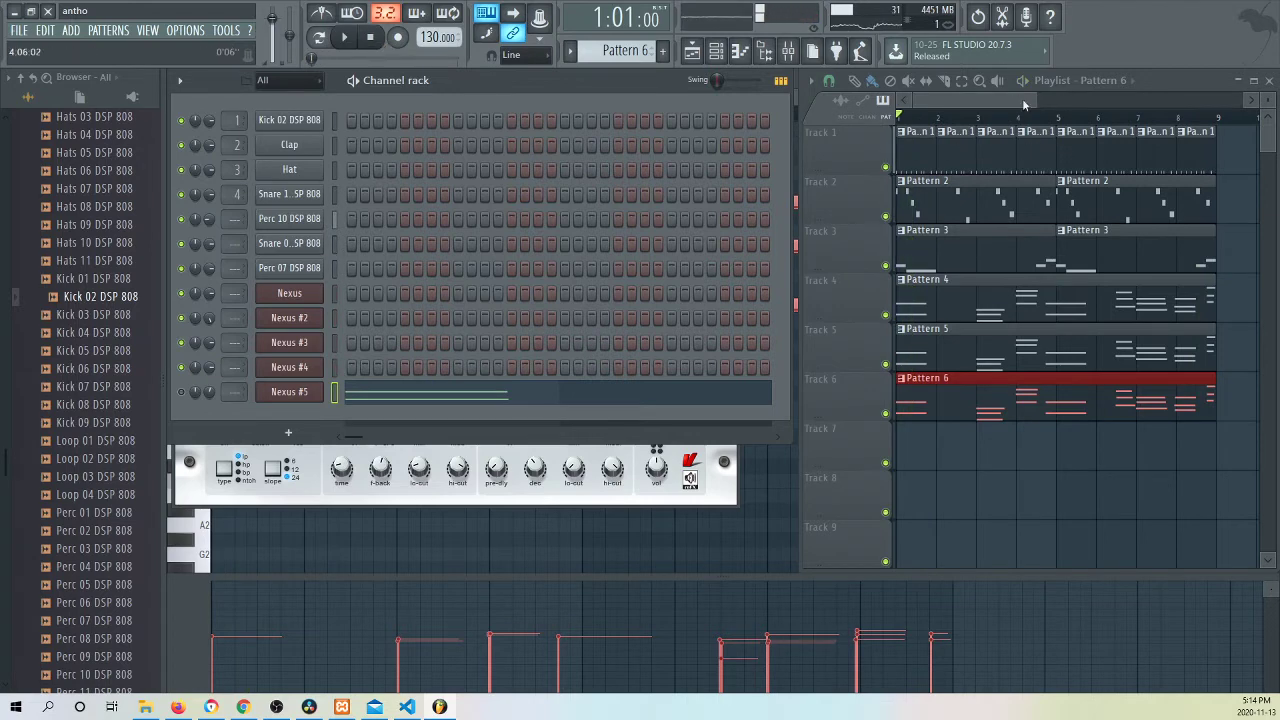
Step: Select every pattern clip in bars 1 to 8 of the playlist and duplicate the block twice to extend the arrangement to bar 25
left_click_drag(801, 212, 470, 212)
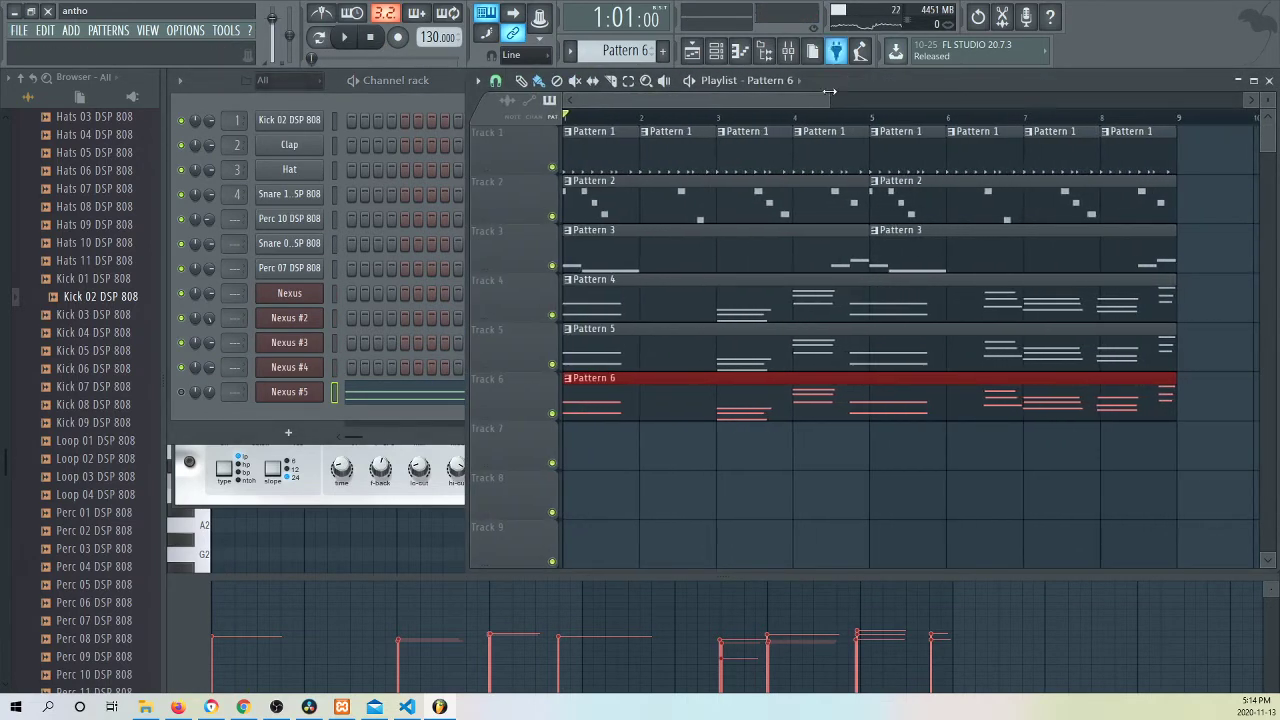
left_click_drag(829, 103, 1244, 103)
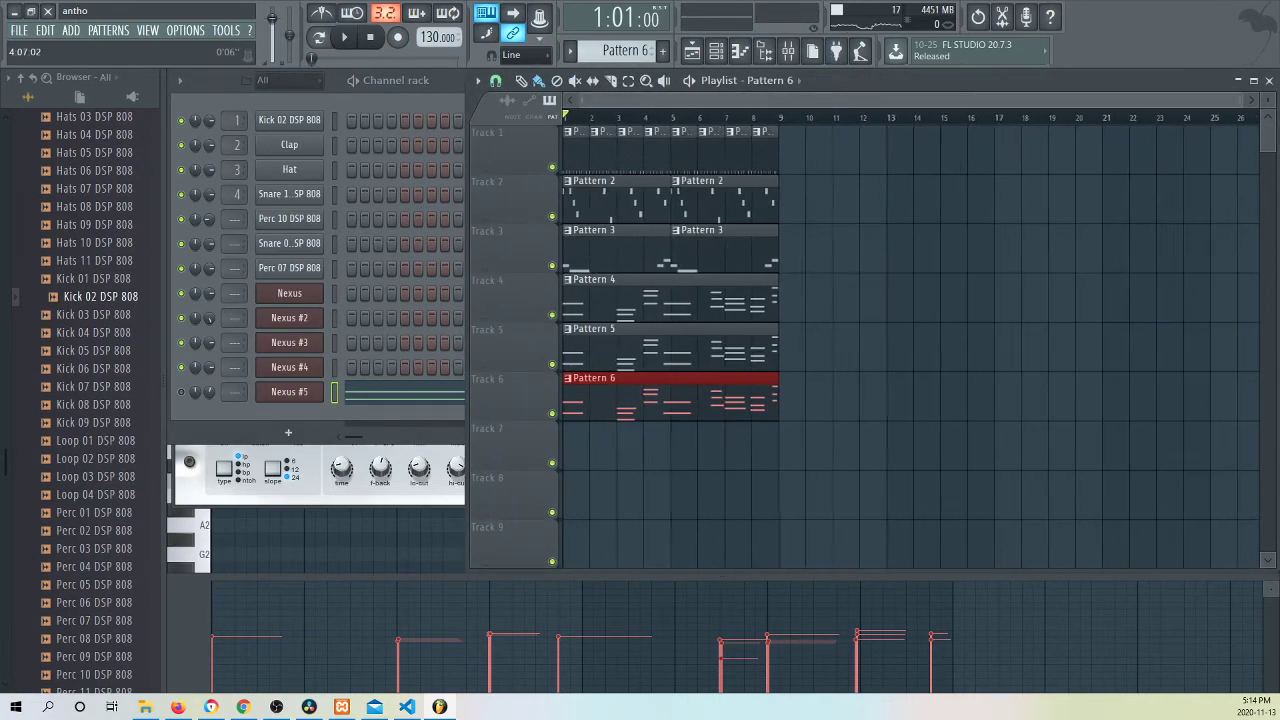
left_click(633, 86)
left_click_drag(751, 450, 566, 132)
left_click_drag(838, 450, 564, 132)
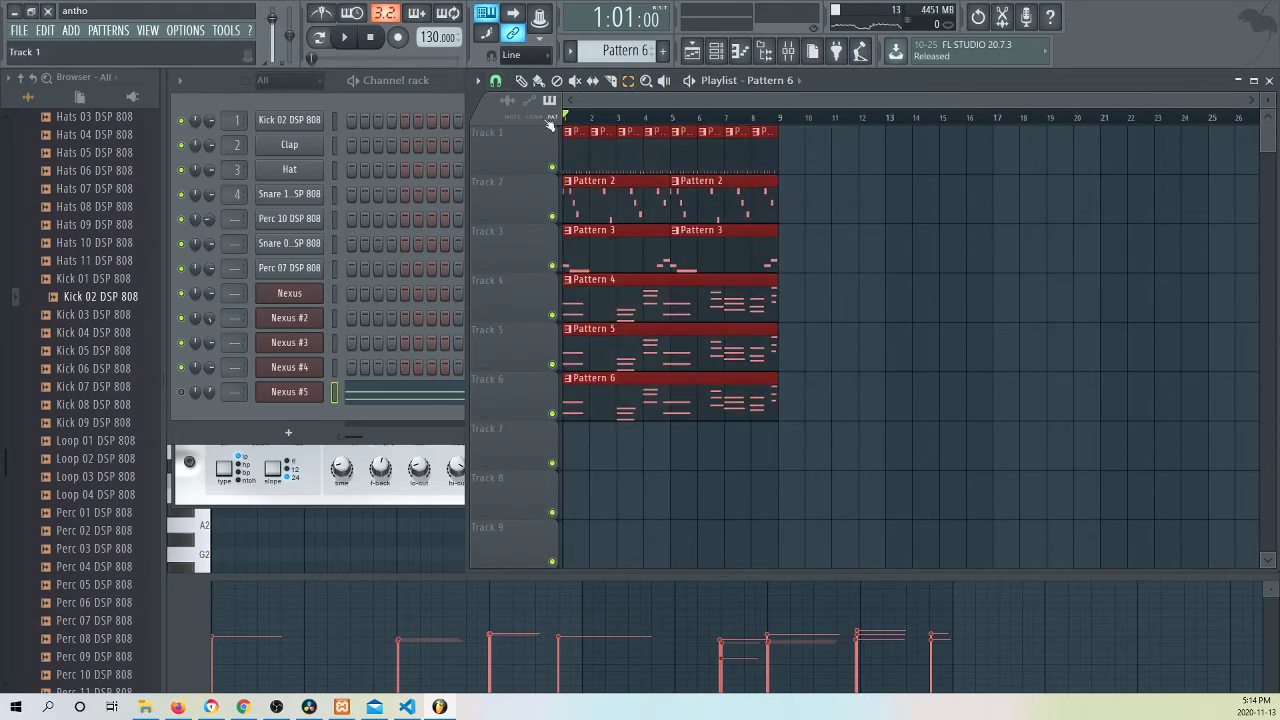
key("ctrl+b")
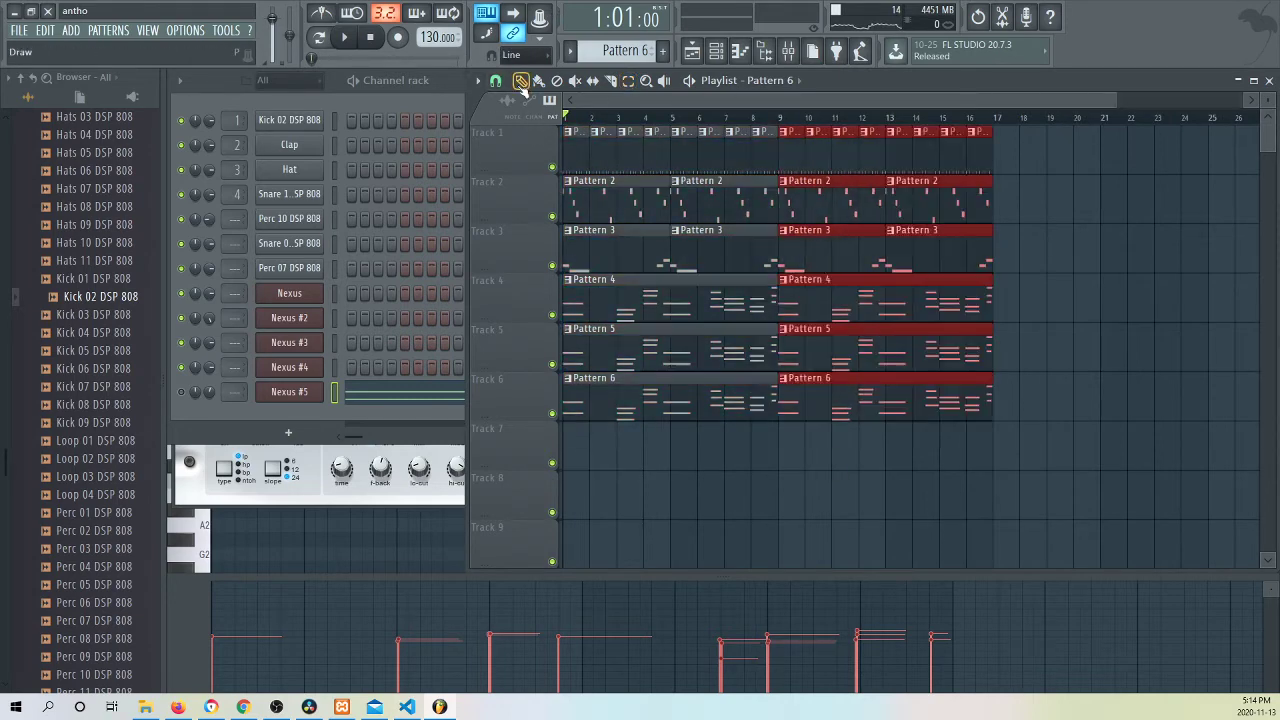
key("ctrl+b")
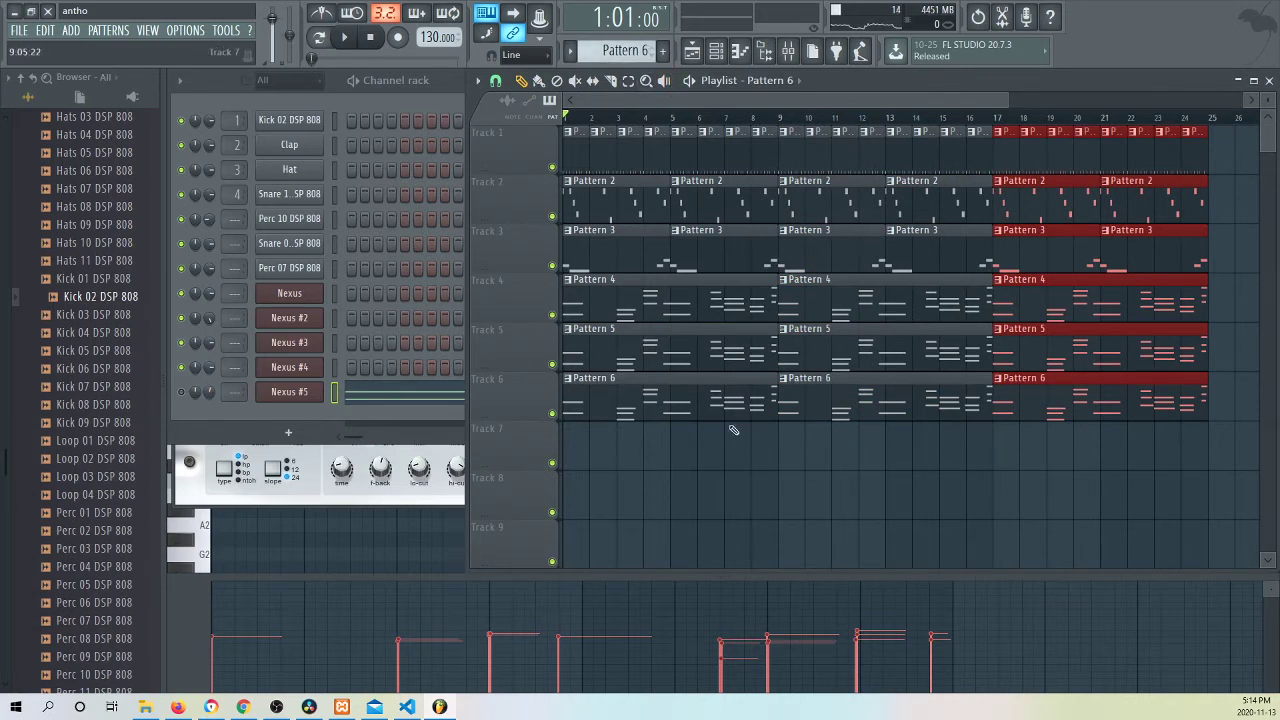
Step: Unmute the Nexus #5 channel and delete the Pattern 6 clips at bars 1 and 9 on Track 6
left_click(190, 398)
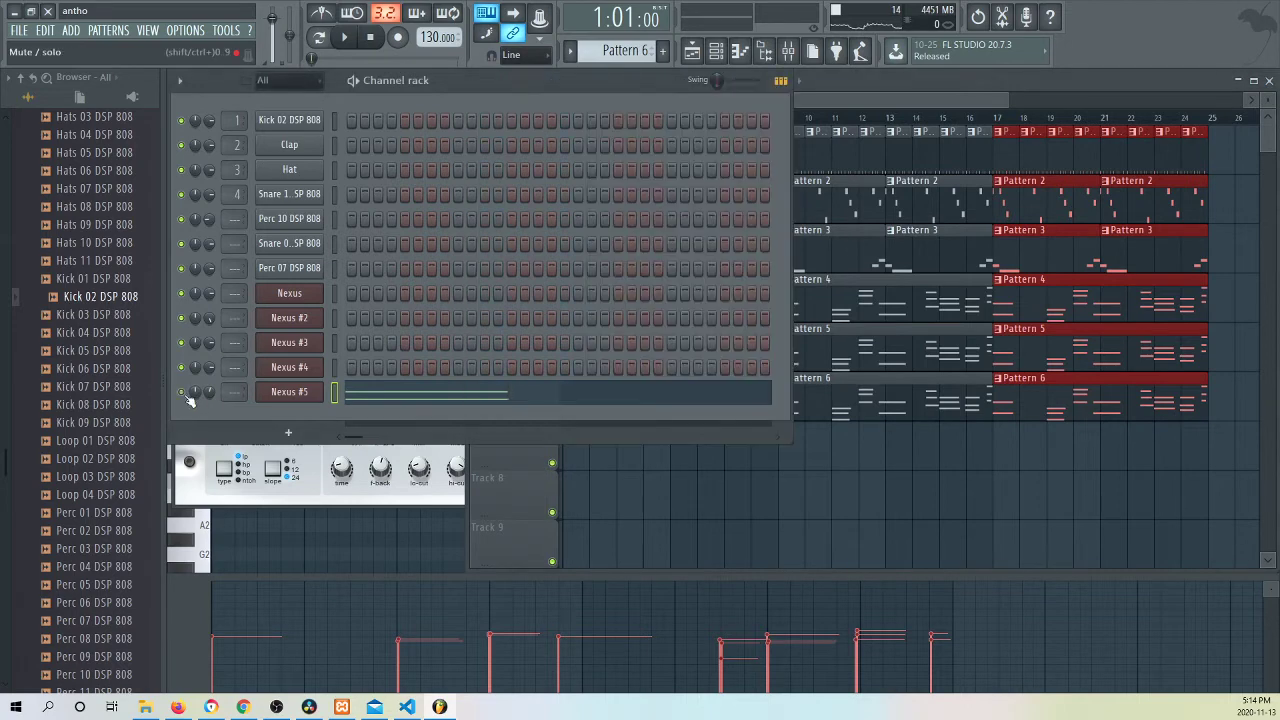
left_click(882, 408)
right_click(886, 418)
right_click(677, 413)
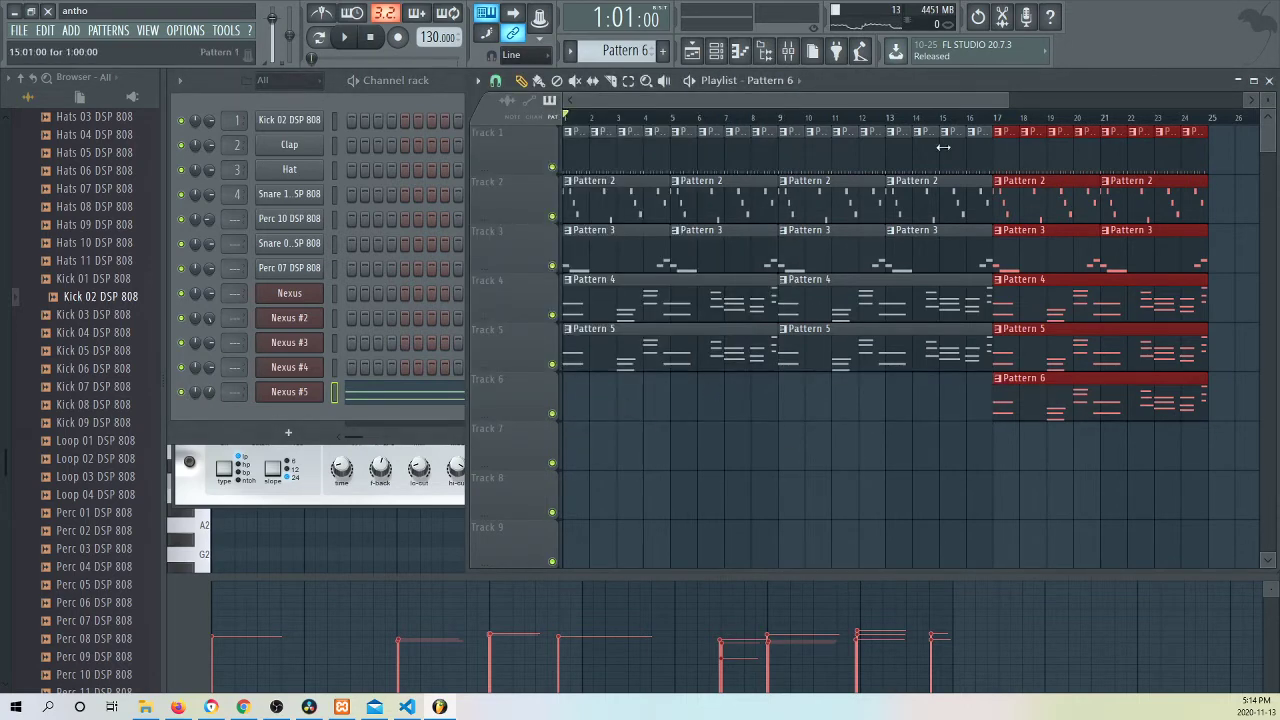
Step: Play the arrangement from bar 17, audition Nexus #5 soloed, stop playback and re-enable all channels
left_click(999, 122)
key("space")
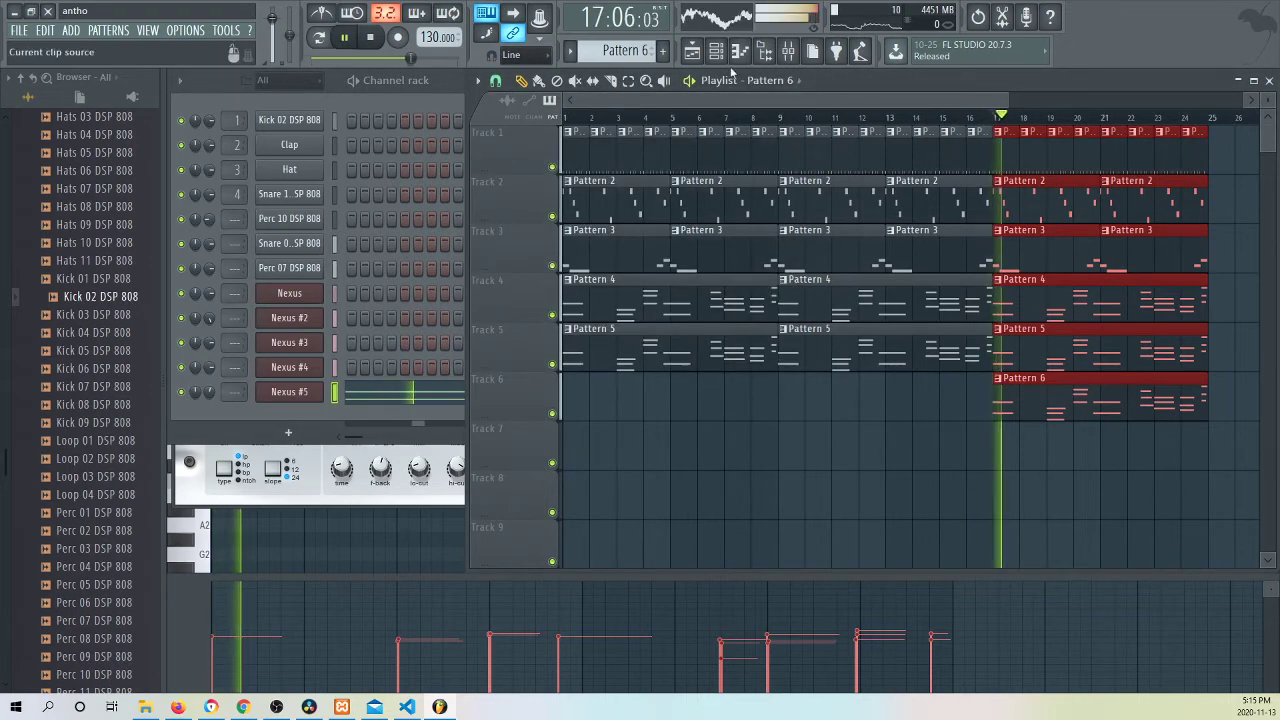
right_click(182, 394)
left_click(234, 405)
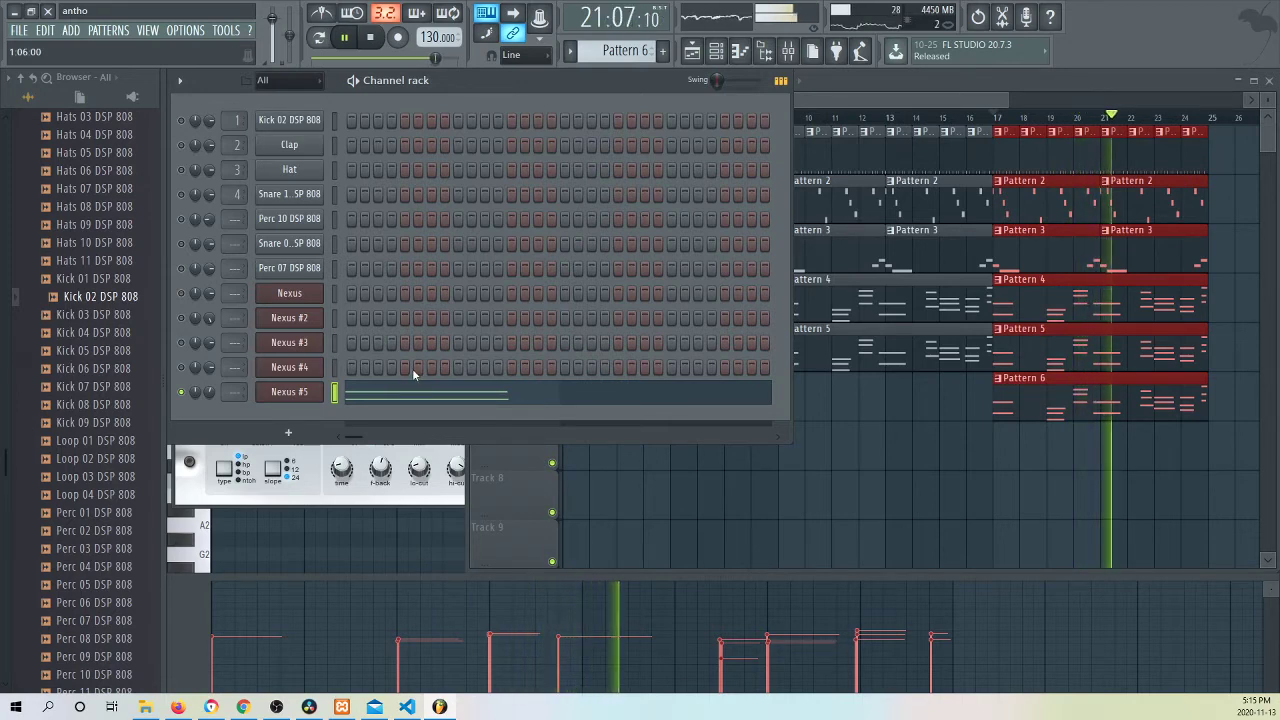
key("space")
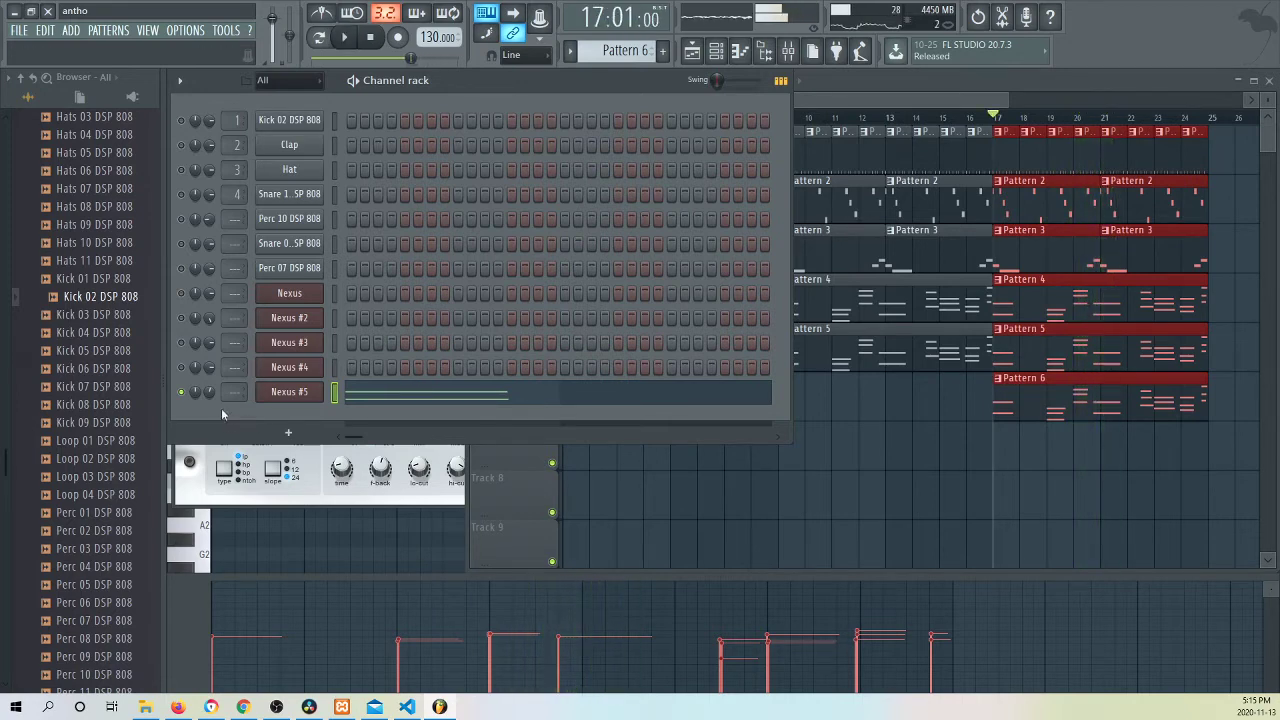
right_click(185, 396)
left_click(207, 400)
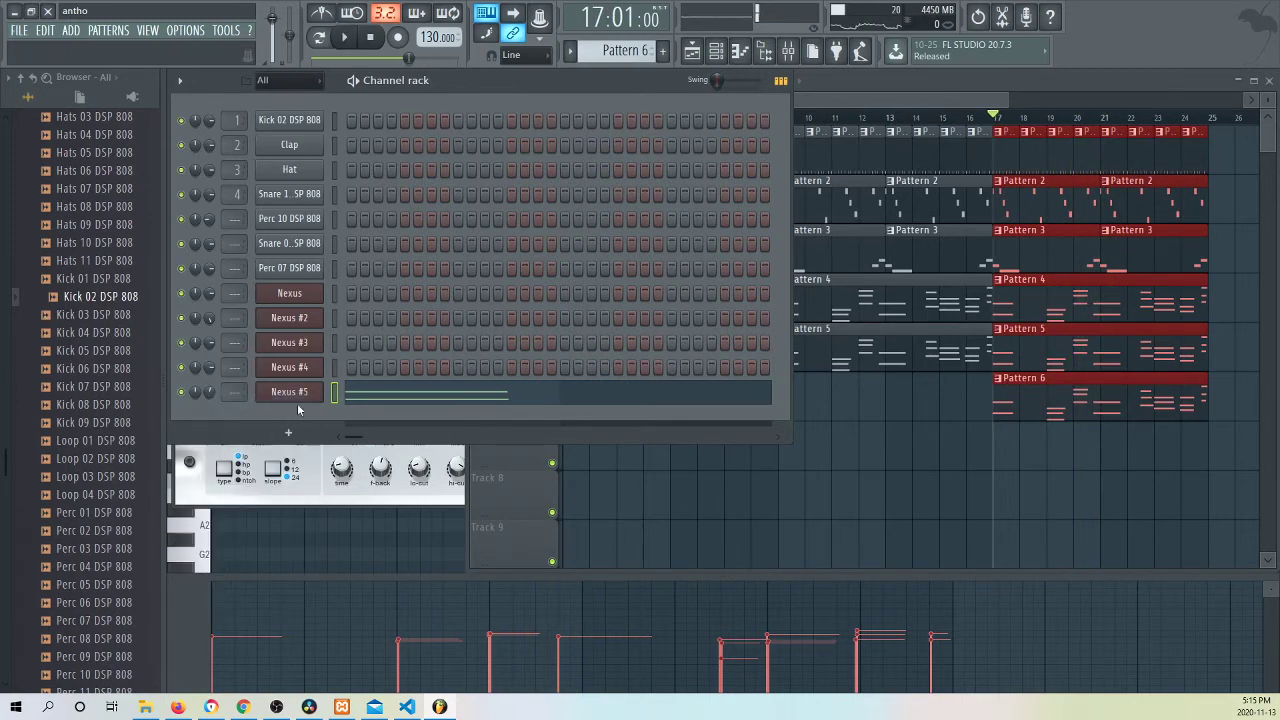
Step: Add another Nexus channel, select its Gated Pads category, and open the Nexus #6 piano roll
left_click(285, 435)
left_click(334, 76)
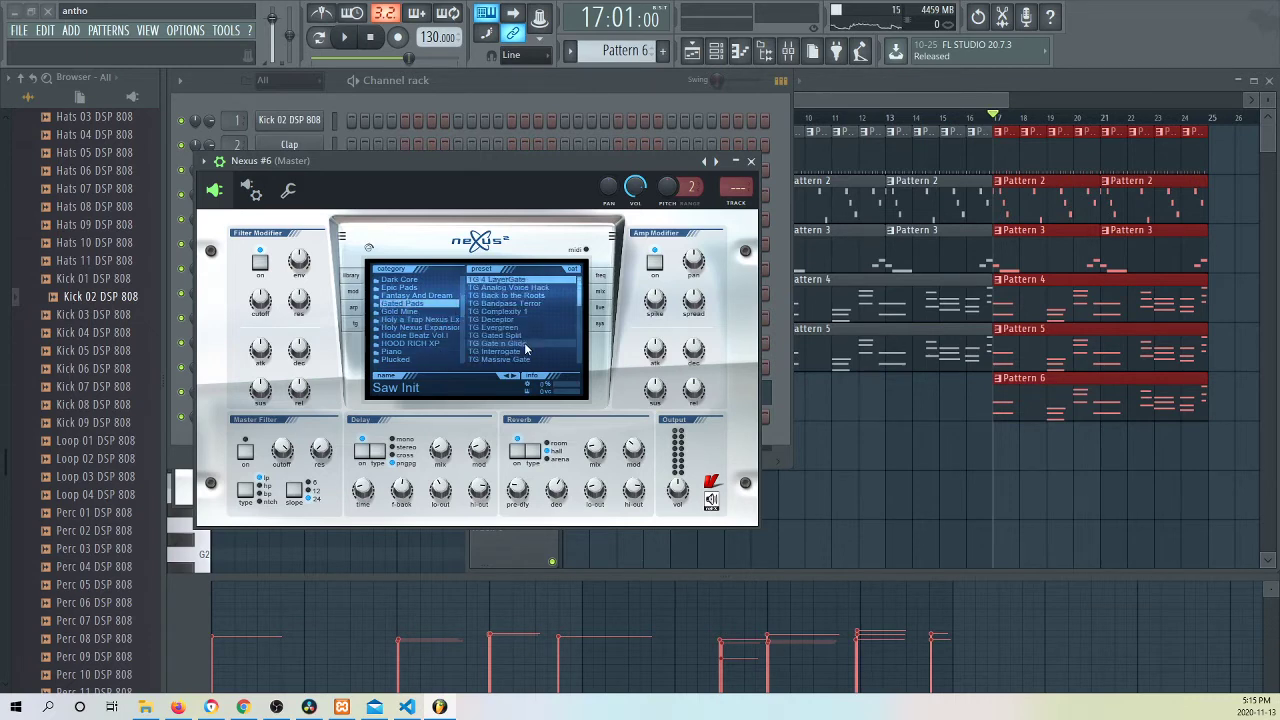
left_click(188, 438)
right_click(280, 420)
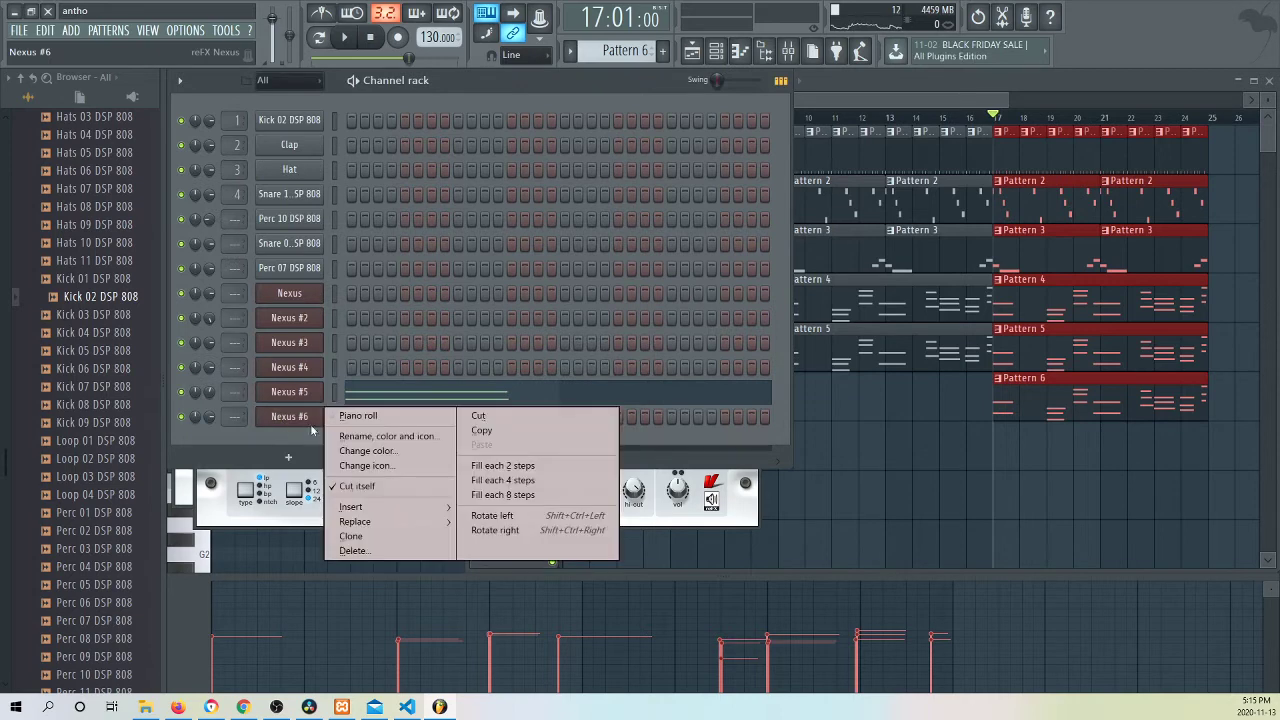
left_click(339, 418)
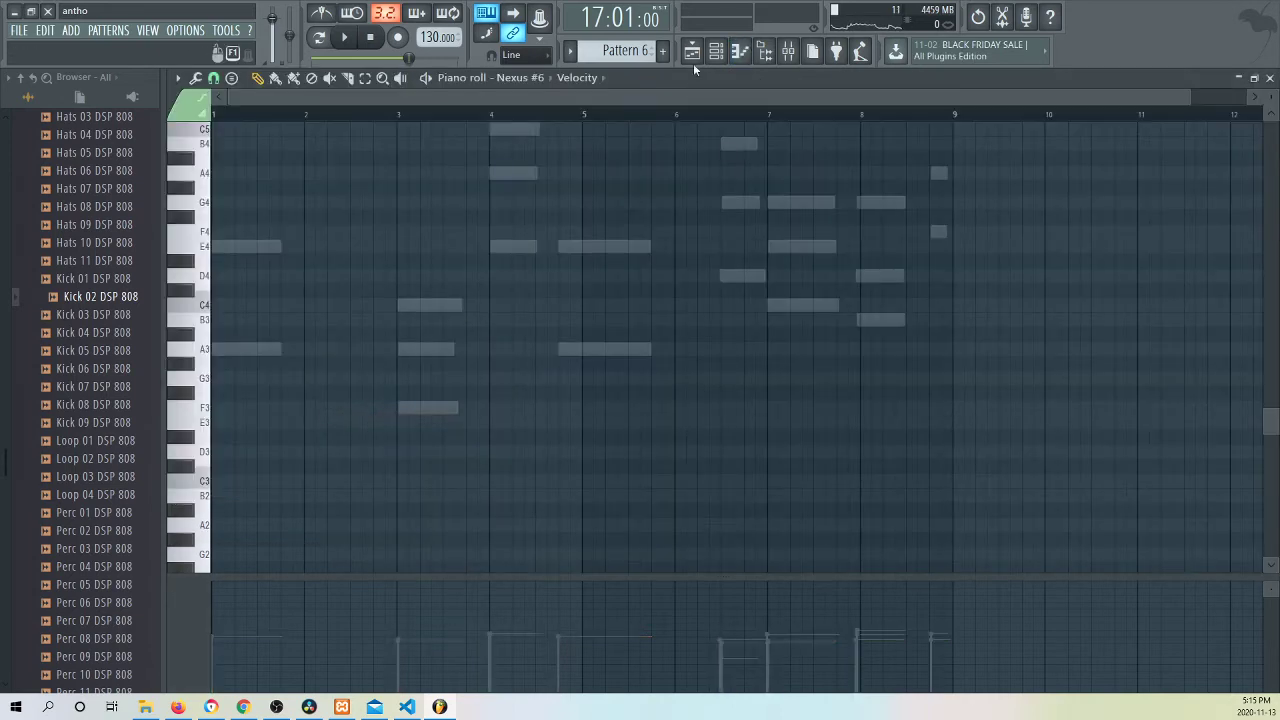
Step: Copy all the Nexus #5 chord notes of Pattern 6 into the Nexus #6 piano roll
left_click(692, 52)
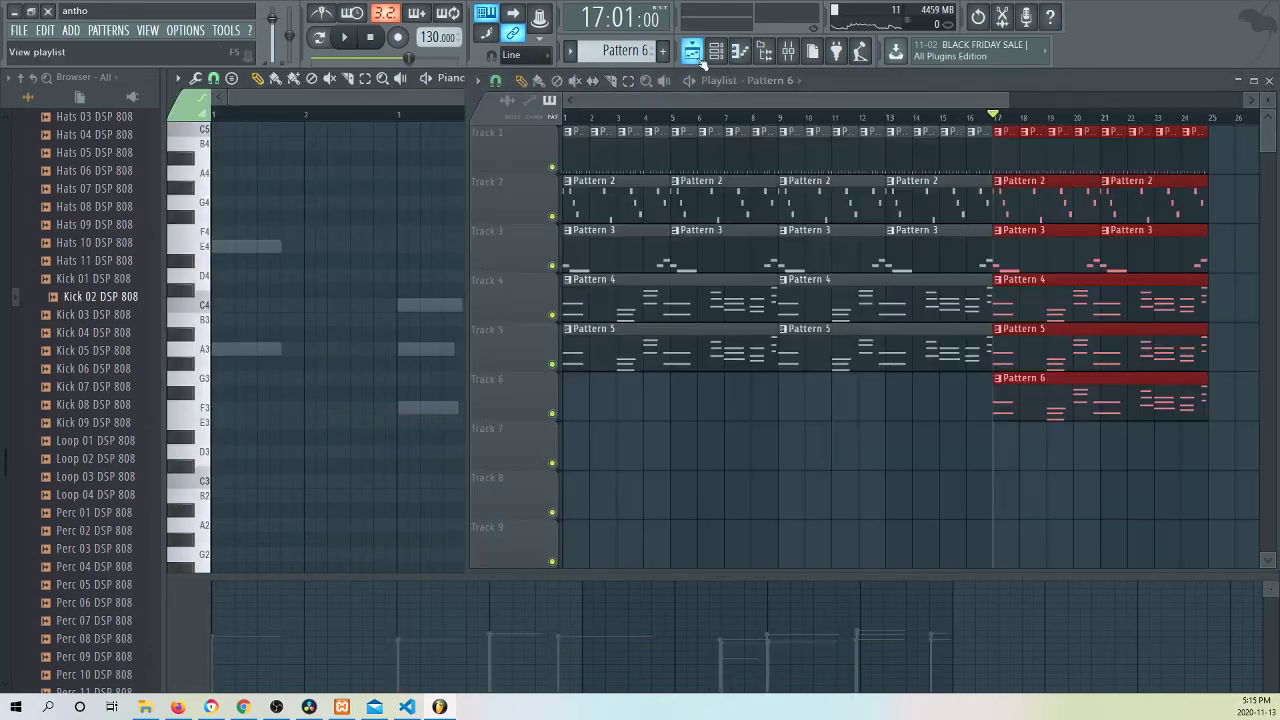
double_click(1049, 405)
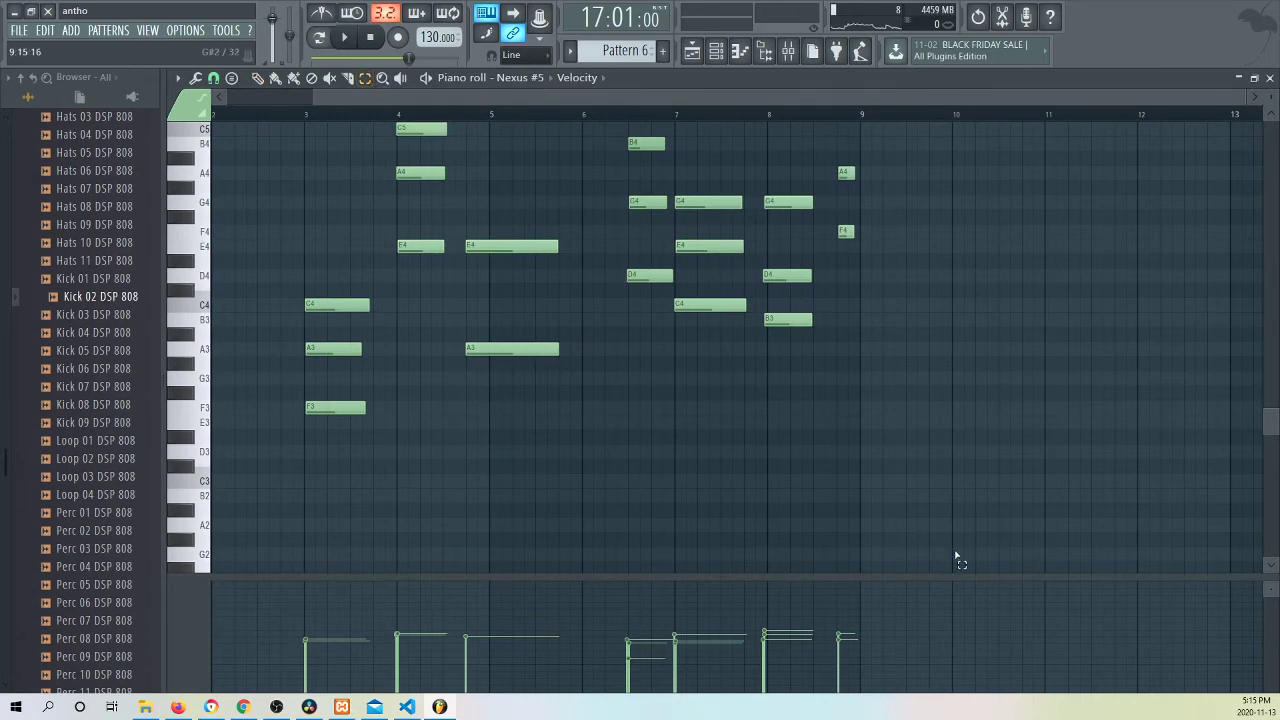
key("ctrl+a")
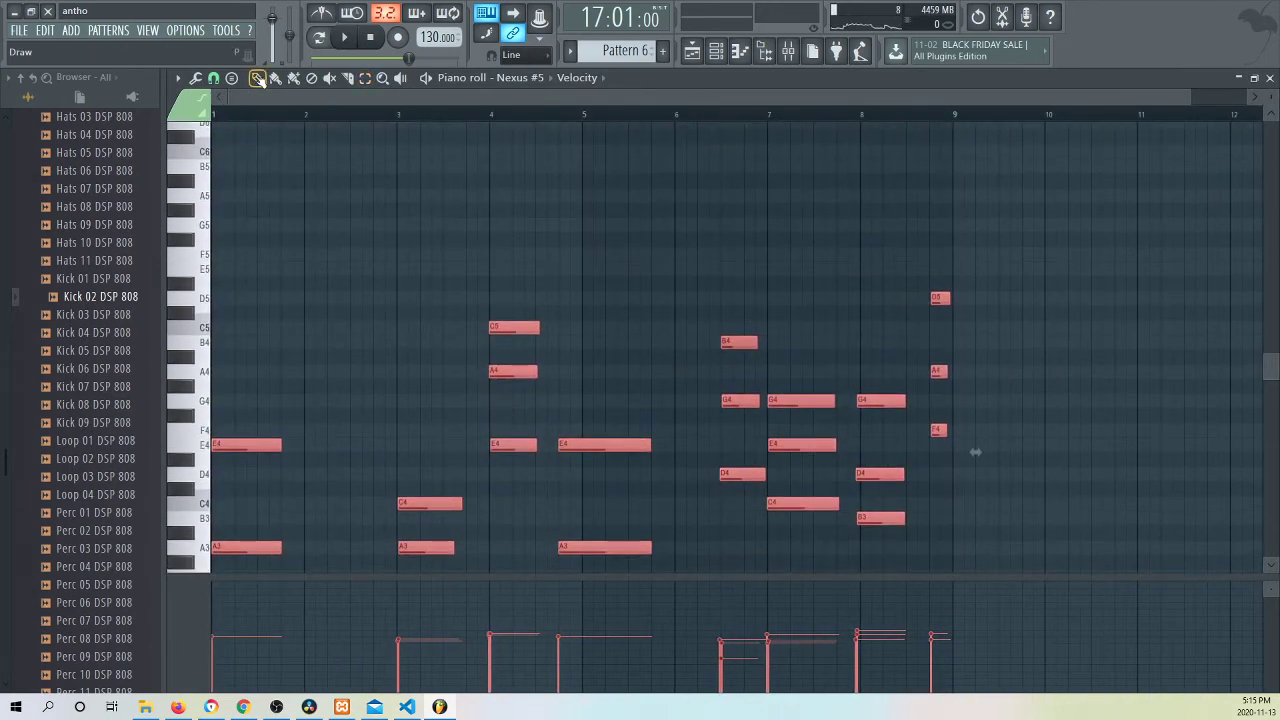
left_click(716, 51)
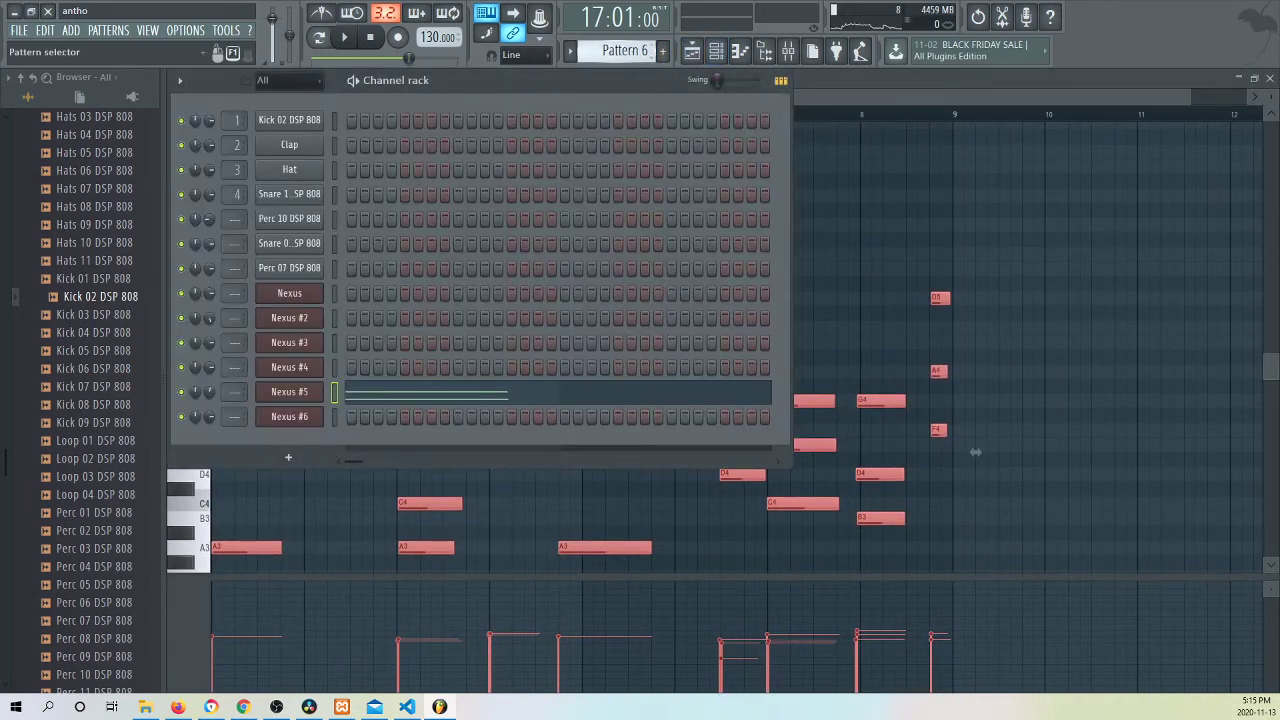
left_click(662, 51)
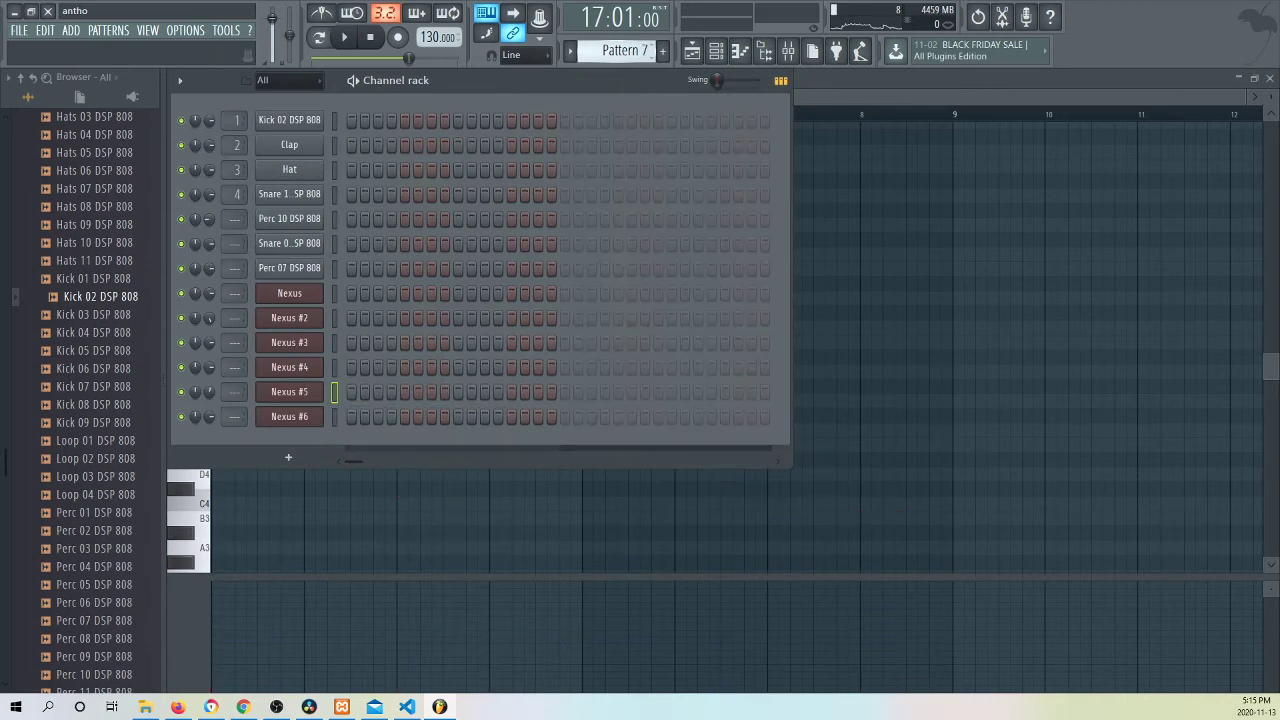
right_click(290, 418)
left_click(345, 416)
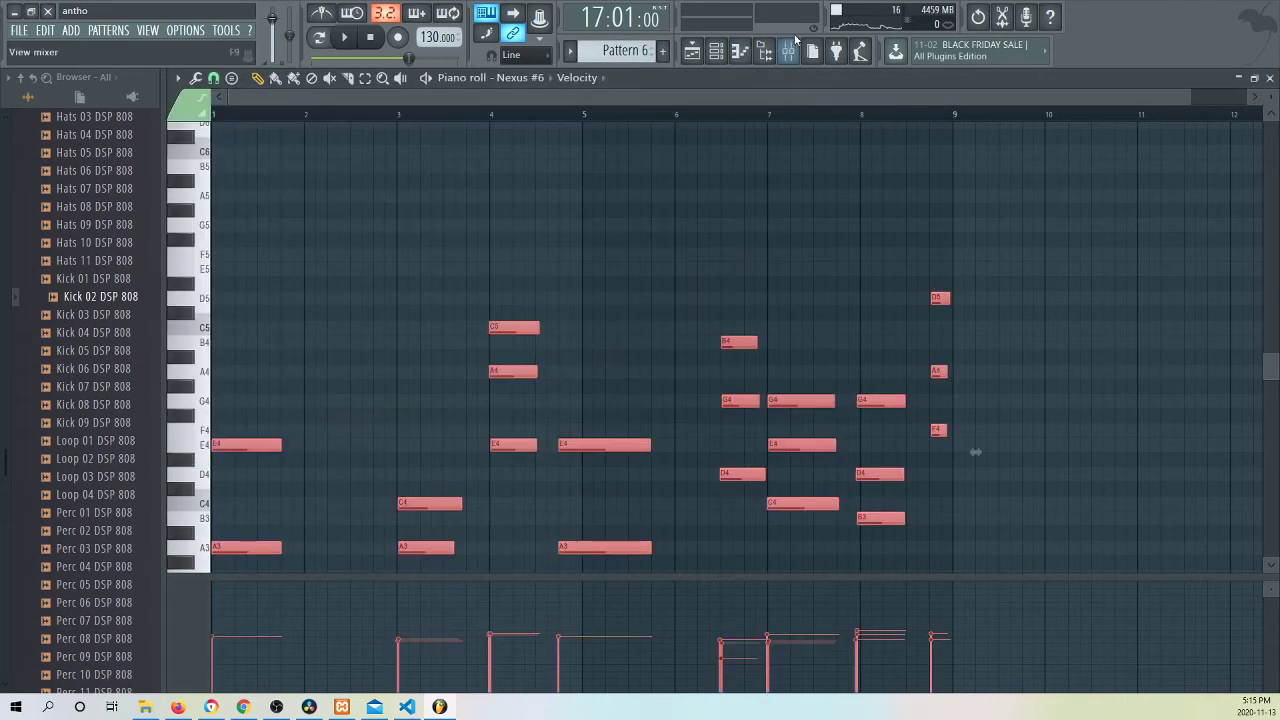
Step: Try layering a second Pattern 6 clip on Track 7 at bar 17 and play the arrangement
key("F5")
left_click(993, 449)
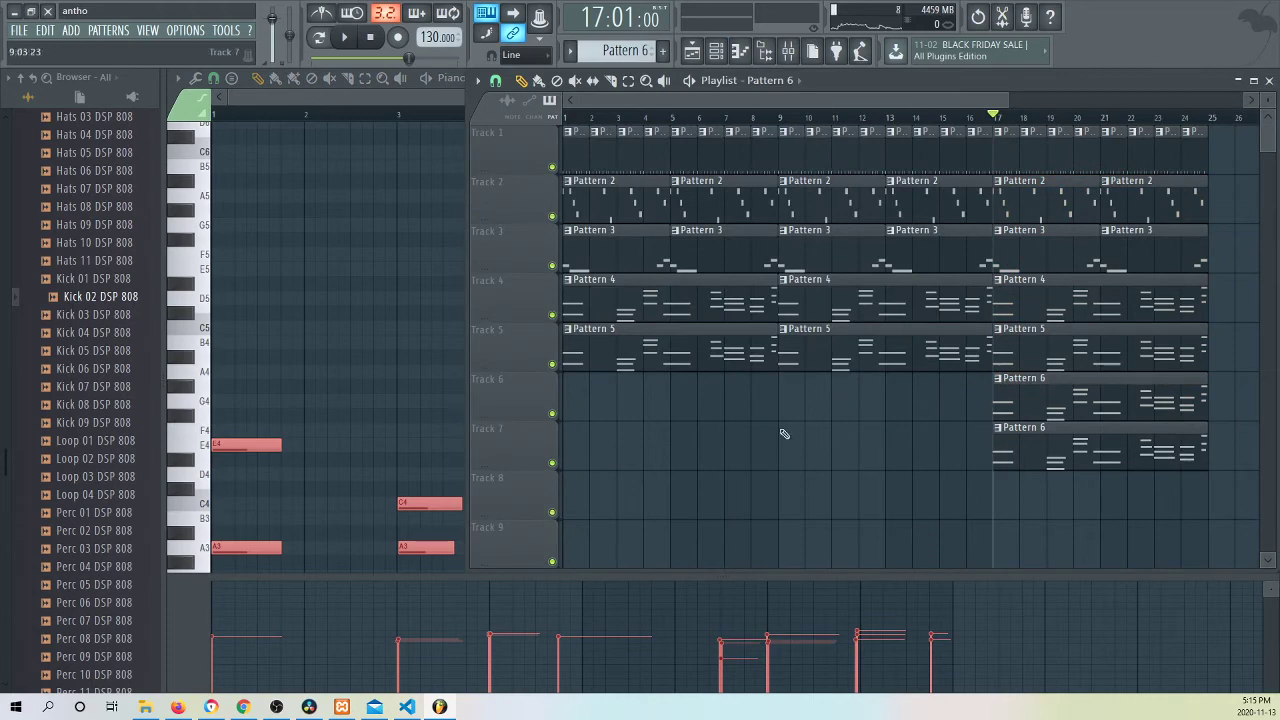
key("space")
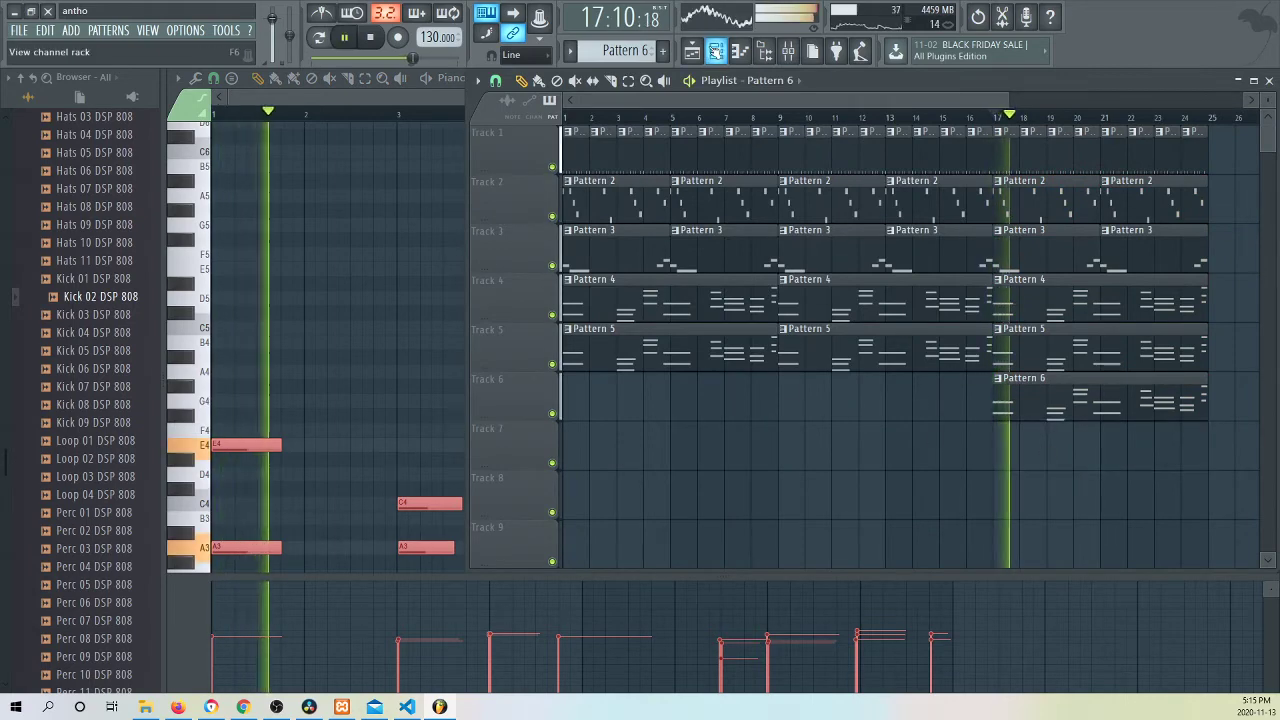
Step: Solo Nexus #6 with the TG Pressure preset, re-enable all channels, and play the full mix from bar 17
key("F6")
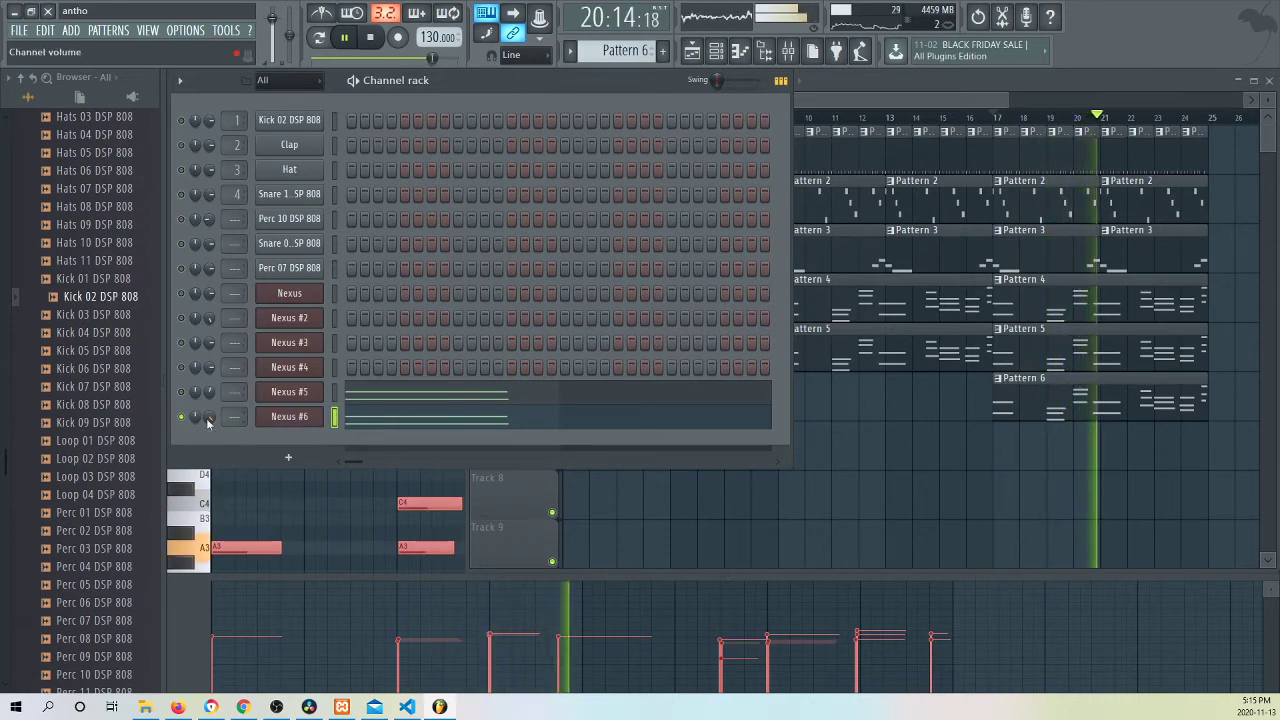
left_click(290, 416)
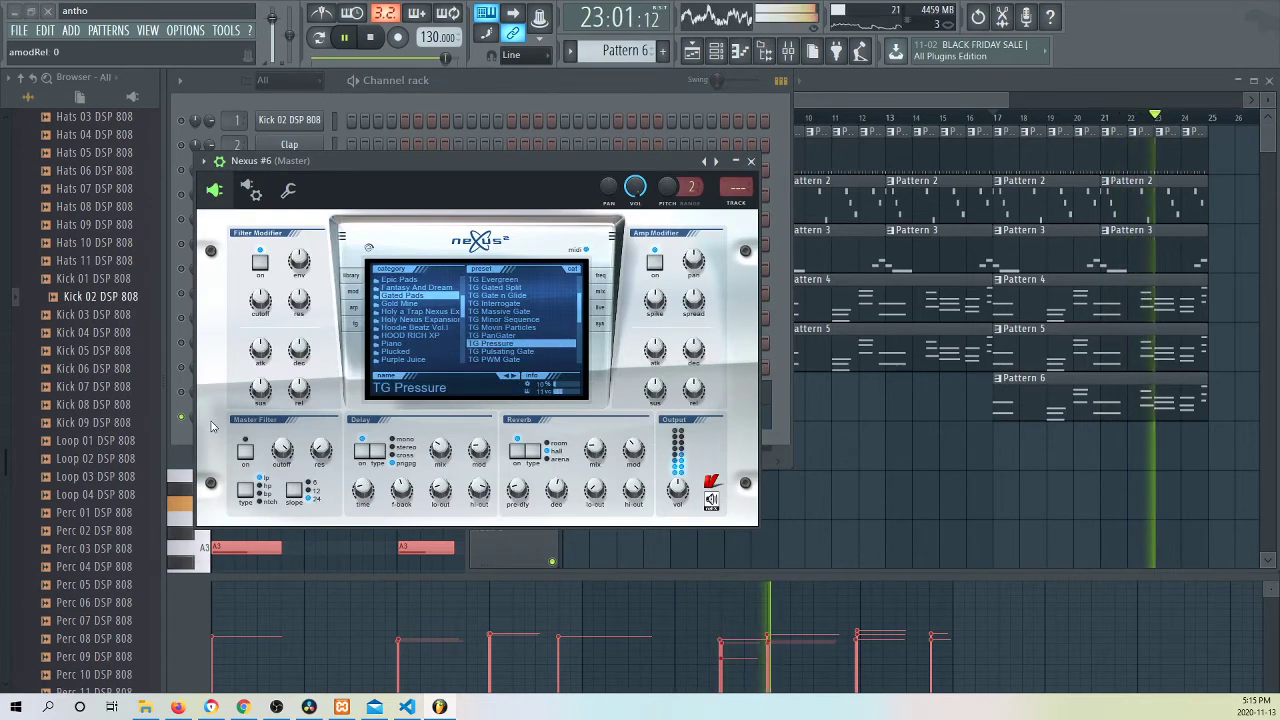
left_click(186, 432)
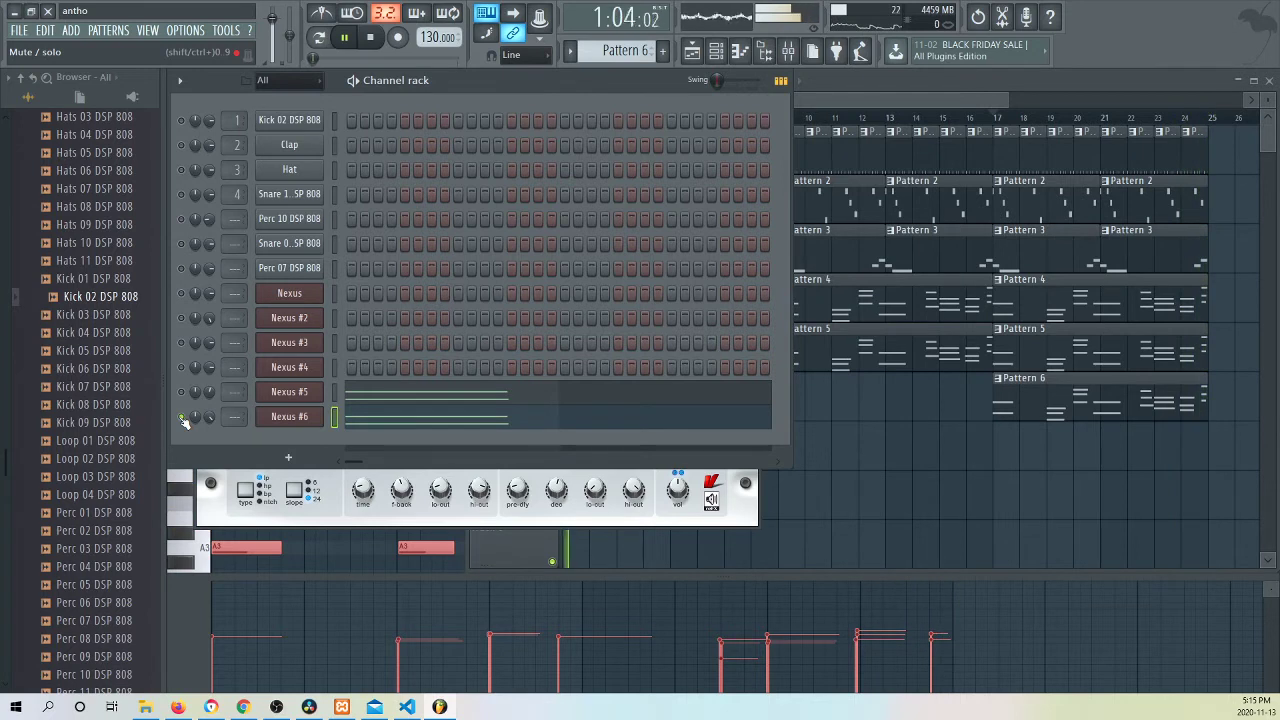
right_click(184, 421)
left_click(197, 428)
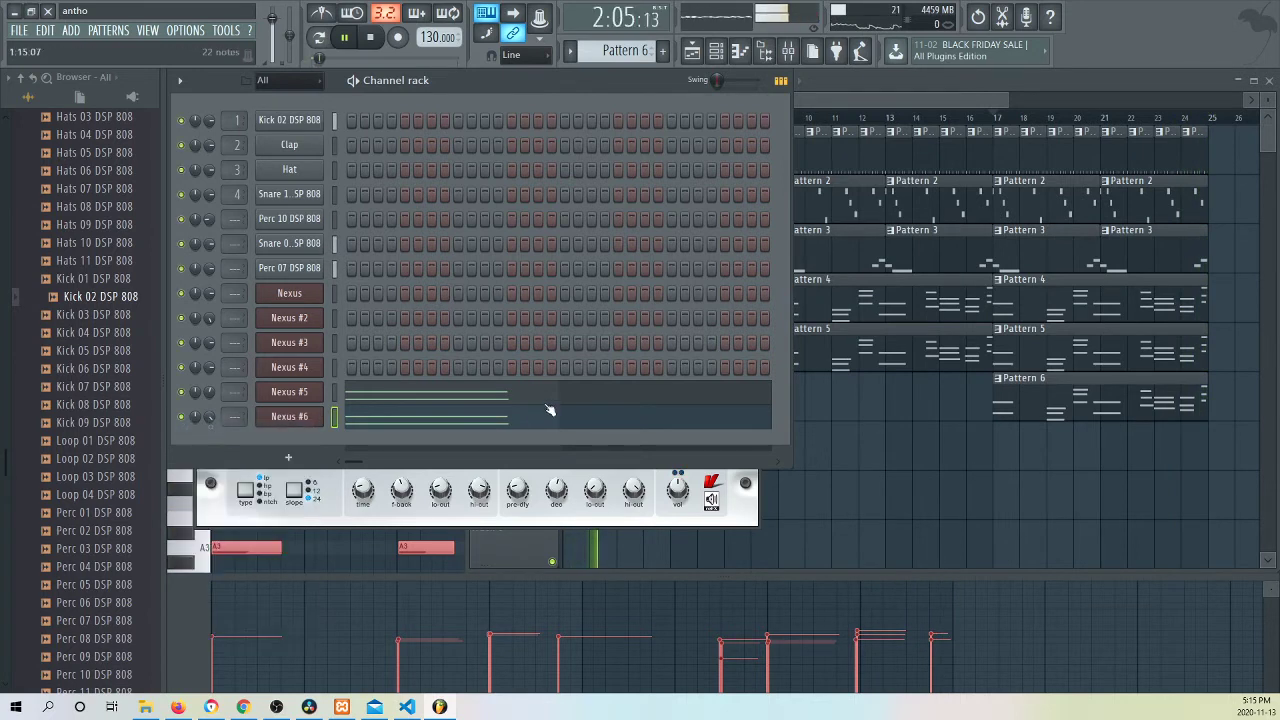
key("space")
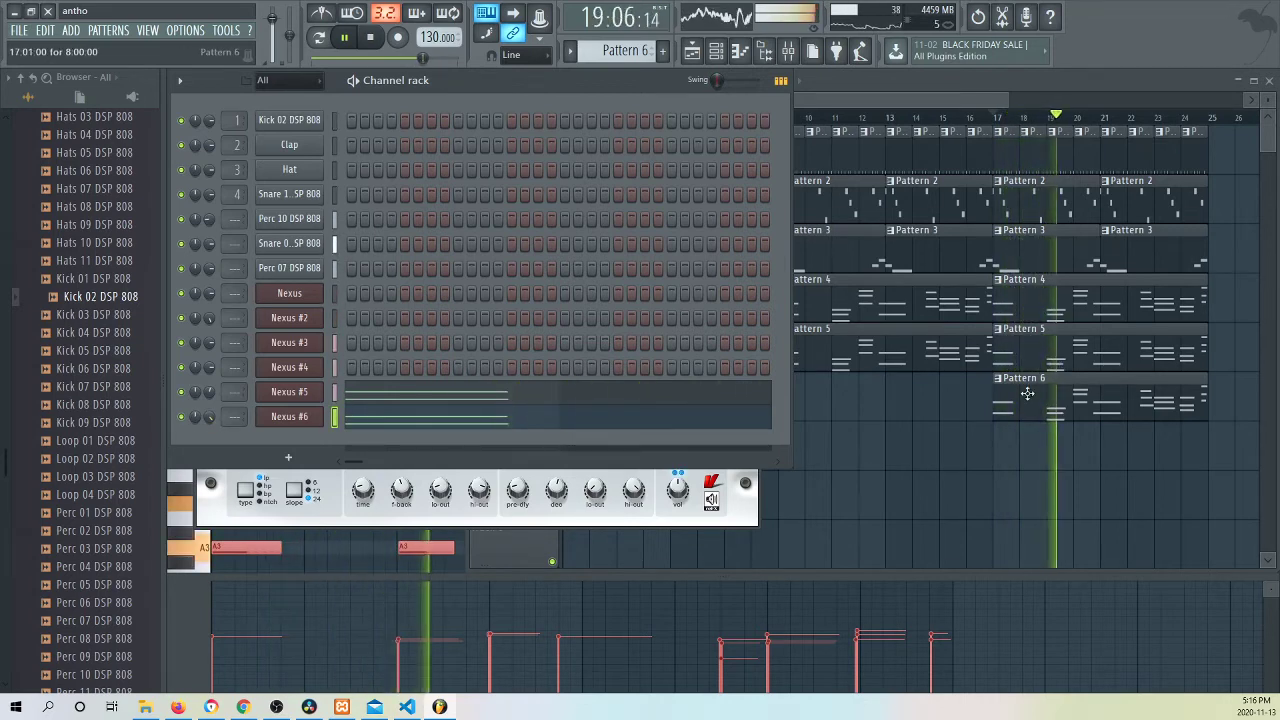
Step: Lengthen the E4 and A3 notes at bar 1 in the Nexus #5 piano roll to the start of bar 3
double_click(1057, 362)
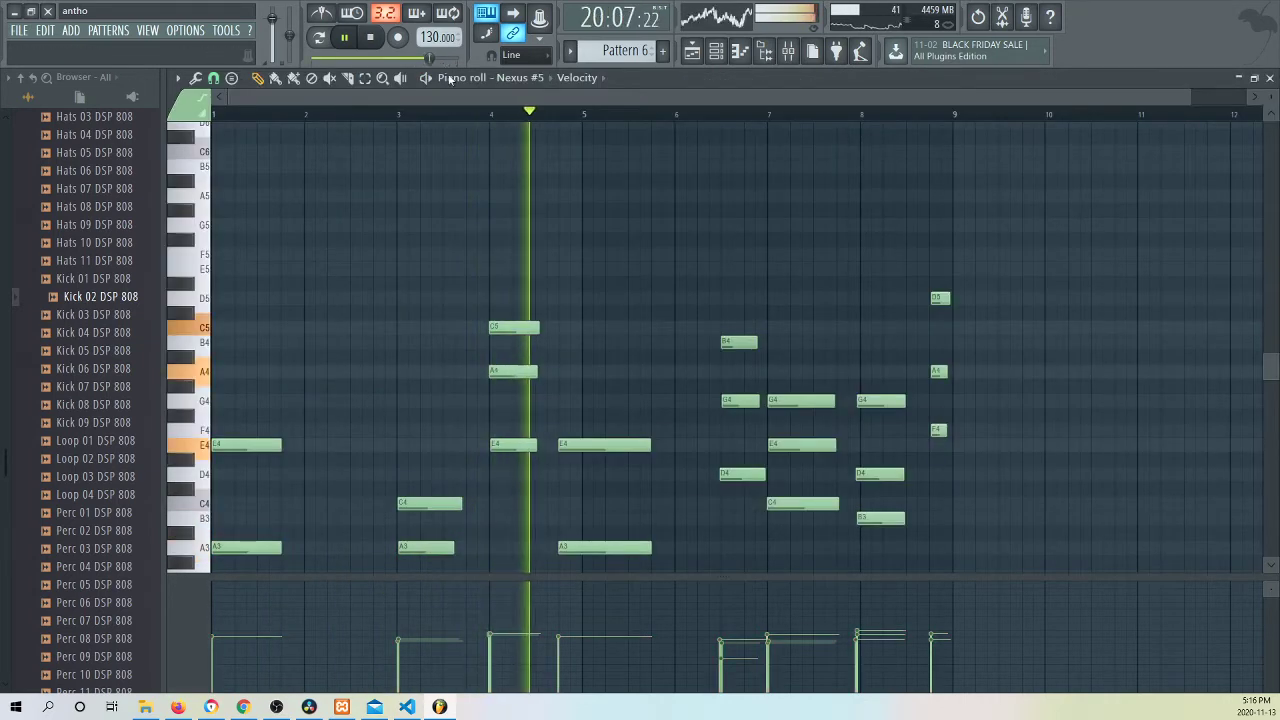
left_click_drag(265, 435, 235, 570)
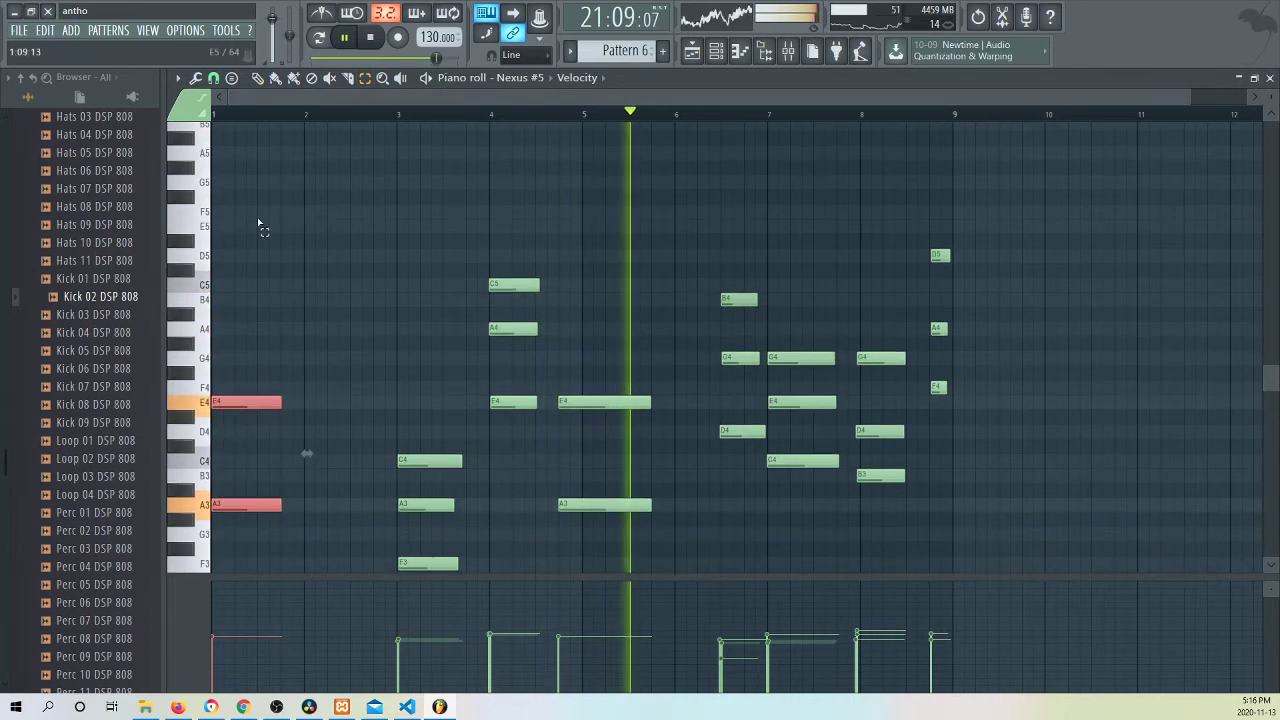
scroll(300, 252, "down", 3)
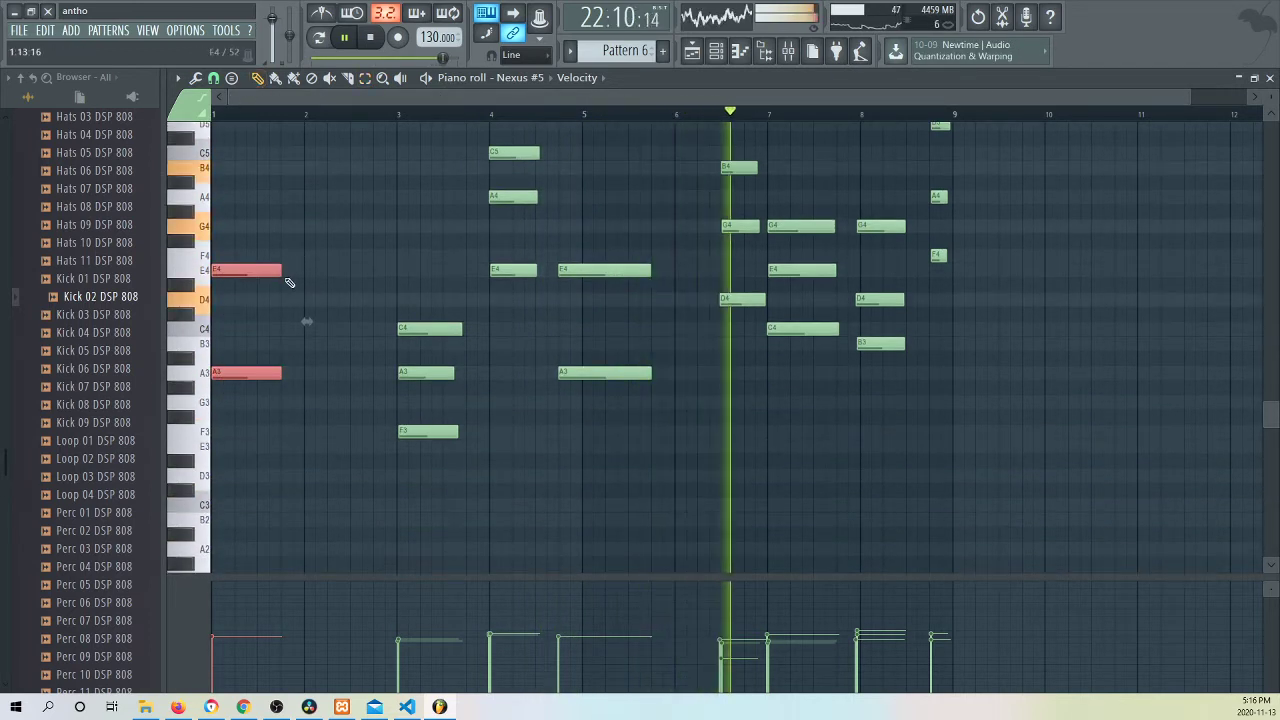
left_click_drag(284, 277, 394, 279)
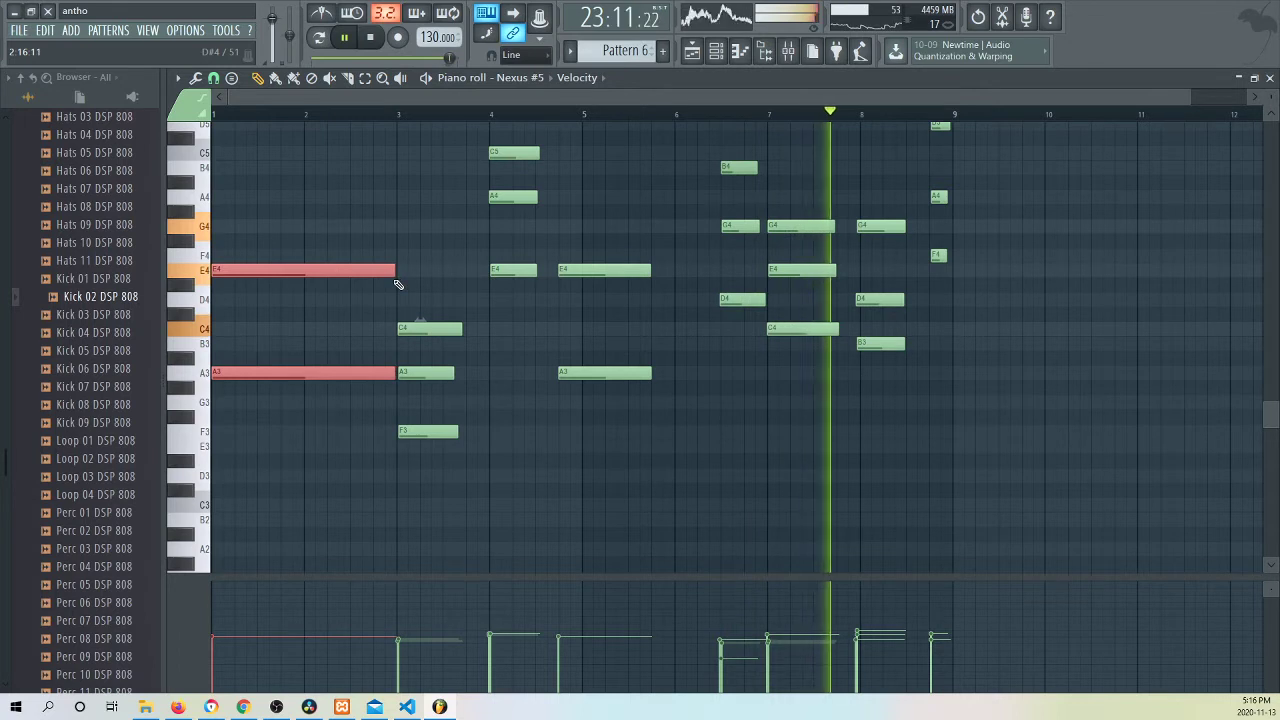
Step: Lengthen the C4, A3 and F3 chord at bar 3 in Nexus #5 to about the start of bar 4
left_click(367, 82)
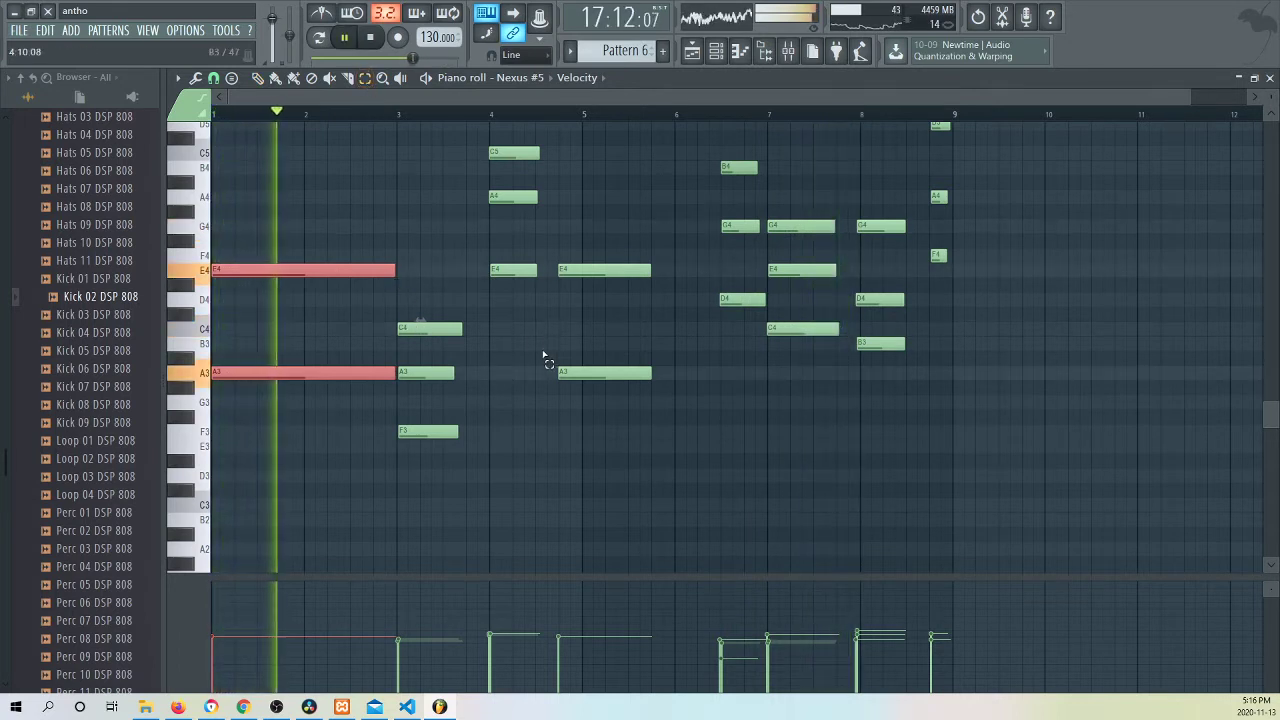
left_click_drag(486, 308, 431, 454)
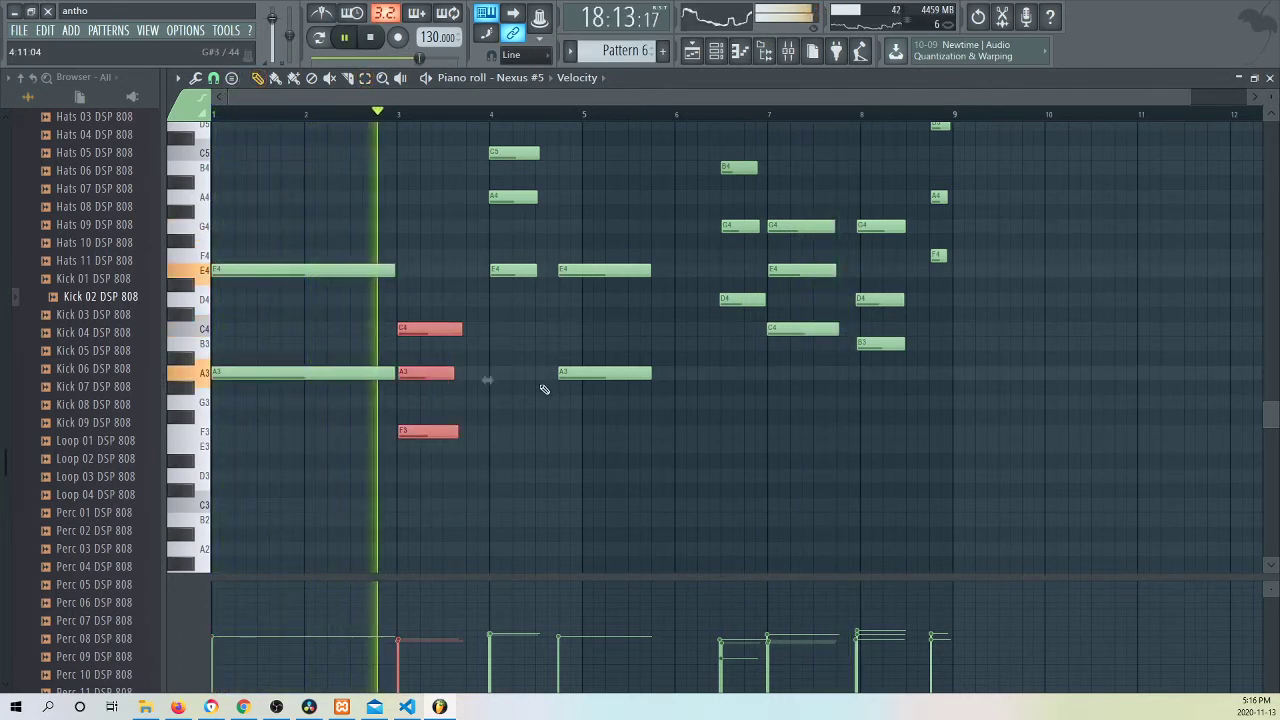
left_click_drag(462, 329, 489, 329)
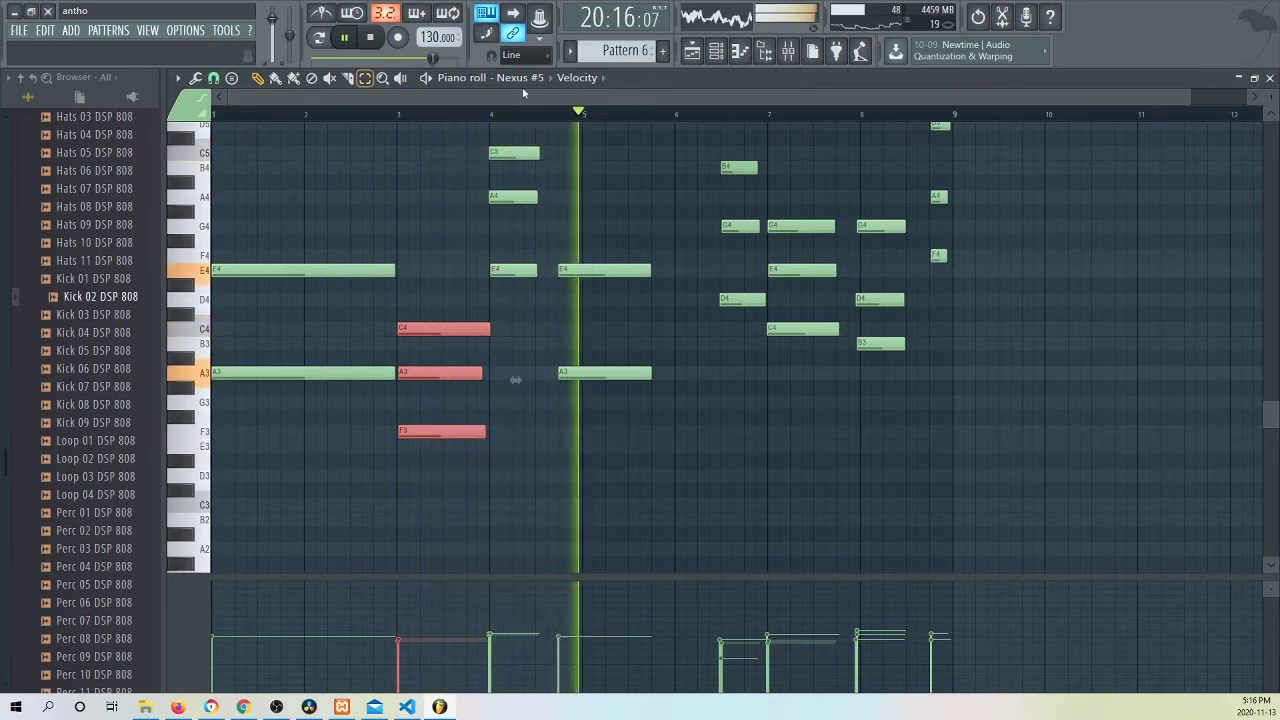
Step: Listen to the arrangement in the playlist with more bars in view, and stop playback
key("F5")
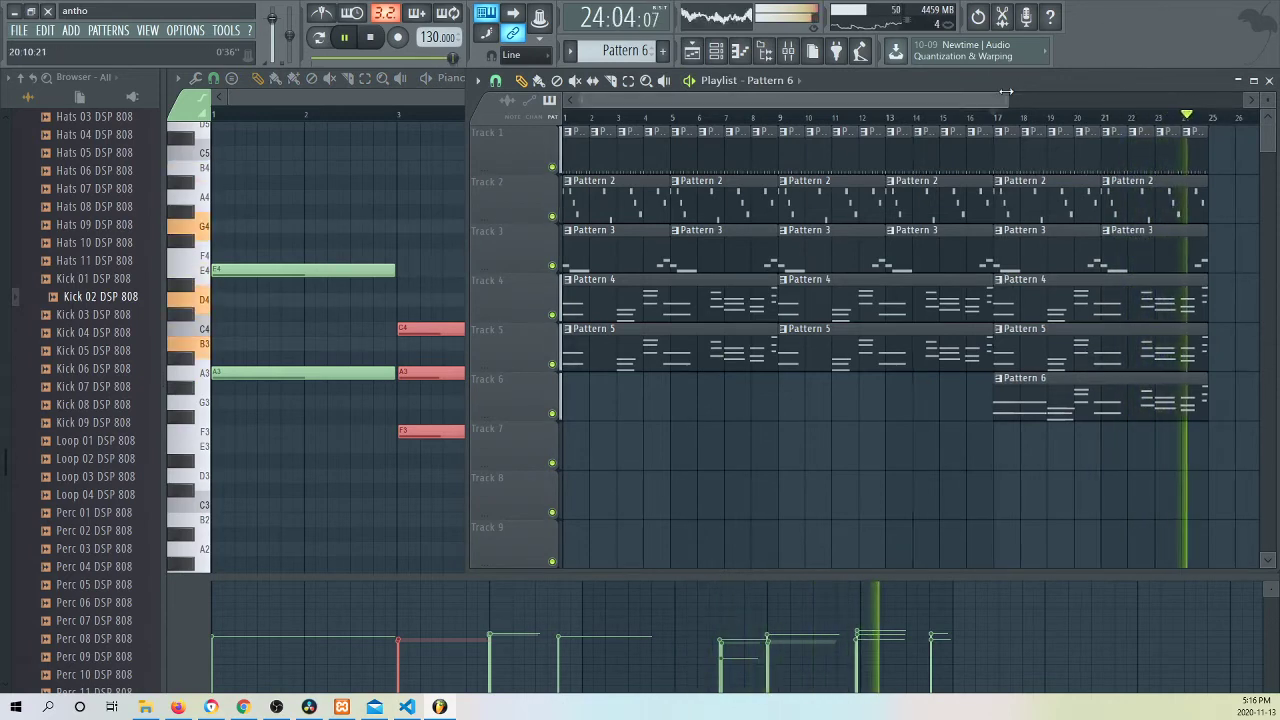
left_click_drag(1008, 99, 1064, 95)
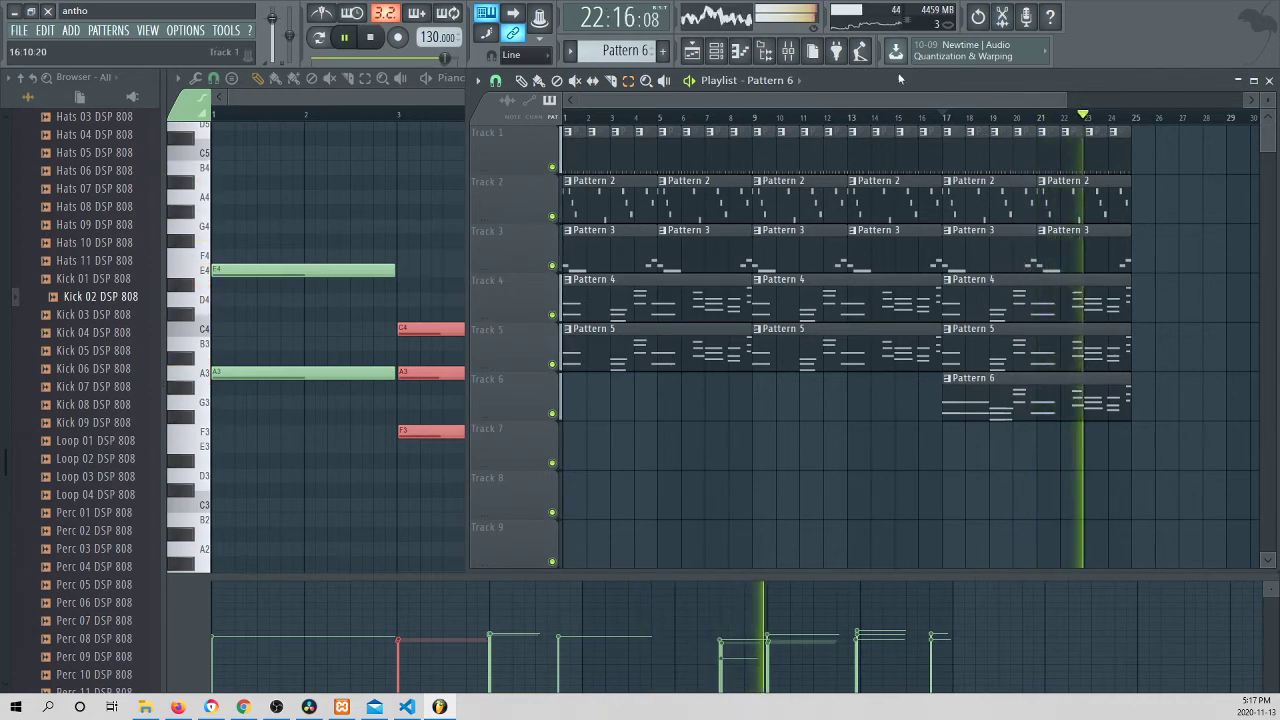
left_click(764, 52)
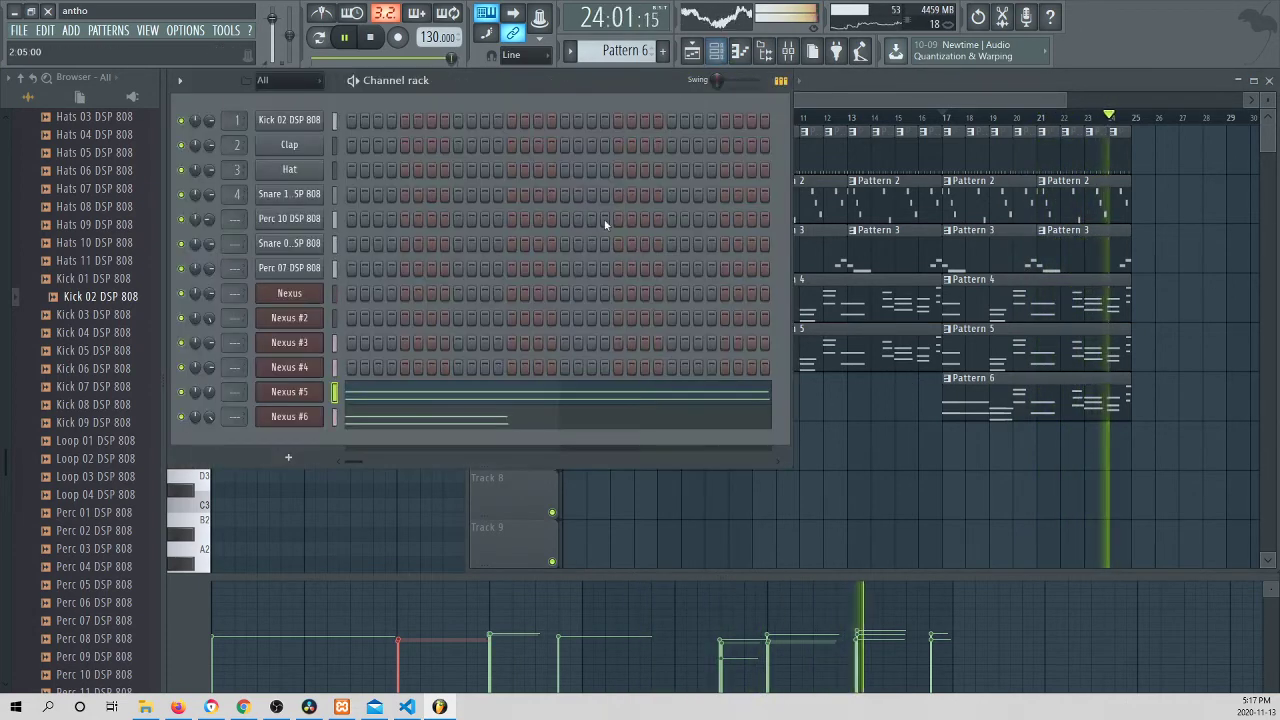
key("space")
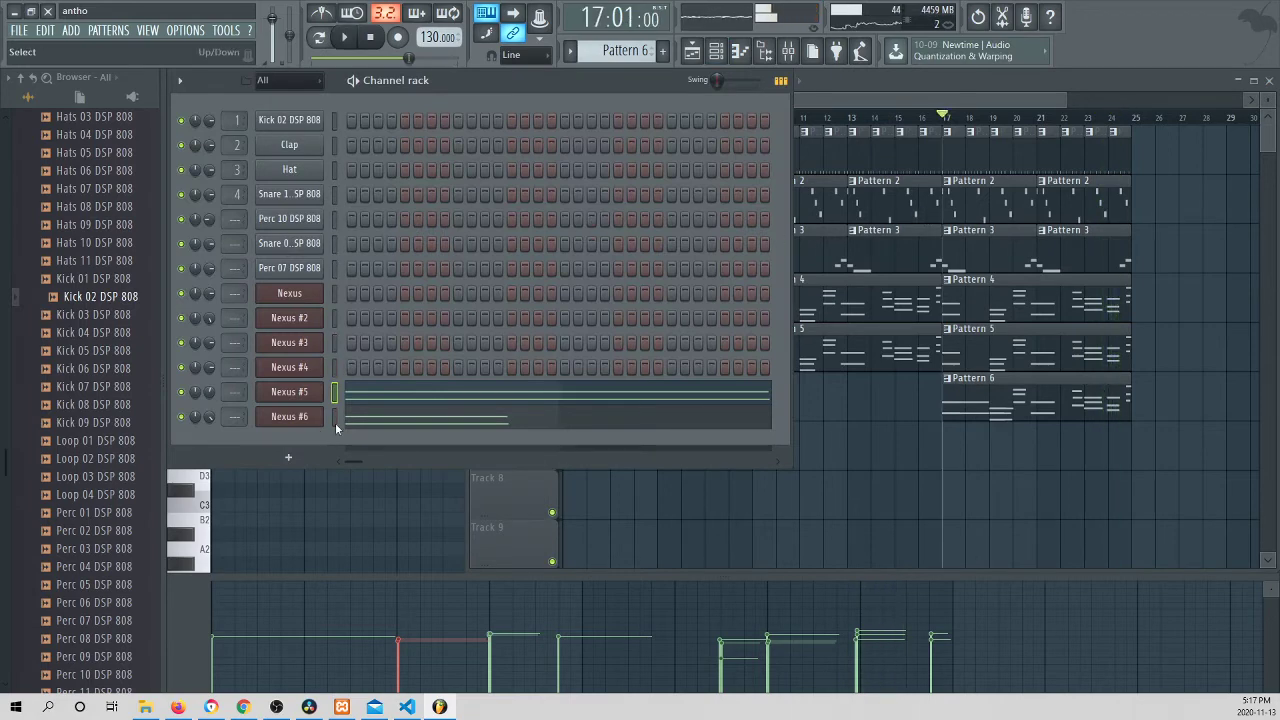
Step: Add another Nexus channel and load a PD preset from its Epic Pads category
left_click(289, 459)
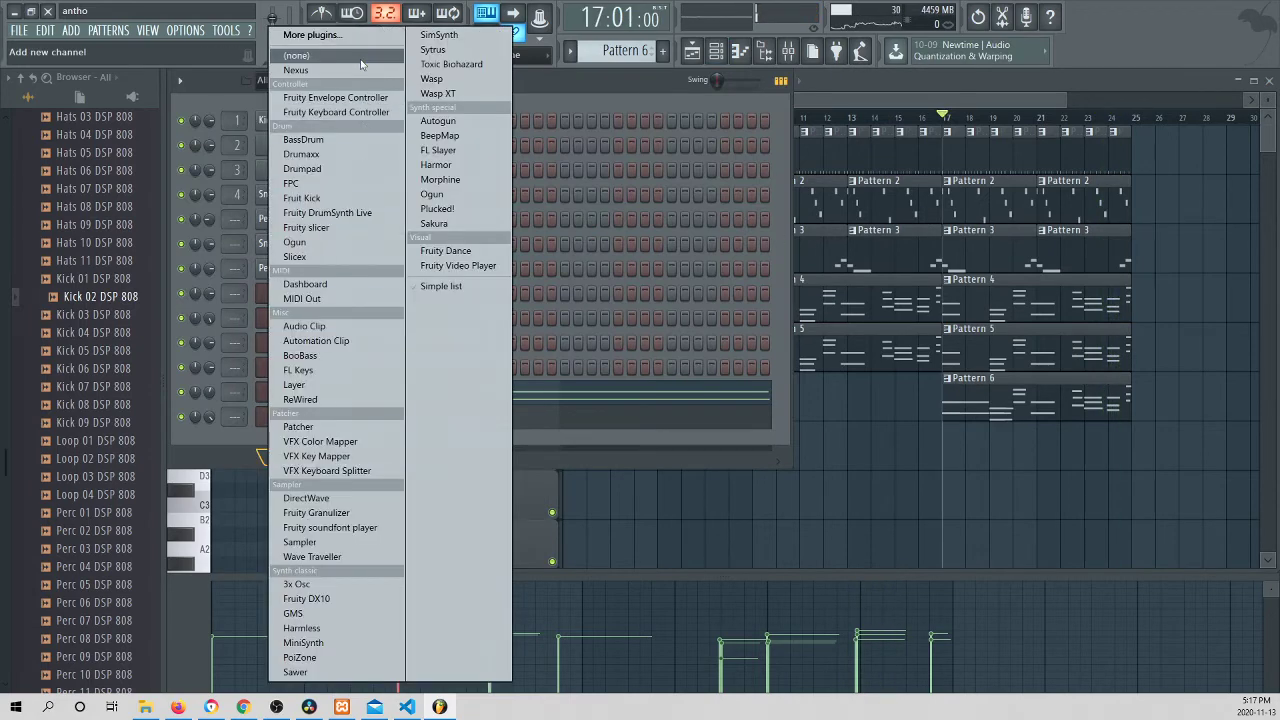
left_click(338, 75)
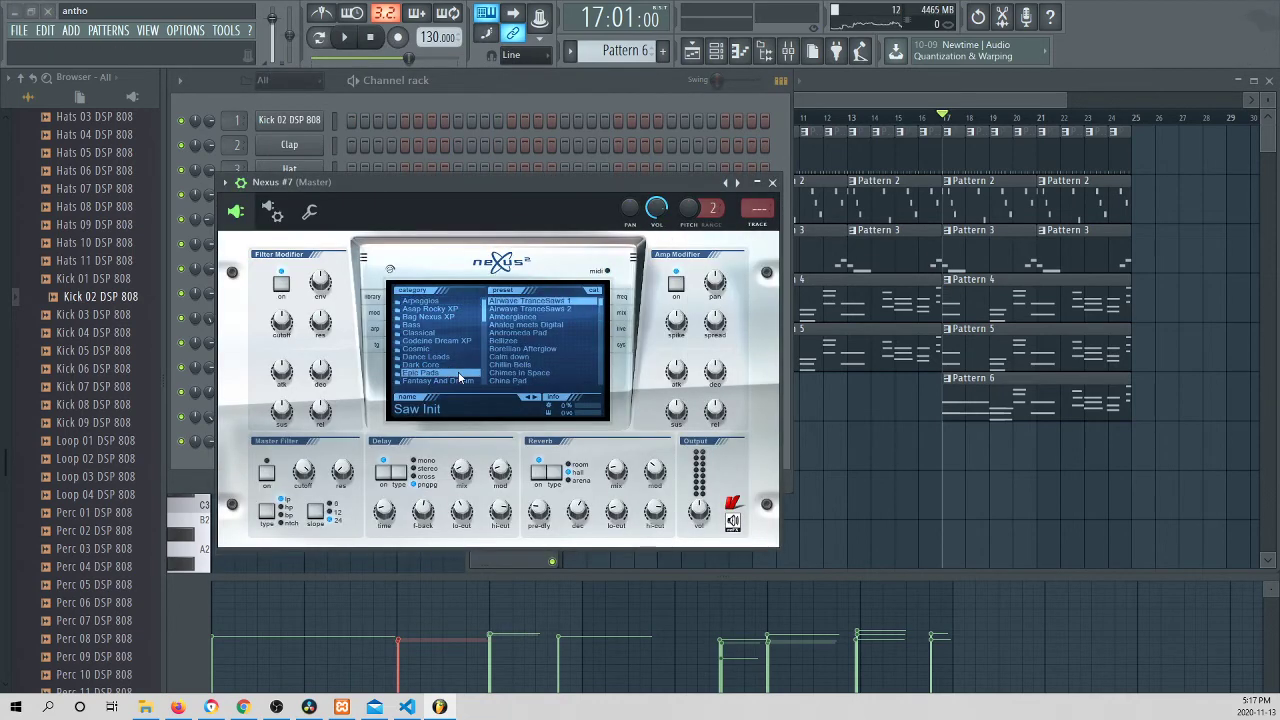
left_click(563, 350)
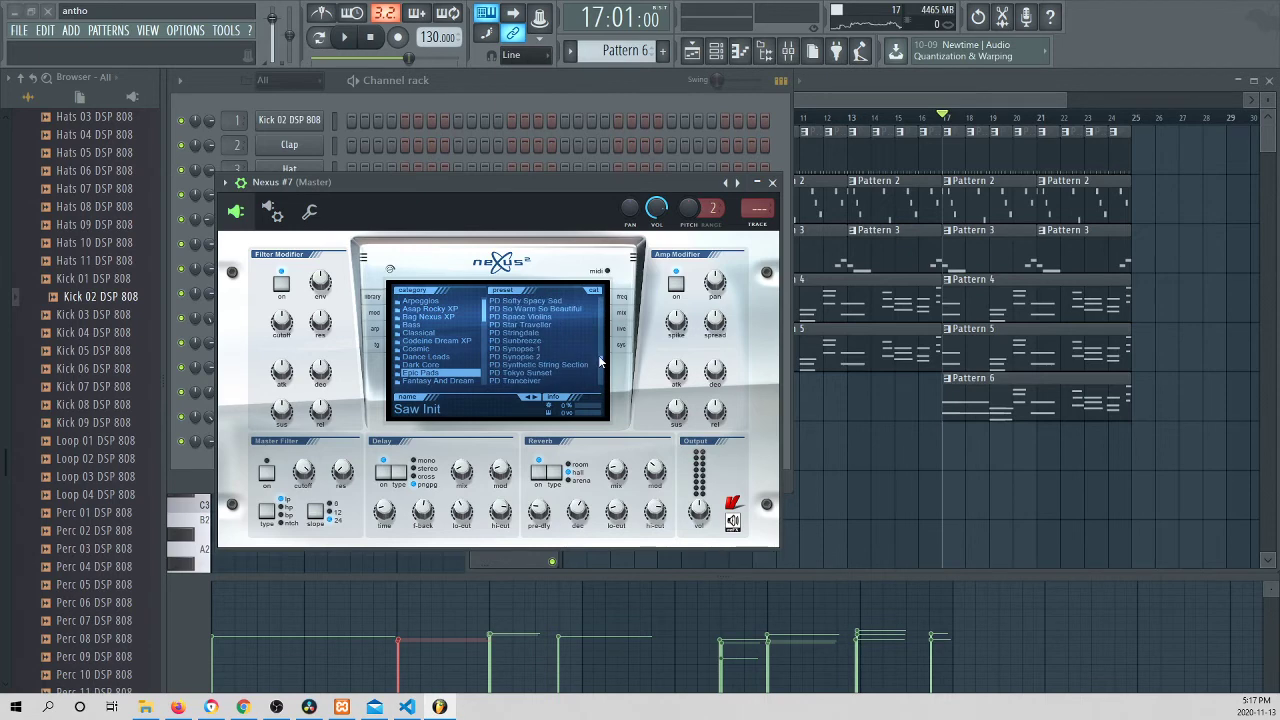
left_click(525, 333)
left_click(200, 458)
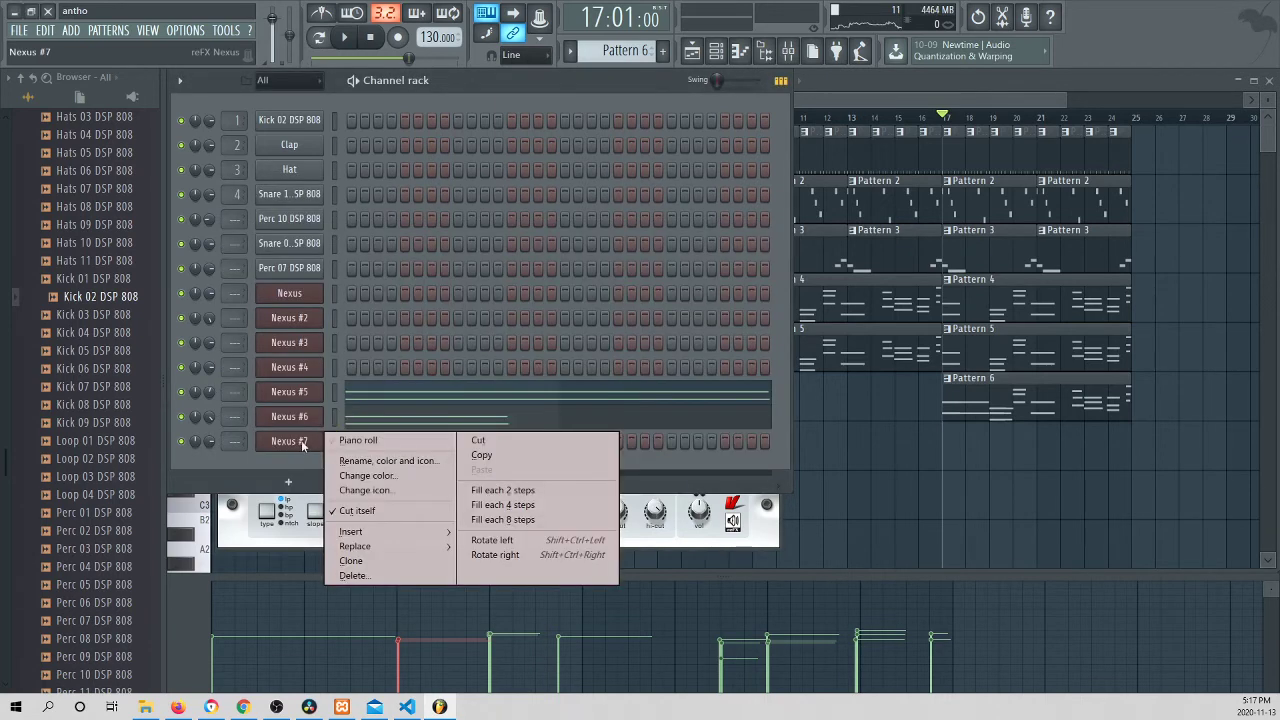
Step: Paste the copied chord notes into the piano roll of Nexus #7 in Pattern 6
right_click(301, 442)
left_click(345, 441)
key("ctrl+v")
Step: Play the arrangement from bar 17, solo Nexus #7 to hear the pad alone, and stop playback
left_click(693, 51)
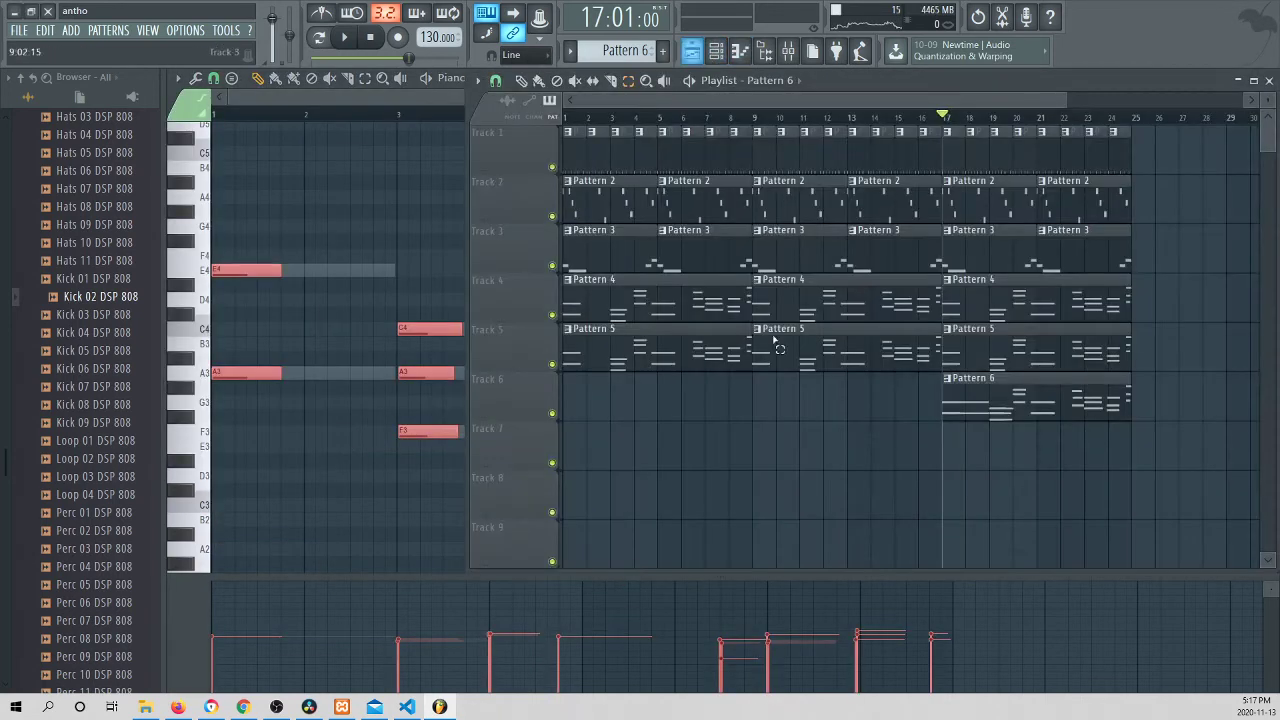
key("space")
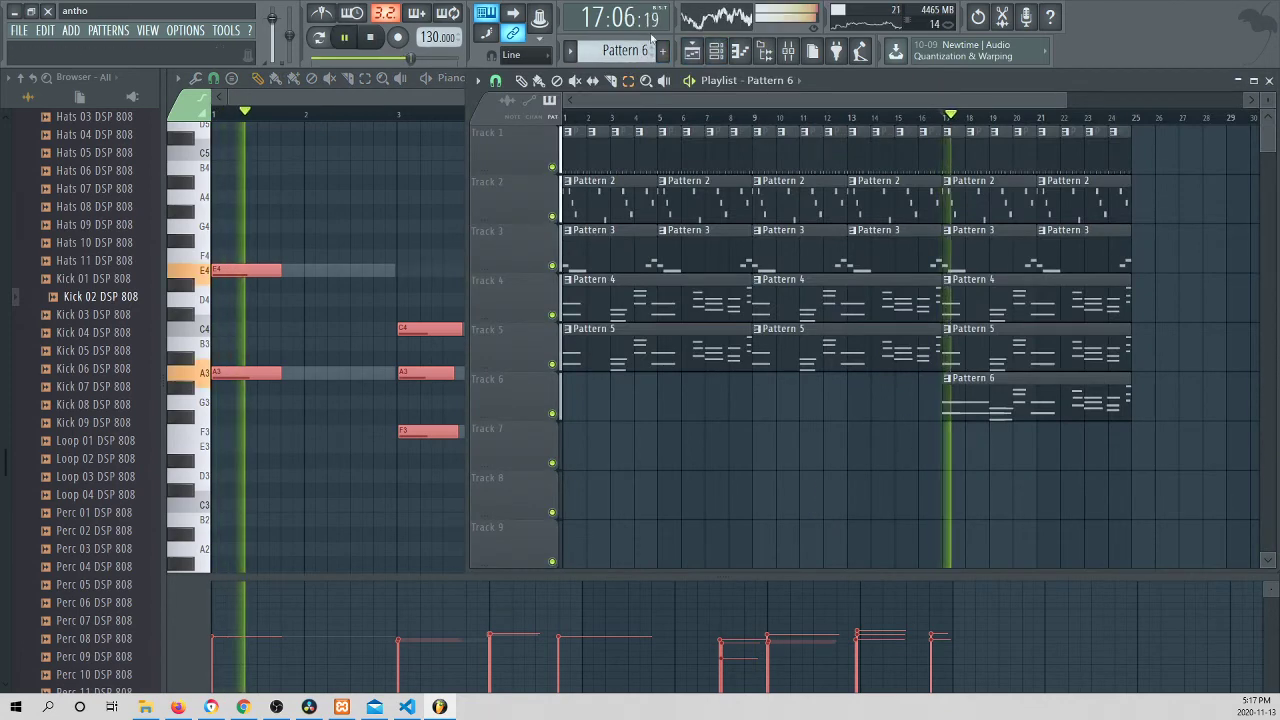
left_click(716, 51)
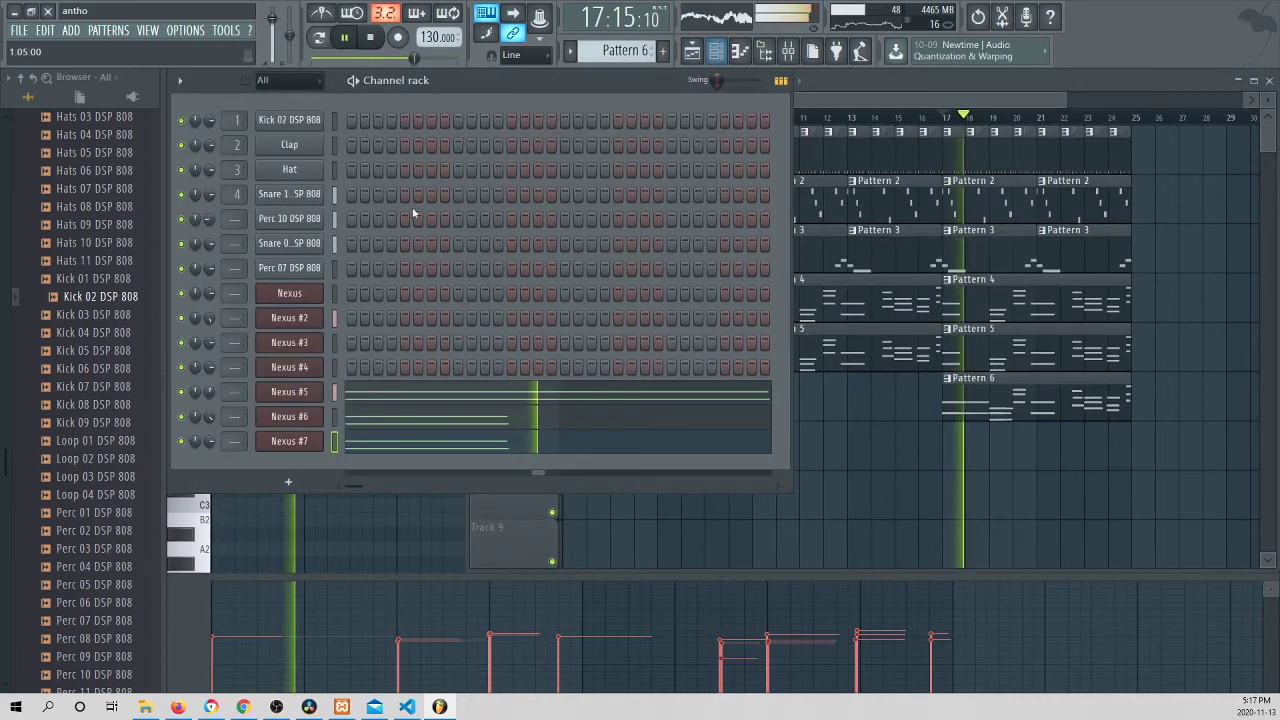
right_click(182, 441)
left_click(202, 452)
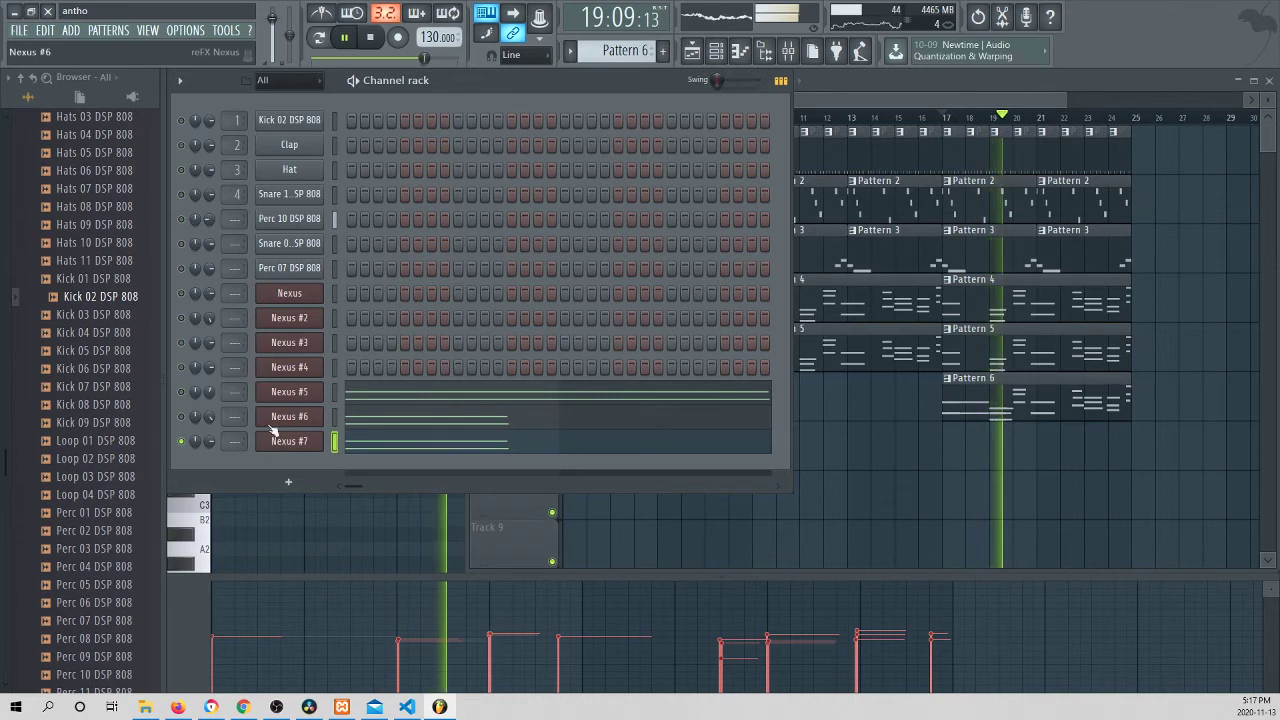
key("space")
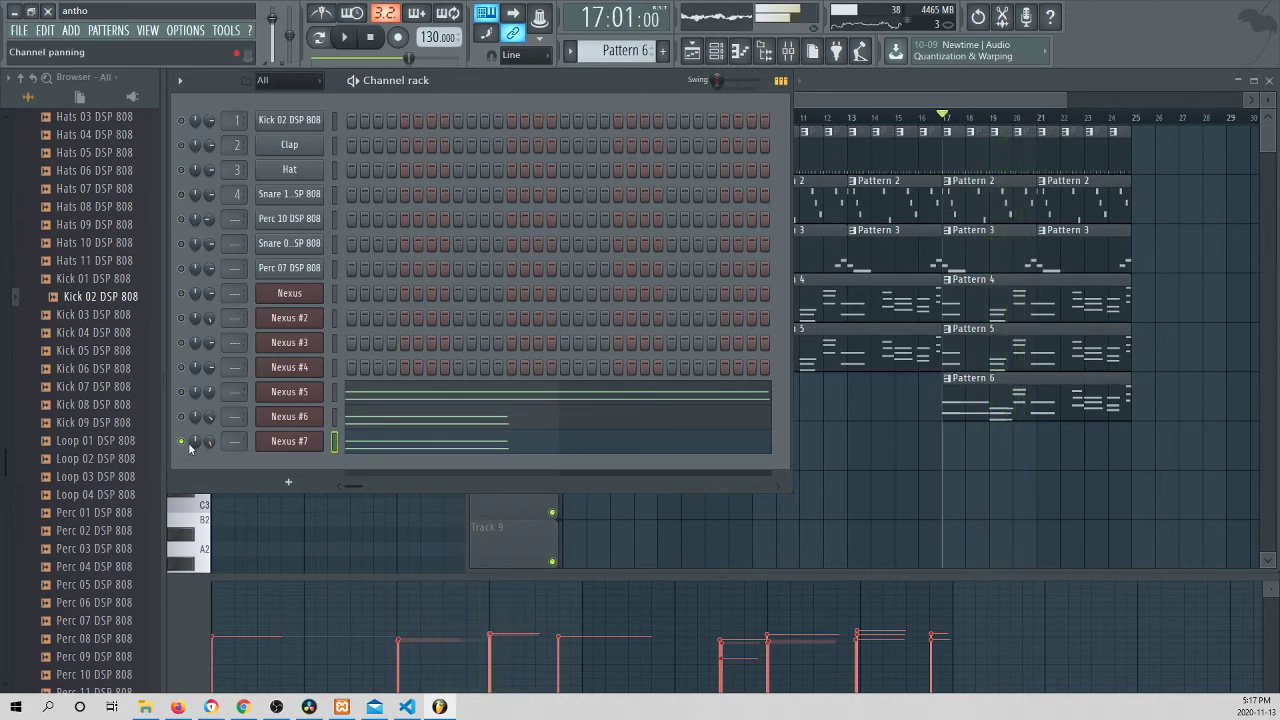
Step: Turn off the Nexus #7 solo and replay the mix from bar 17 with Nexus #5 and Nexus #6 muted
right_click(183, 443)
left_click(202, 452)
key("space")
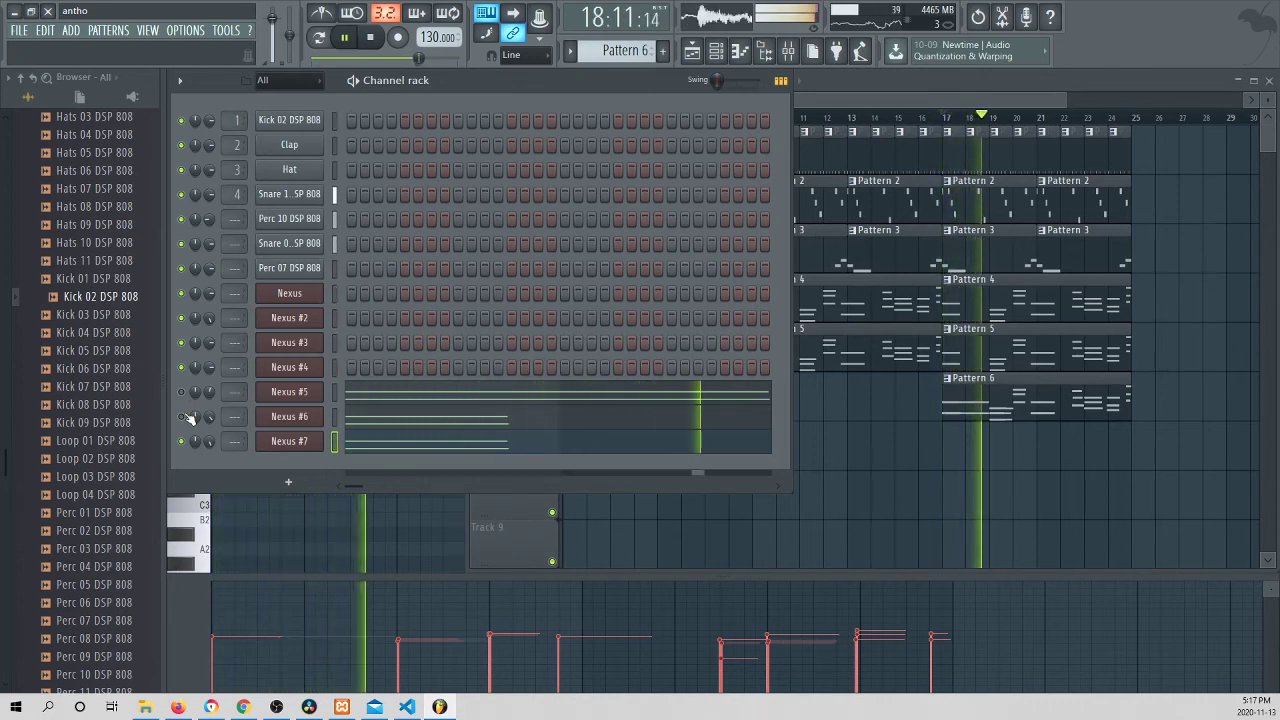
left_click(830, 97)
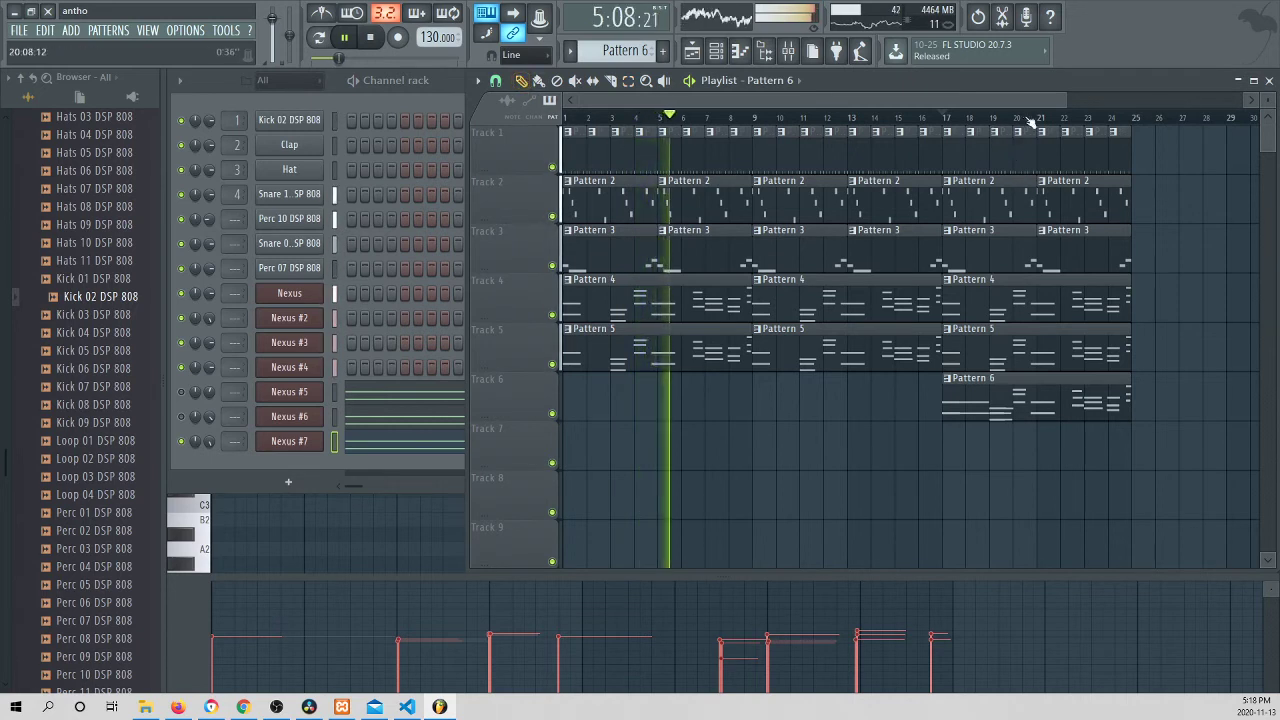
left_click(948, 120)
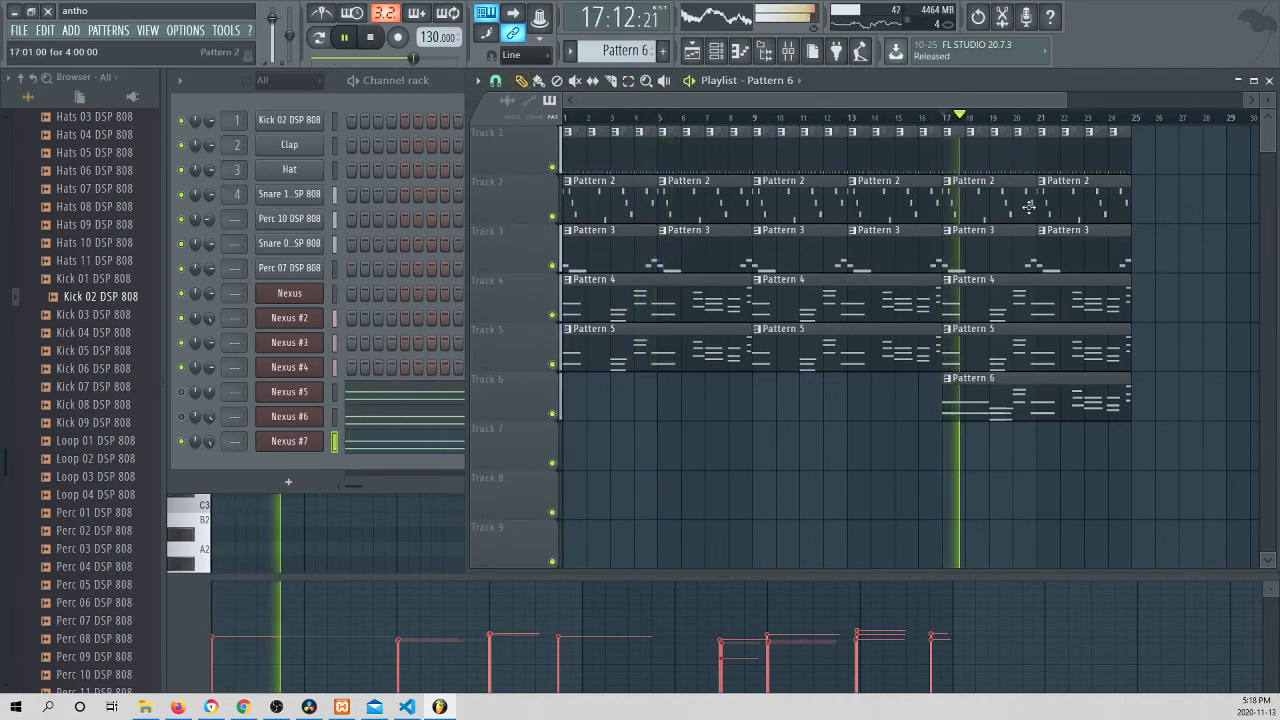
Step: Solo Nexus #7 during playback, re-enable all channels, and stop playback with the playlist in front
left_click(184, 443)
right_click(184, 443)
left_click(222, 447)
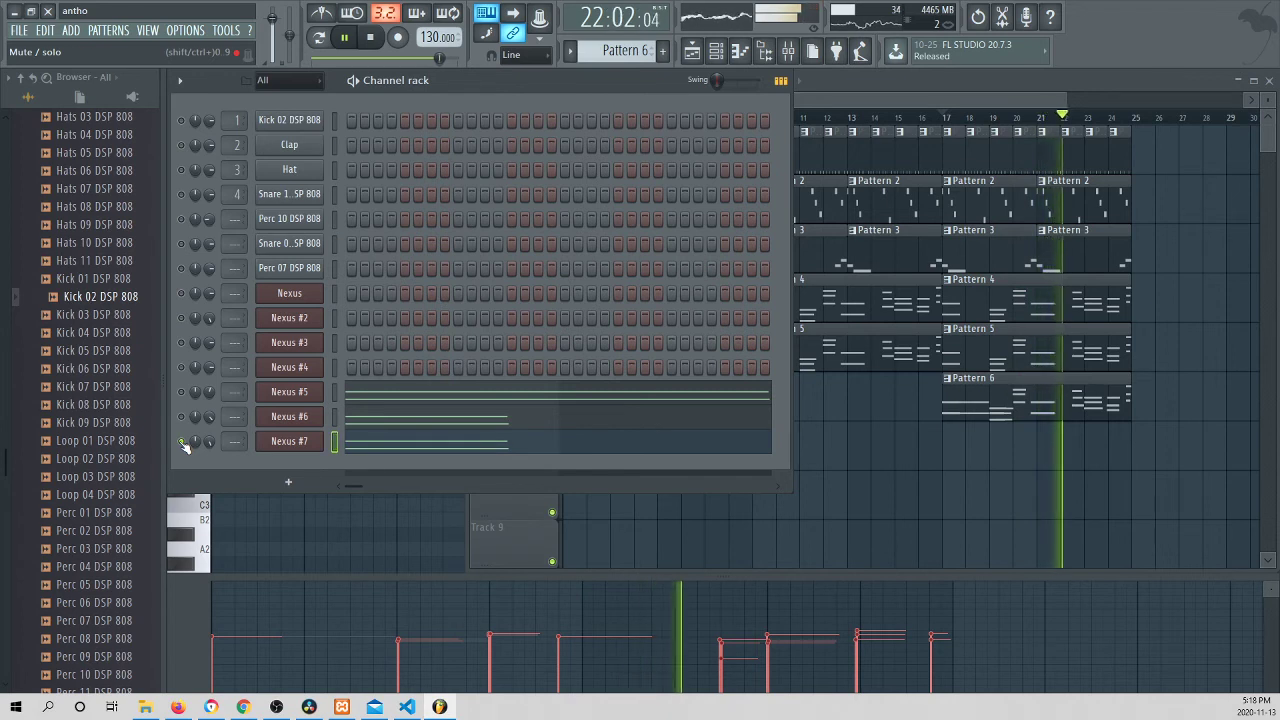
right_click(187, 447)
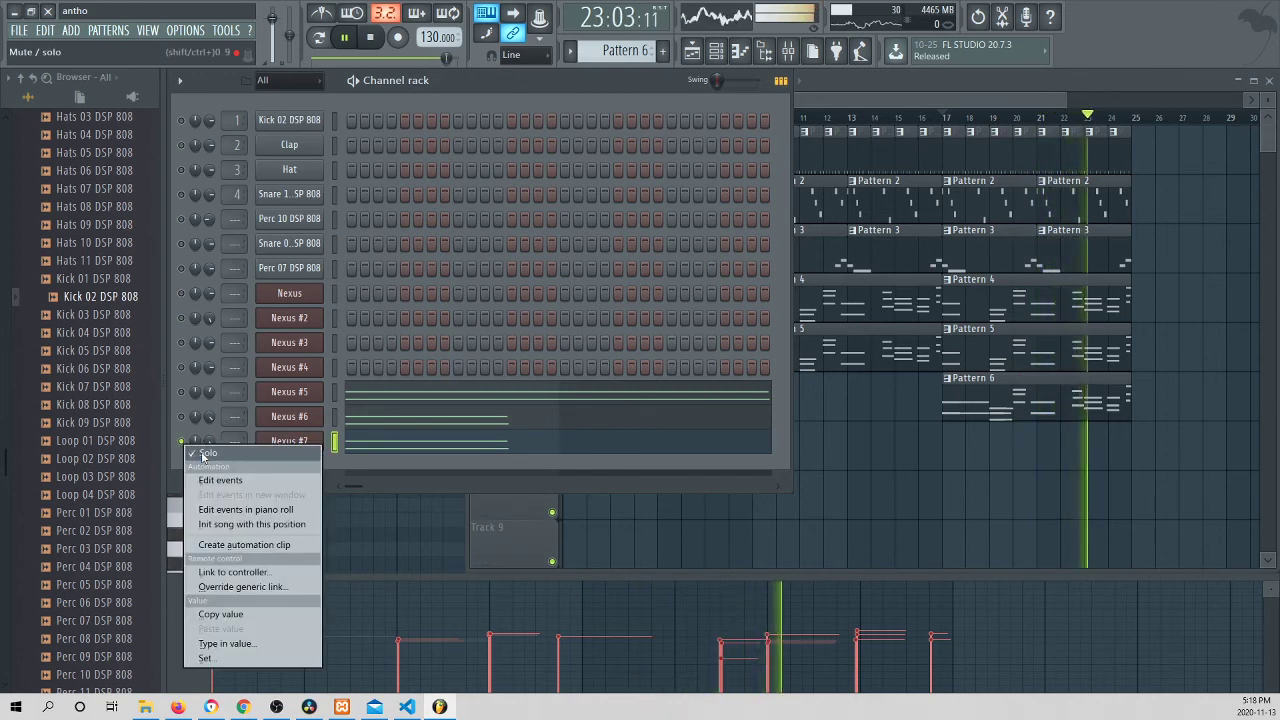
left_click(203, 455)
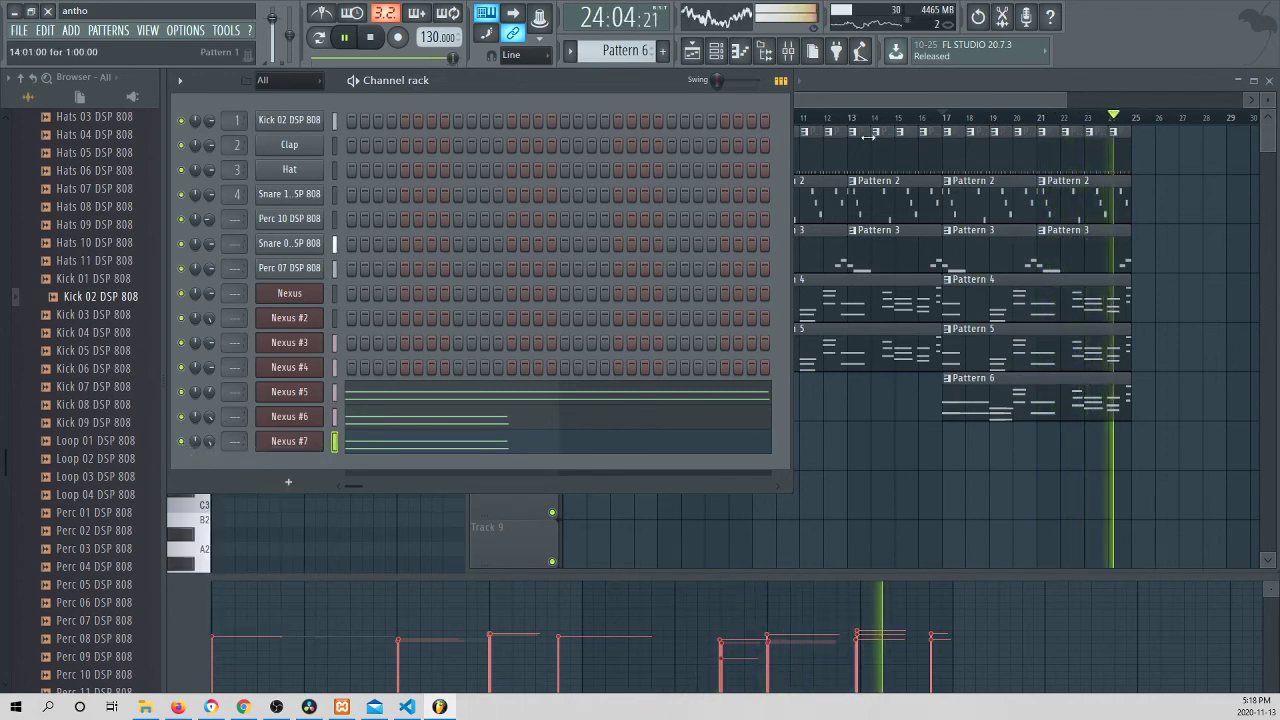
left_click(849, 105)
key("space")
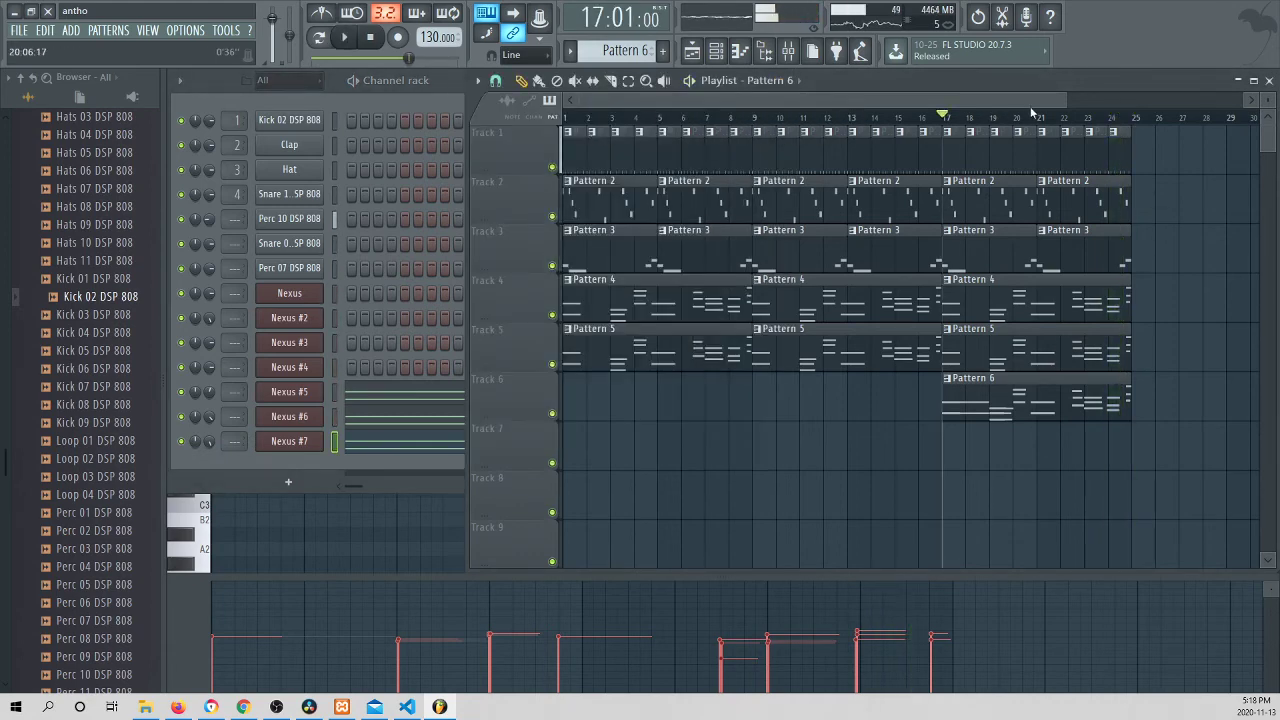
Step: Duplicate all playlist clips twice in sequence up to bar 73, and repeat the final eight bars from bar 65 once more
left_click_drag(1063, 103, 1240, 103)
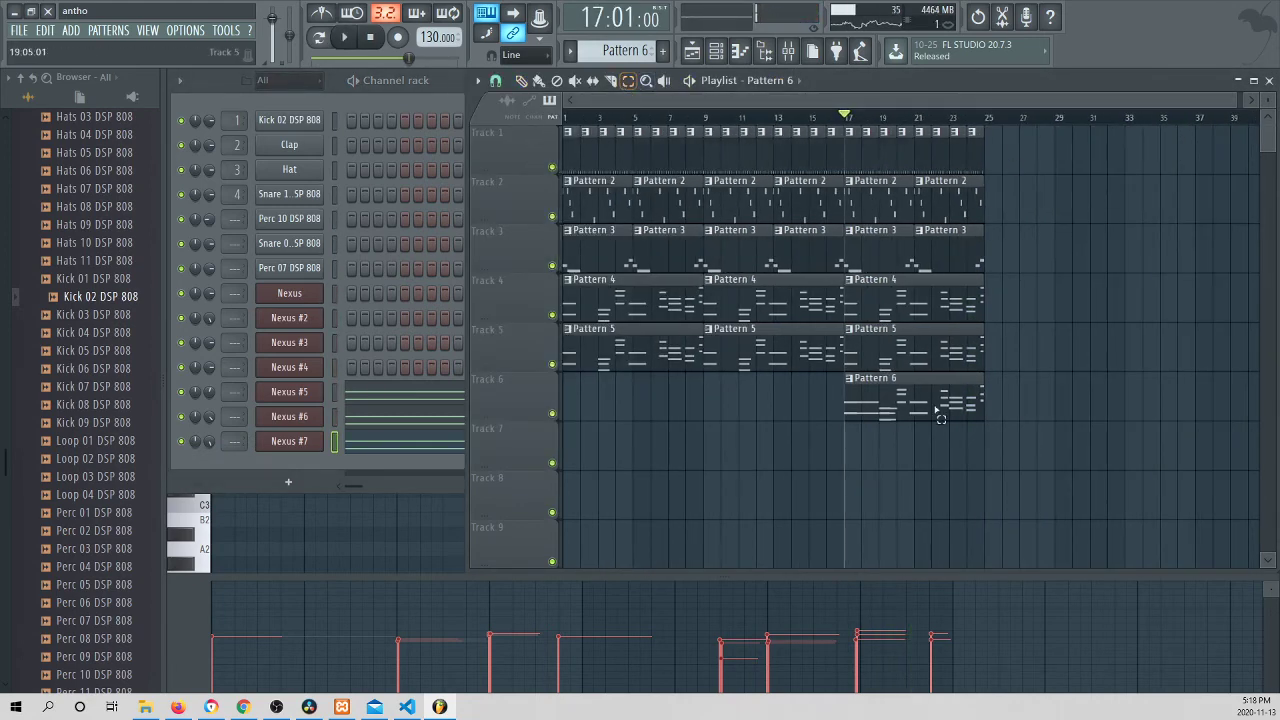
key("ctrl+a")
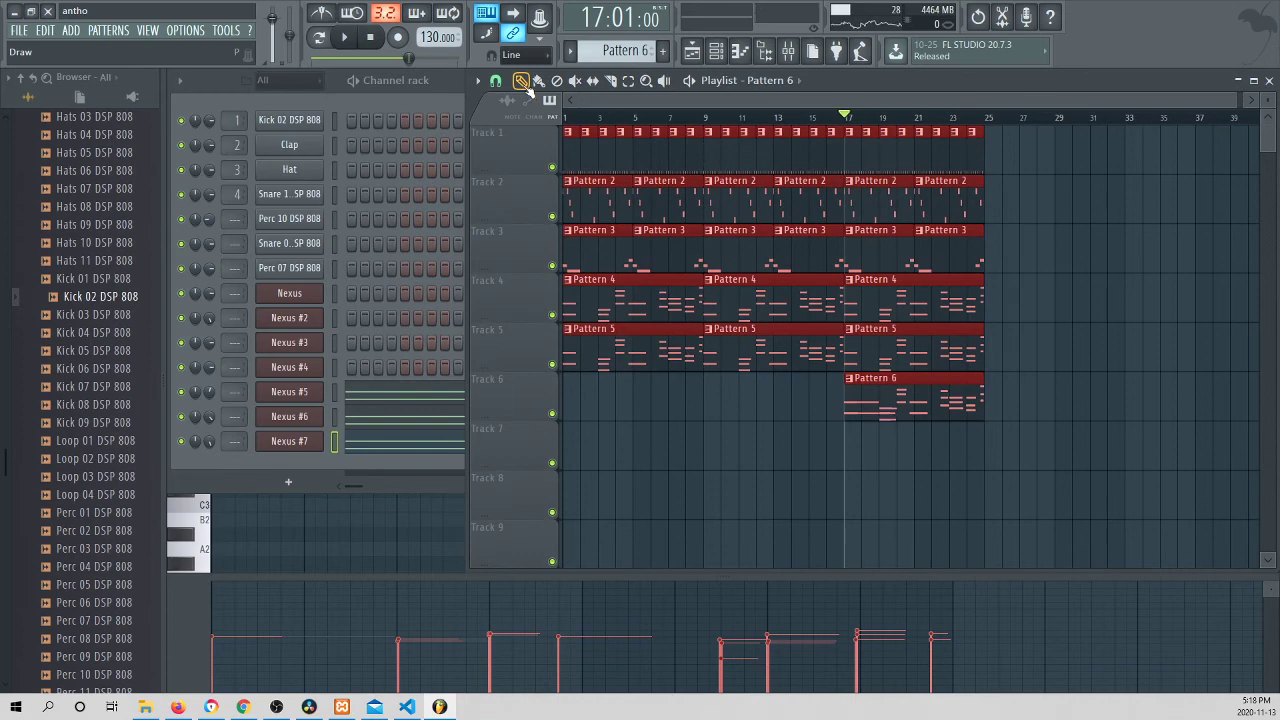
key("ctrl+b")
key("ctrl+b")
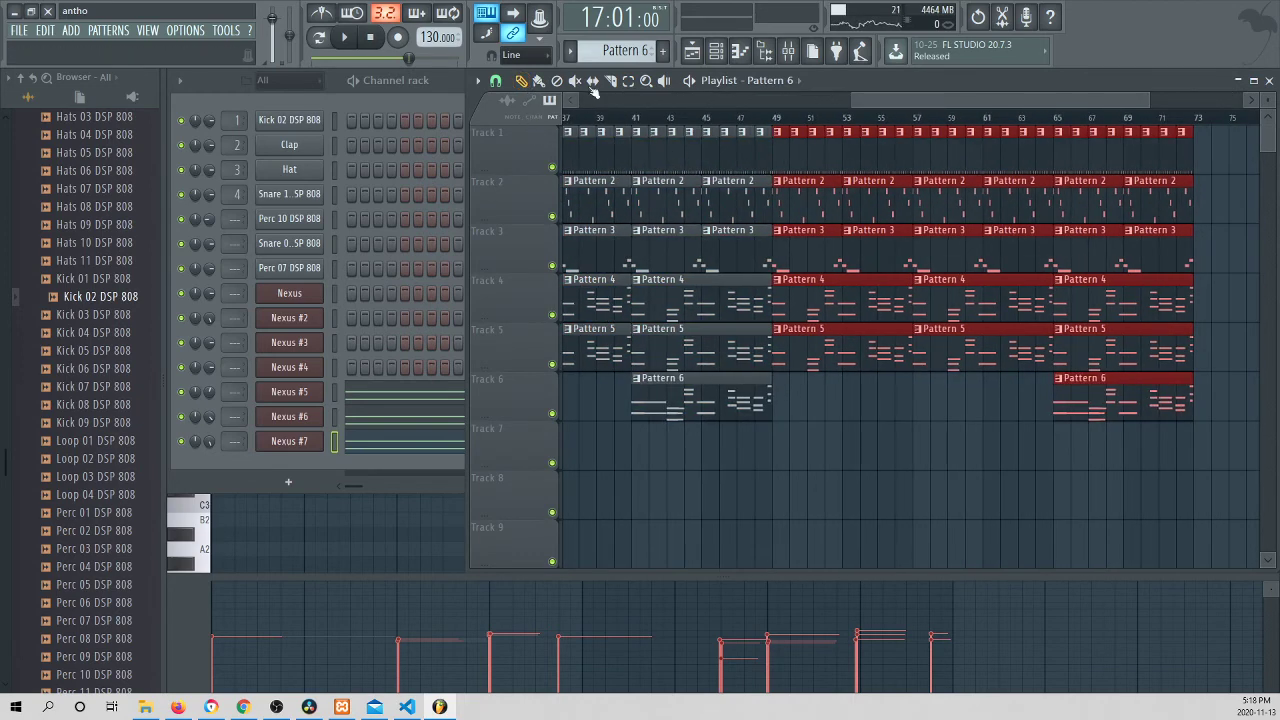
mouse_move(1196, 470)
left_mouse_down()
mouse_move(1075, 120)
mouse_move(1056, 118)
left_mouse_up()
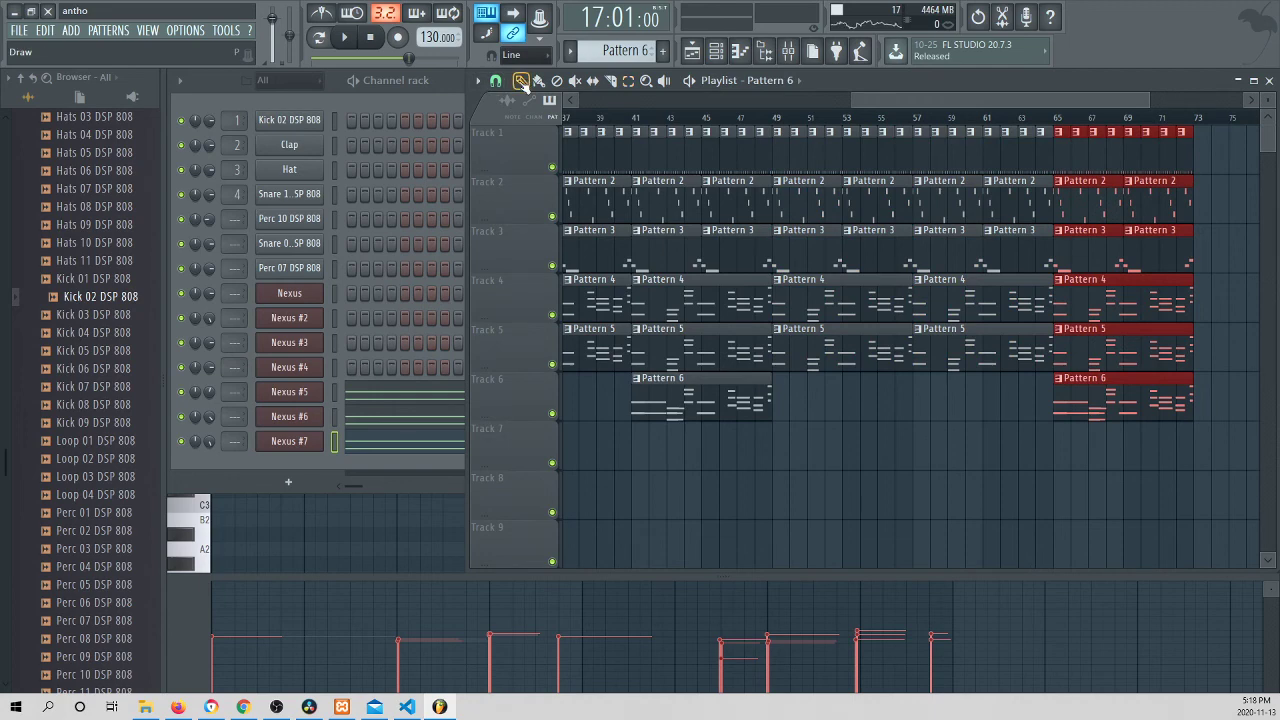
key("ctrl+b")
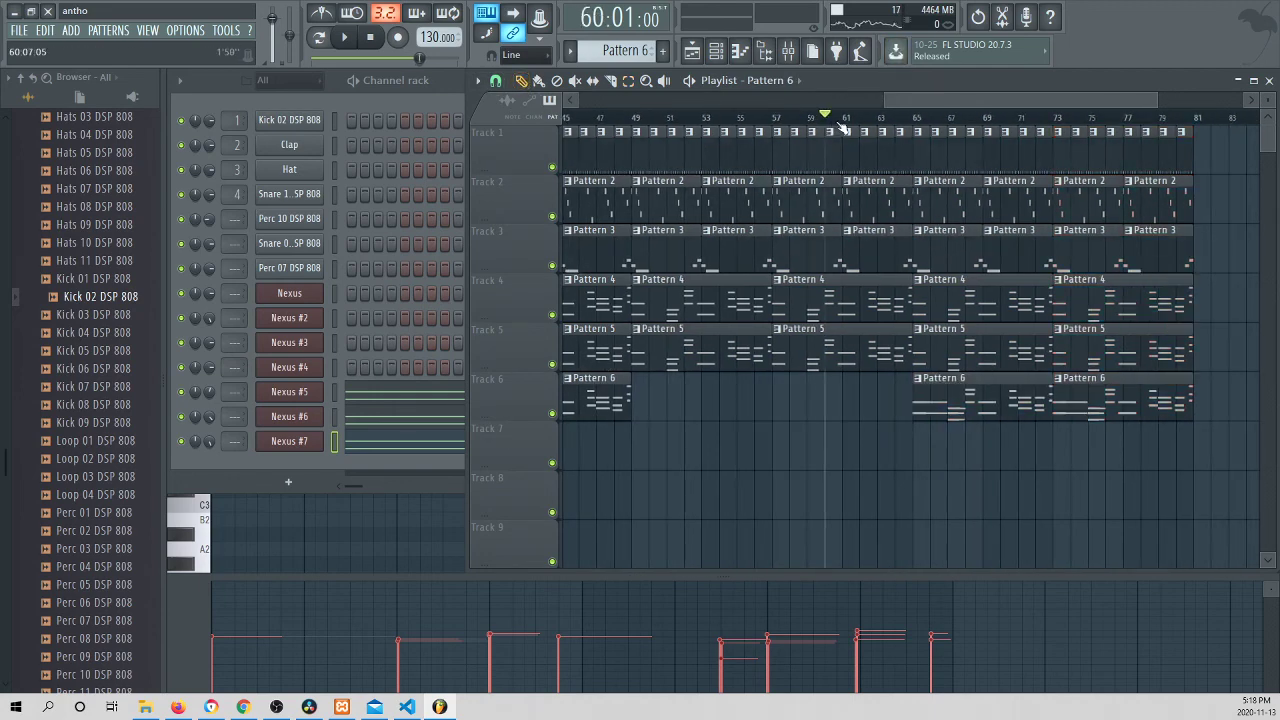
Step: Widen the playlist to show the full arrangement, play it from bar 1, and stop playback
left_click(846, 102)
left_click_drag(848, 107, 1244, 104)
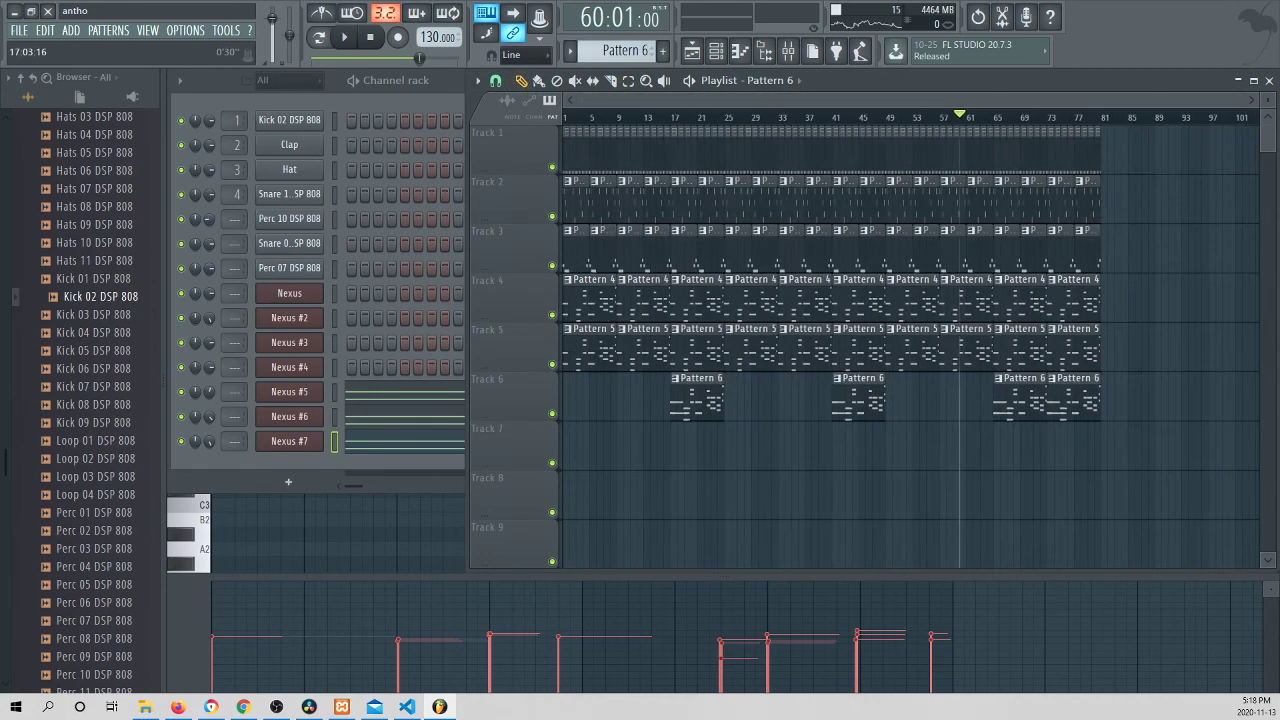
left_click_drag(472, 262, 305, 262)
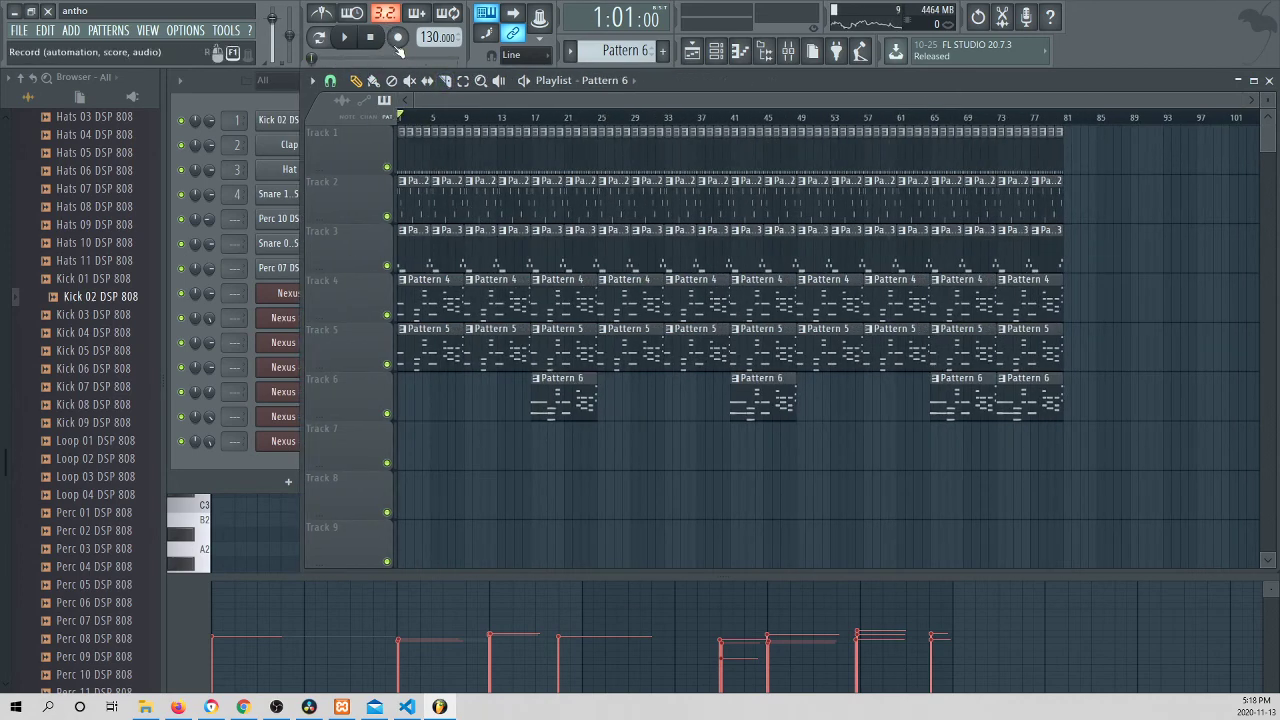
left_click(354, 39)
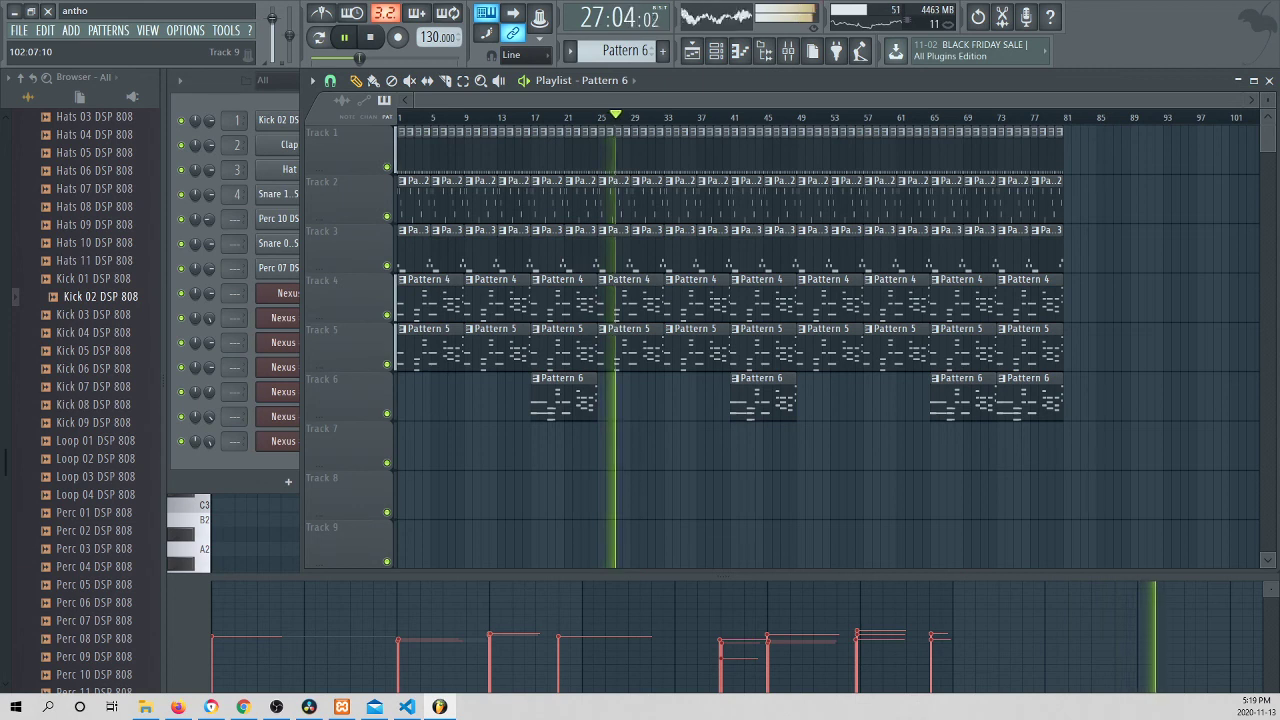
key("space")
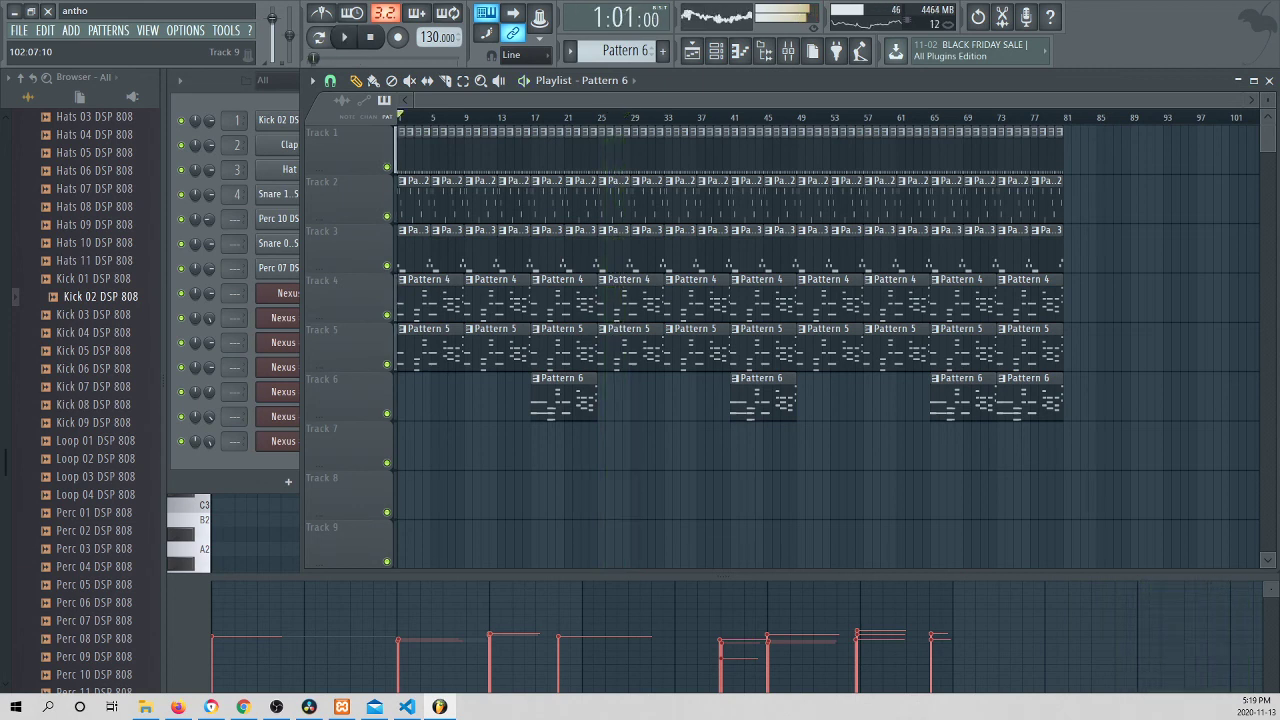